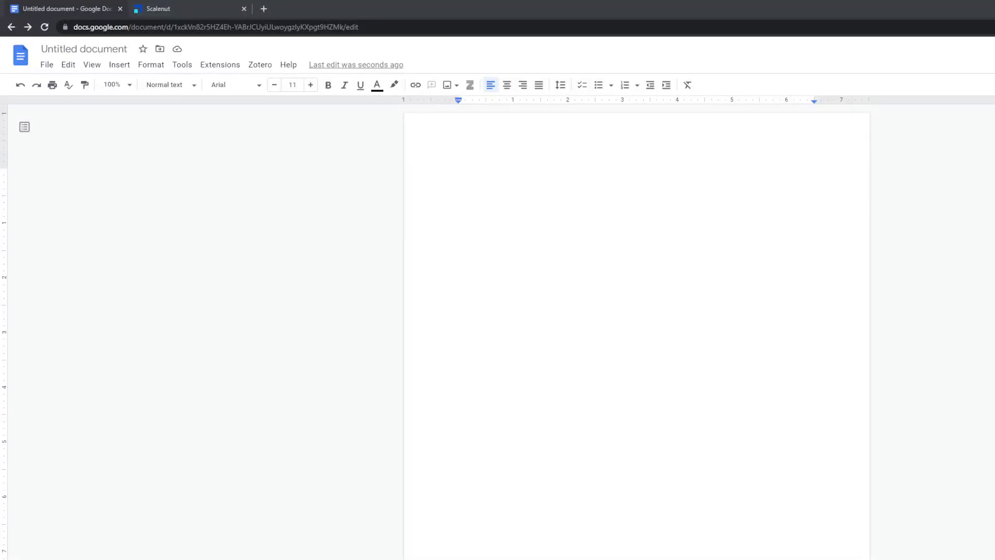
Place the cursor in the blank document body to start writing.
left_click(615, 195)
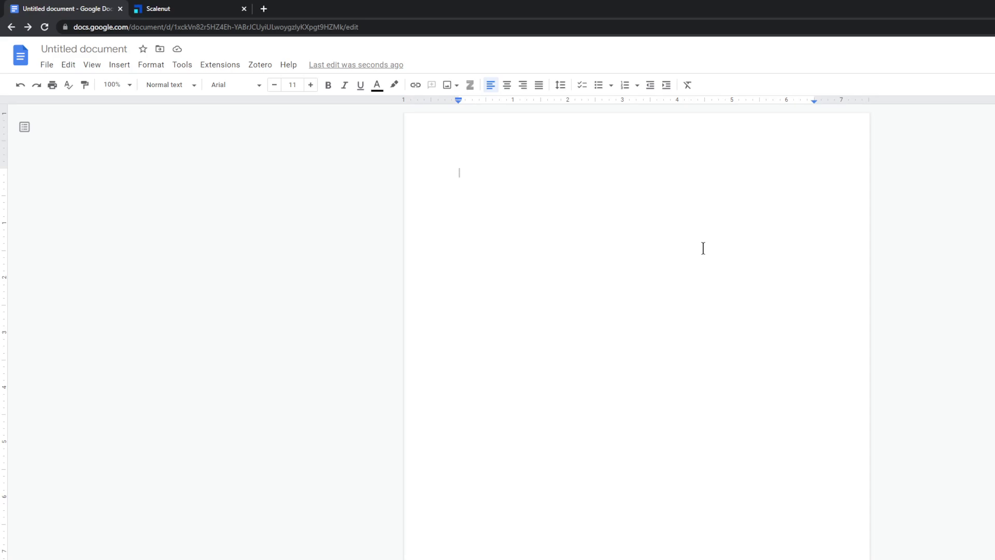
Type 'Artificial Intelligence will empower people to do tasks more efficiently, some of the reasons why are:' at 200% zoom.
type("Artificial Intelligence wil")
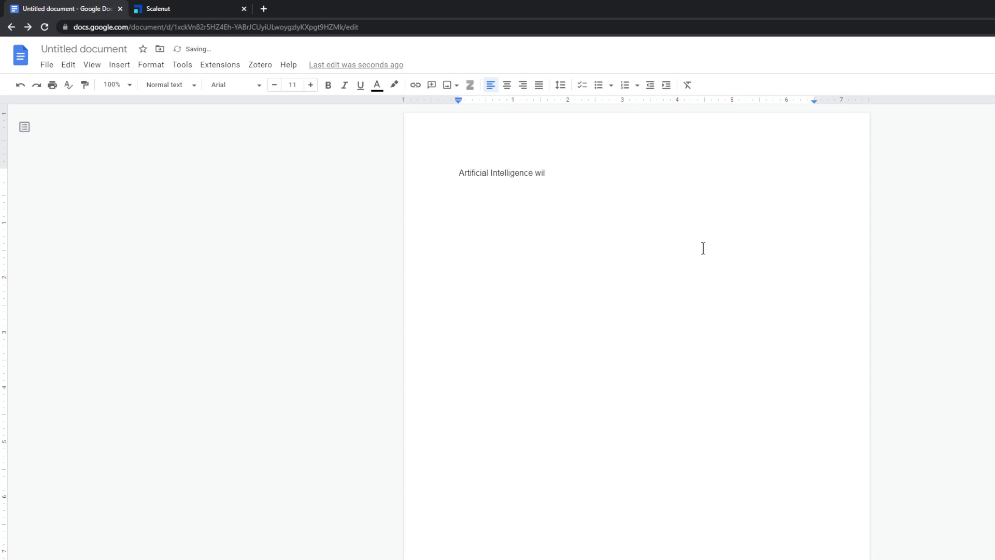
type("ower")
key("ctrl+plus")
key("ctrl+plus")
key("ctrl+plus")
key("ctrl+plus")
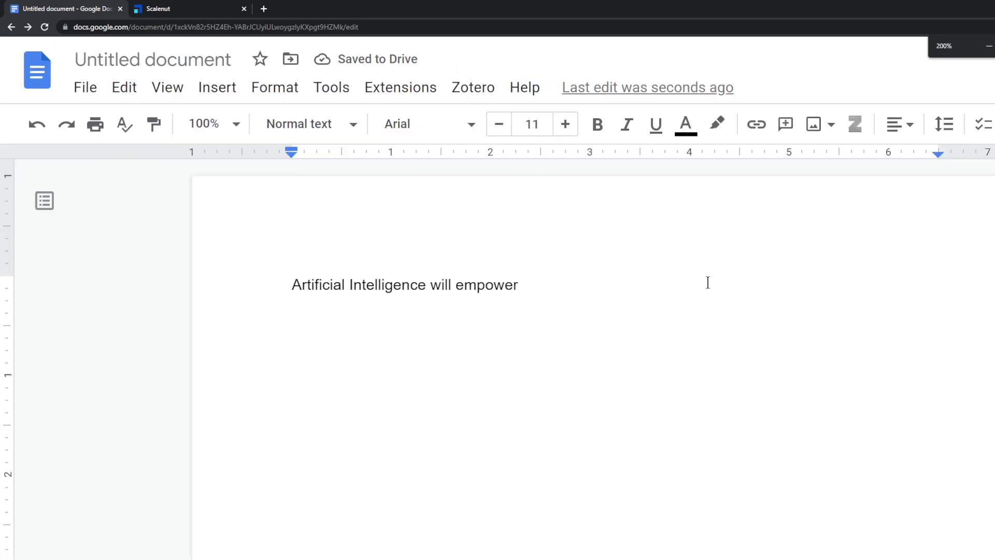
type("people")
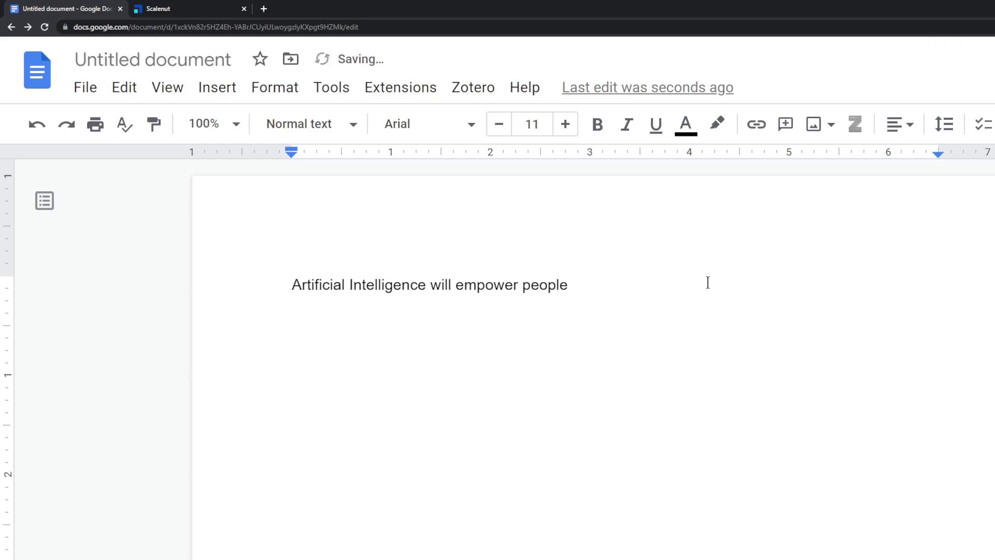
type(" to write things")
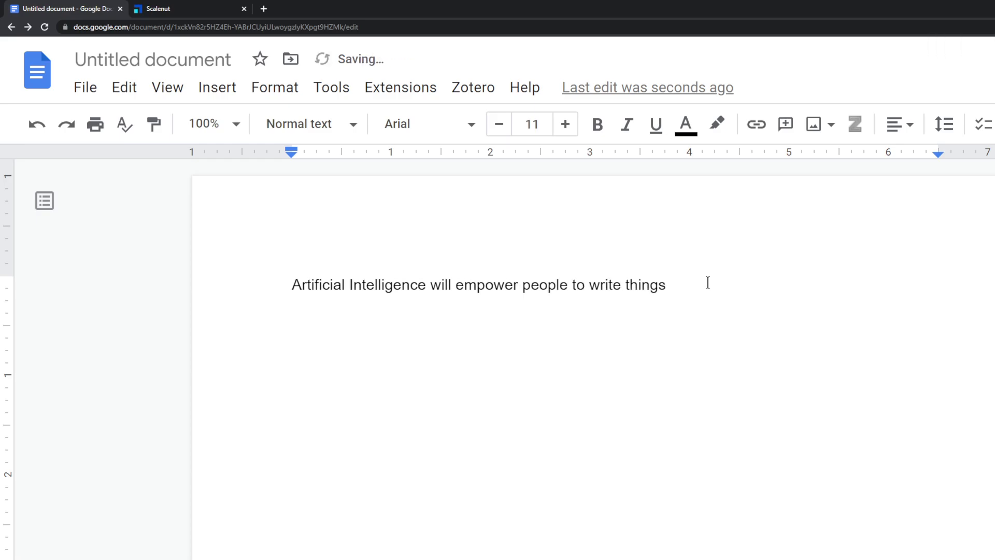
key("BackSpace")
key("BackSpace")
key("BackSpace")
key("BackSpace")
key("BackSpace")
key("BackSpace")
key("BackSpace")
key("BackSpace")
key("BackSpace")
key("BackSpace")
key("BackSpace")
type("do tasks more efficein")
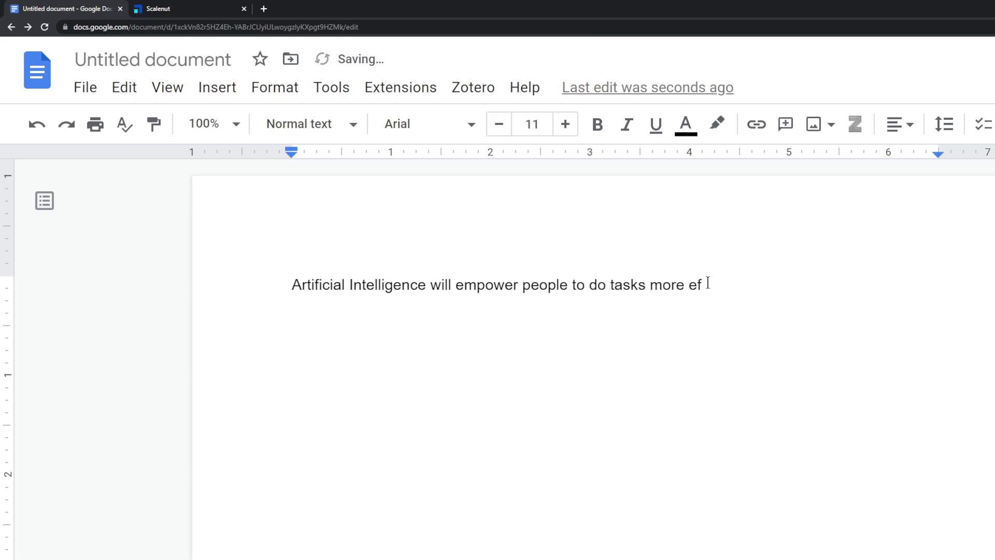
key("BackSpace")
key("BackSpace")
key("BackSpace")
type("iently")
type(" be")
key("BackSpace")
key("BackSpace")
key("BackSpace")
type(", soimn")
key("BackSpace")
key("BackSpace")
key("BackSpace")
type("me of the rtea")
key("BackSpace")
key("BackSpace")
key("BackSpace")
type("easons why are")
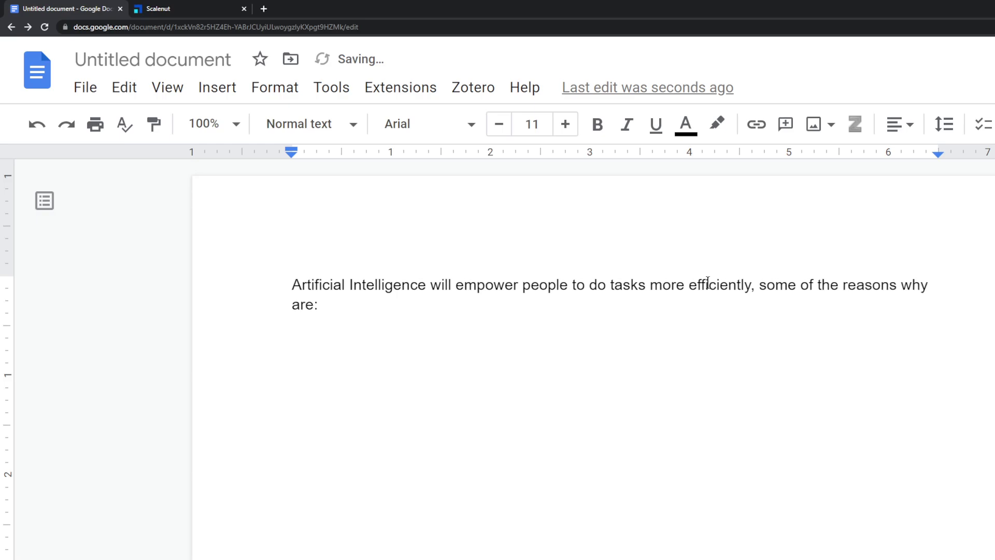
type(":")
Select the opening paragraph, browse Scalenut's templates, then return to its main AI actions.
left_click_drag(319, 305, 296, 288)
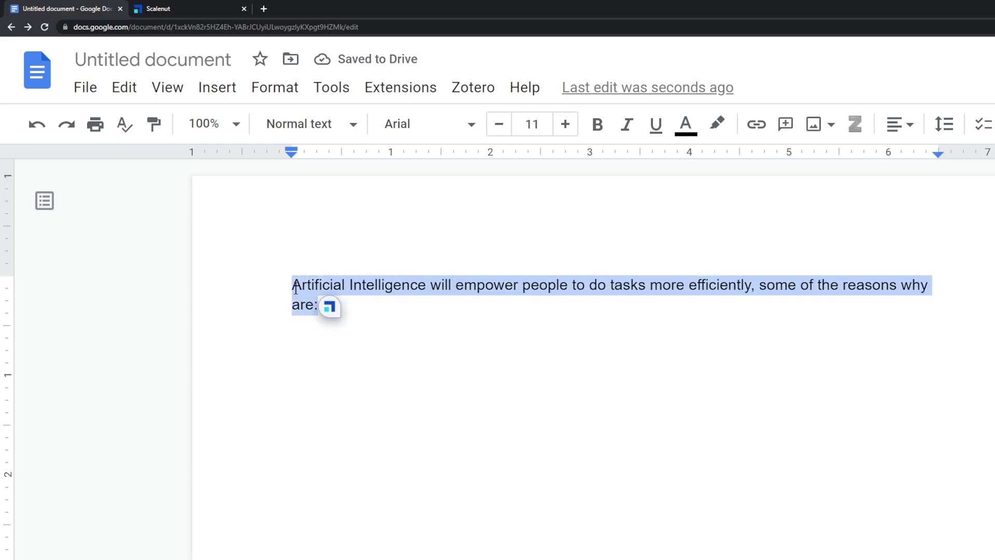
left_click(330, 309)
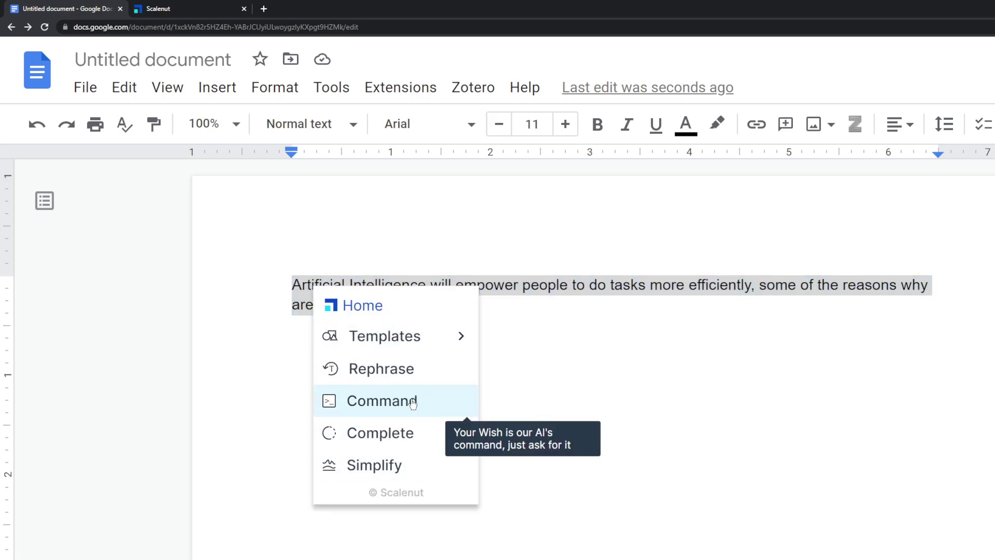
left_click(422, 336)
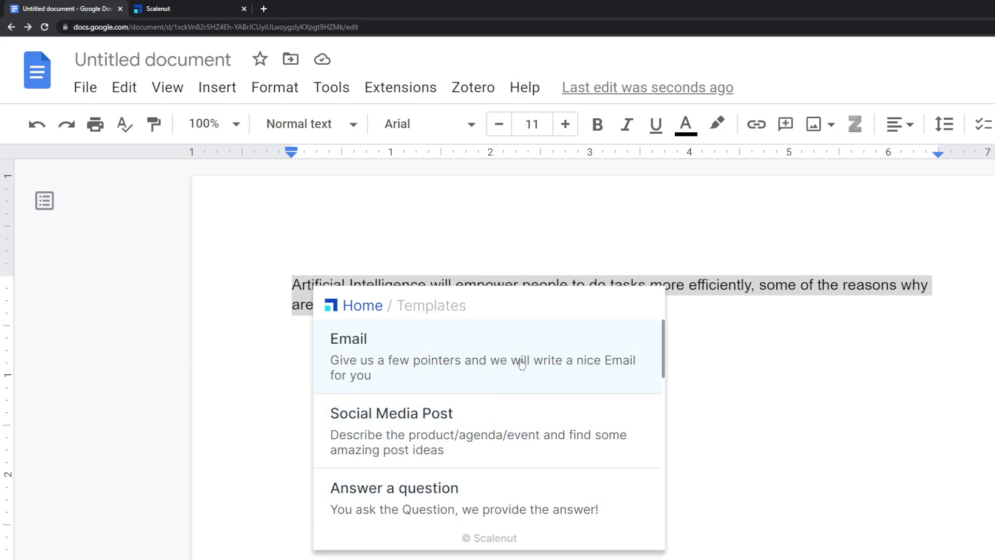
scroll(438, 446, "down", 1)
scroll(438, 447, "down", 1)
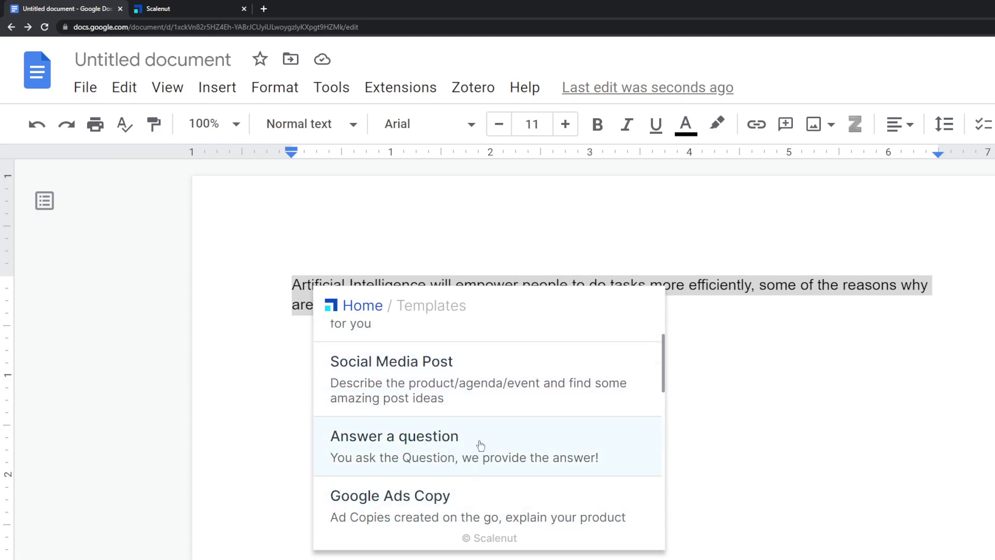
scroll(495, 445, "down", 7)
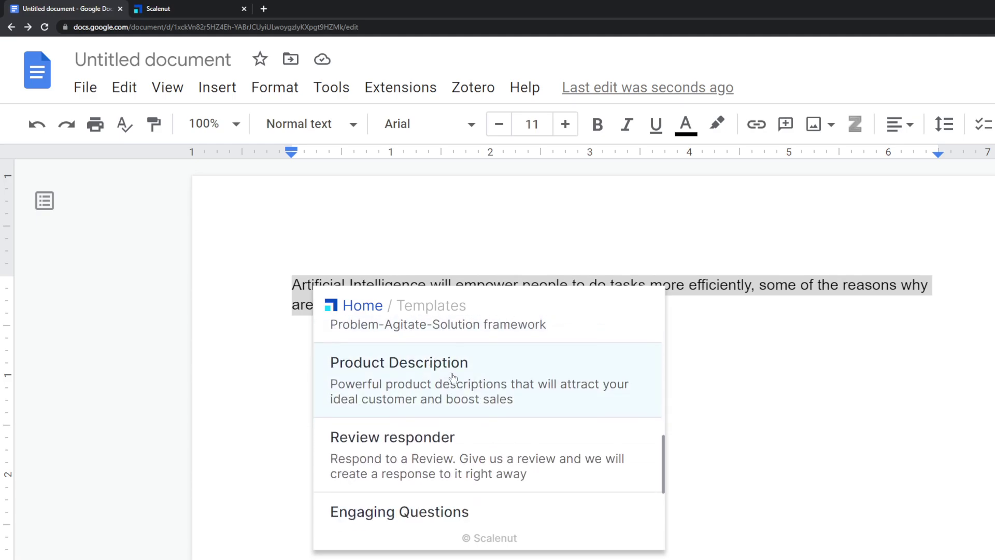
scroll(452, 393, "down", 4)
left_click(368, 306)
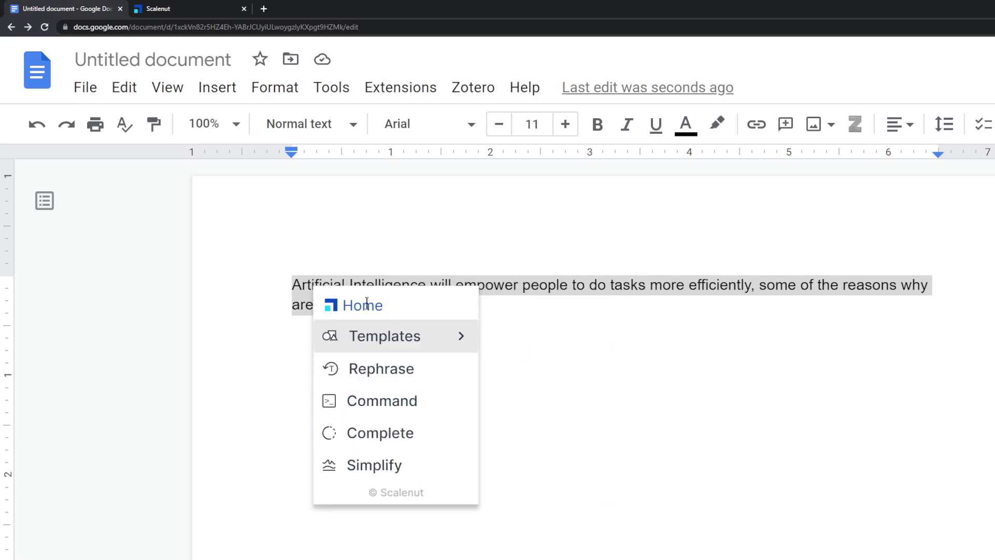
Run Scalenut Complete, regenerate twice, and insert the two-item numbered list of reasons.
left_click(372, 434)
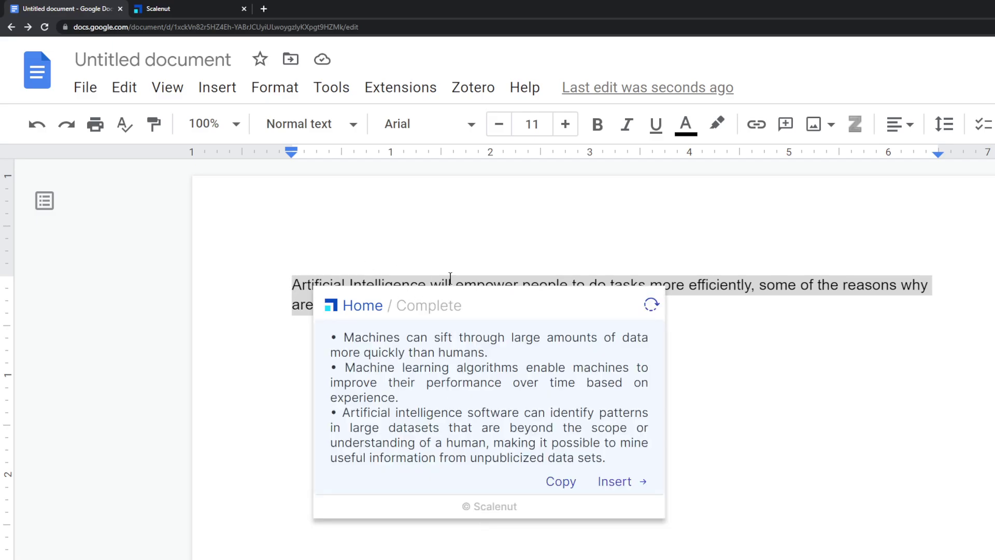
left_click(643, 313)
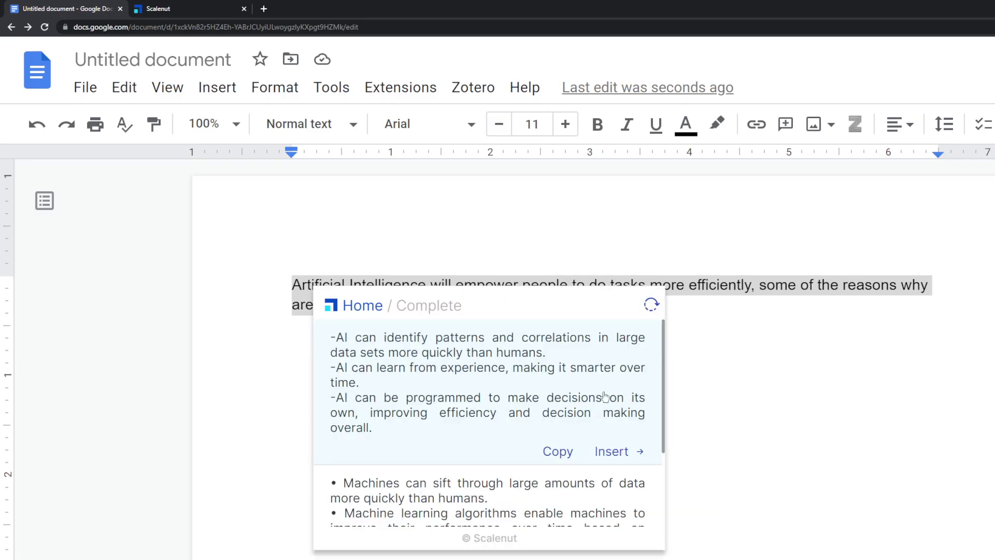
scroll(508, 383, "down", 3)
scroll(528, 401, "up", 3)
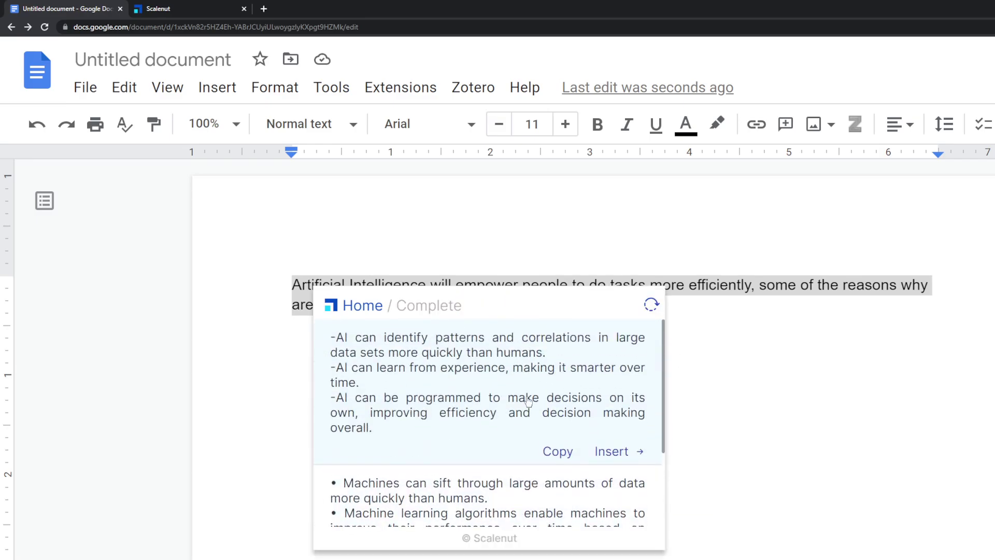
left_click(647, 306)
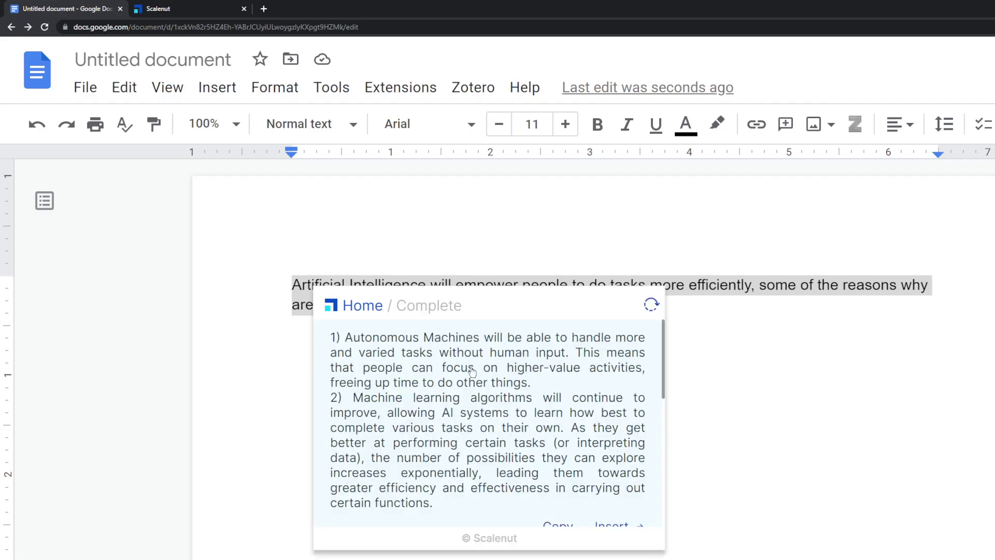
scroll(596, 487, "down", 1)
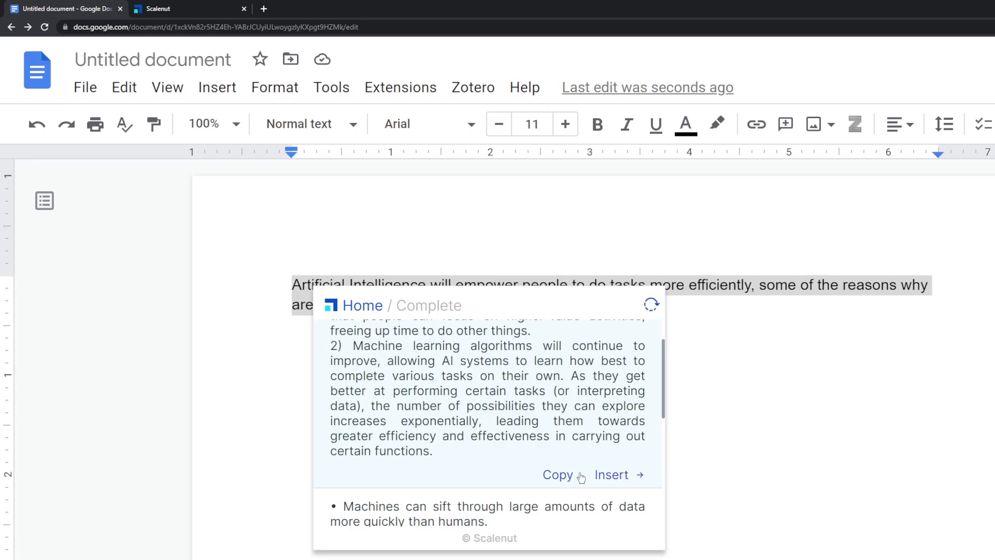
left_click(635, 469)
Close the assistant panel and delete the duplicate '2)' before 'Machine learning algorithms'.
left_click(736, 447)
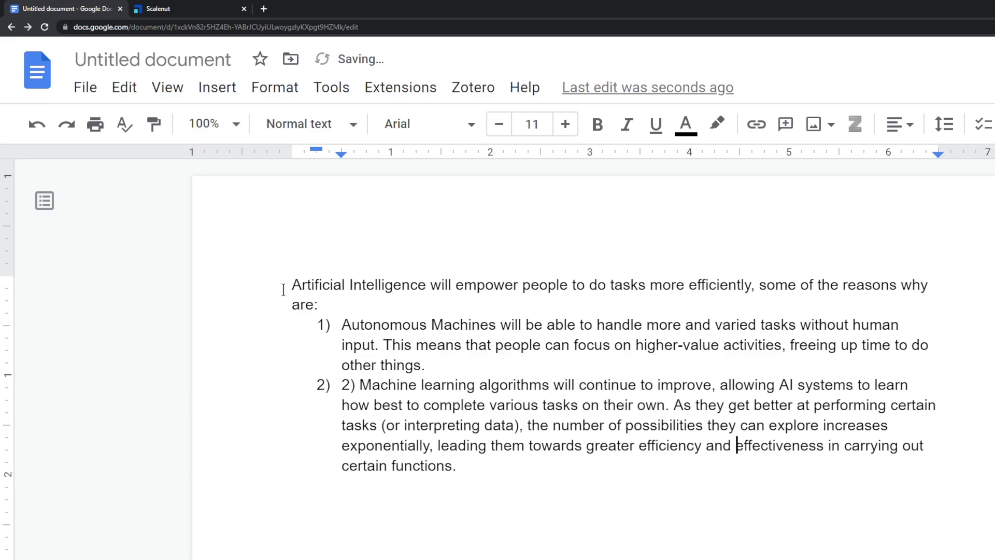
left_click_drag(283, 289, 507, 527)
left_click(524, 432)
left_click(504, 464)
mouse_move(482, 465)
left_mouse_down()
mouse_move(288, 286)
mouse_move(475, 458)
mouse_move(490, 484)
mouse_move(487, 474)
left_mouse_up()
left_click(447, 387)
left_click(398, 365)
left_click_drag(288, 284, 469, 463)
left_click(470, 461)
left_click(360, 384)
key("BackSpace")
key("BackSpace")
key("BackSpace")
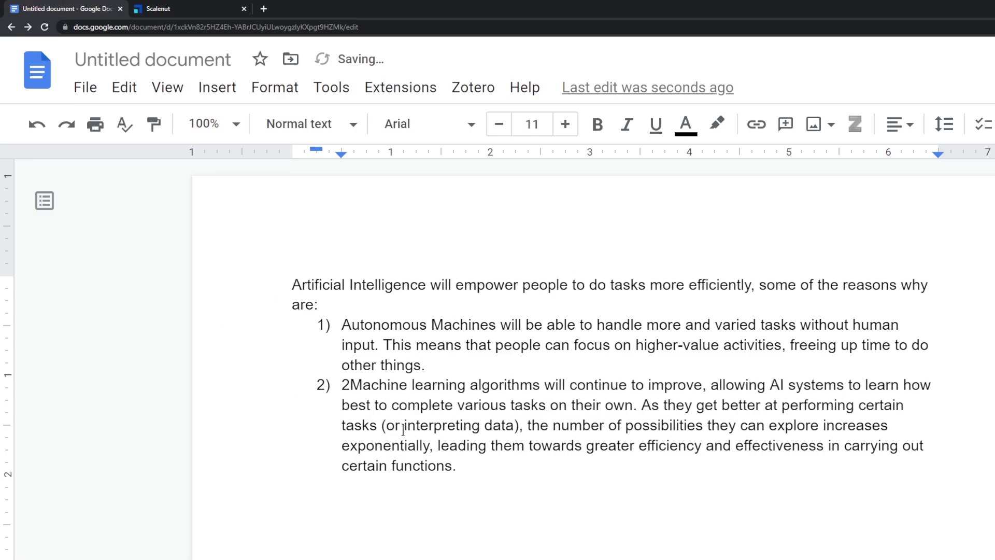
Select the paragraph and list and have Scalenut Complete generate a third reason.
left_click_drag(494, 466, 277, 267)
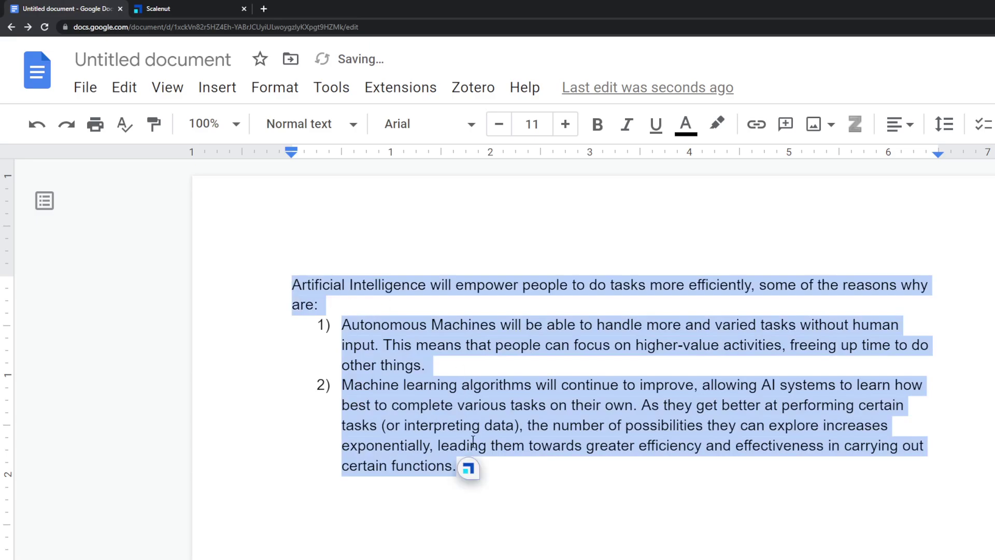
left_click(473, 465)
left_click(518, 555)
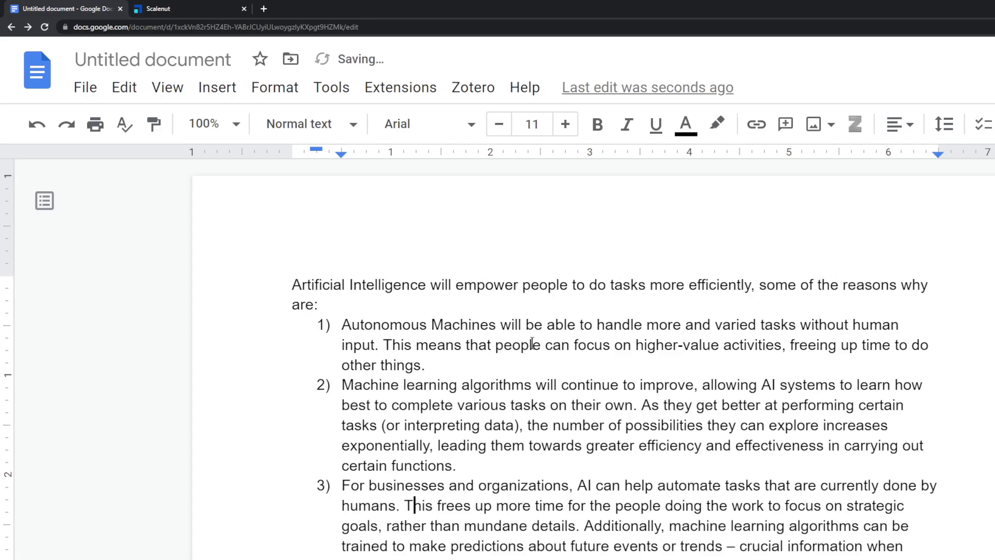
left_click(293, 284)
key("ctrl+a")
left_click(822, 423)
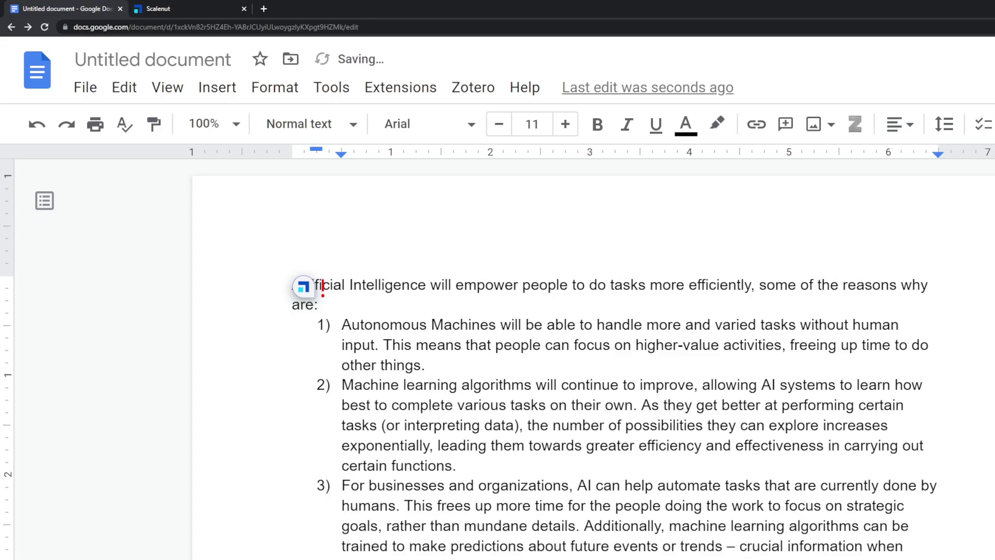
left_click(531, 357)
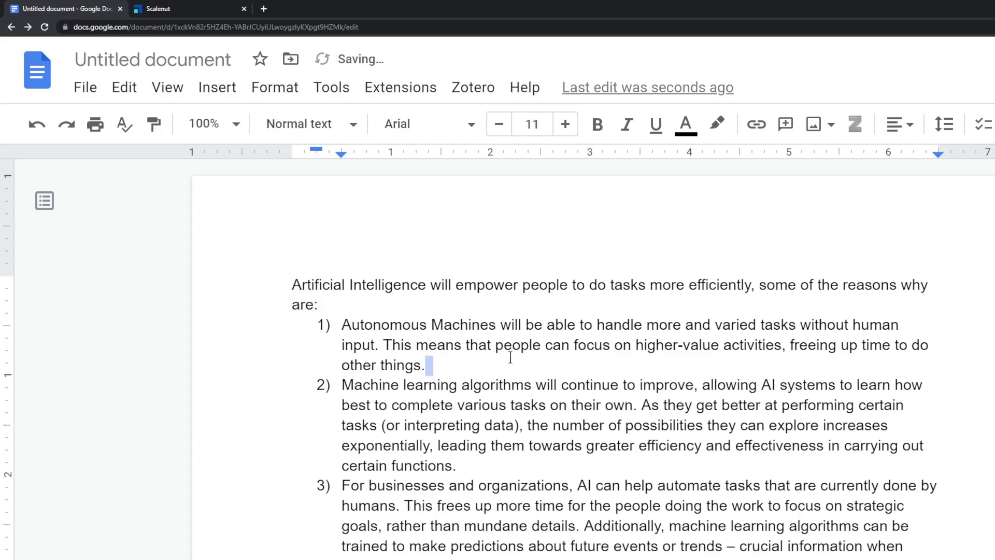
Place the third item on automating business tasks and predicting trends, ending at the document end.
scroll(818, 478, "down", 1)
scroll(818, 478, "down", 3)
scroll(785, 463, "up", 4)
left_click_drag(518, 557, 296, 273)
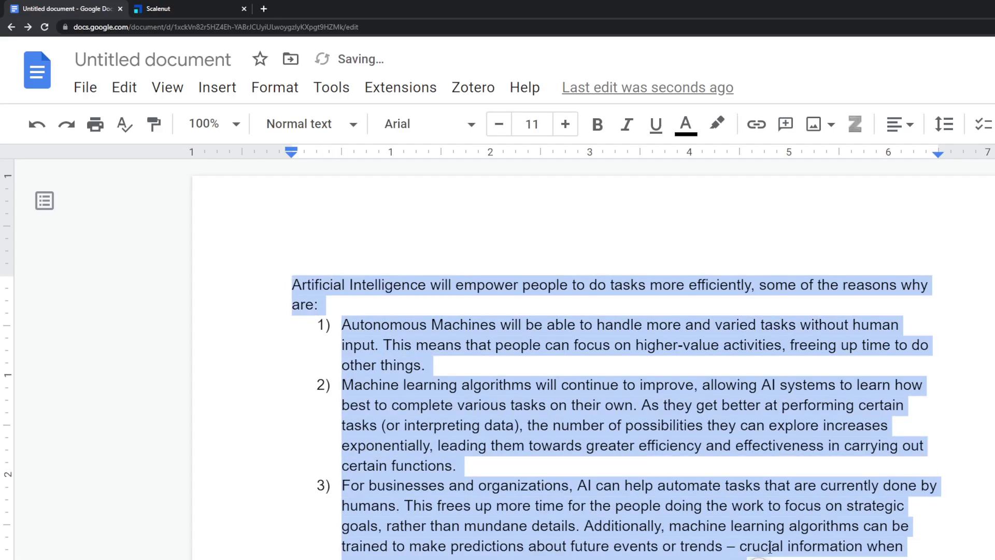
left_click(740, 519)
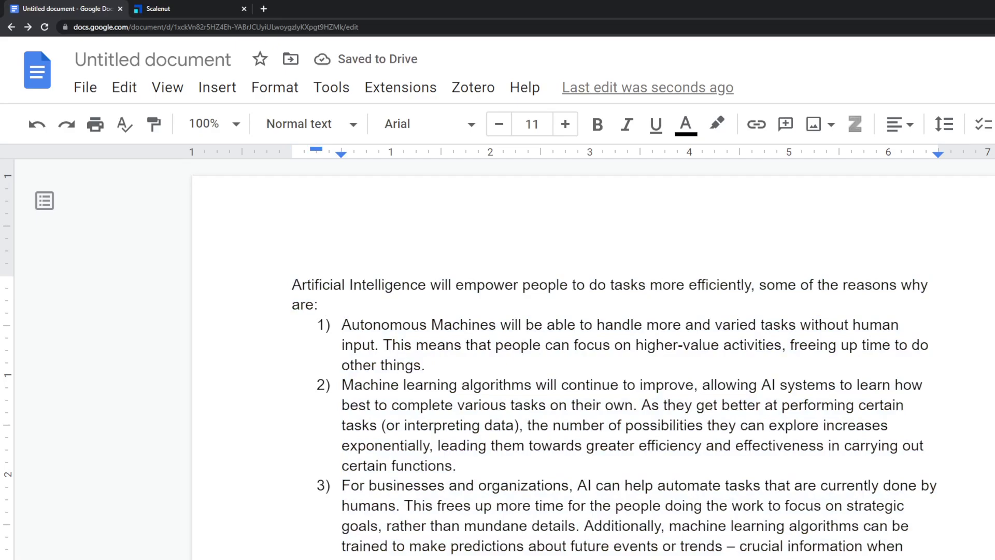
key("Return")
key("Return")
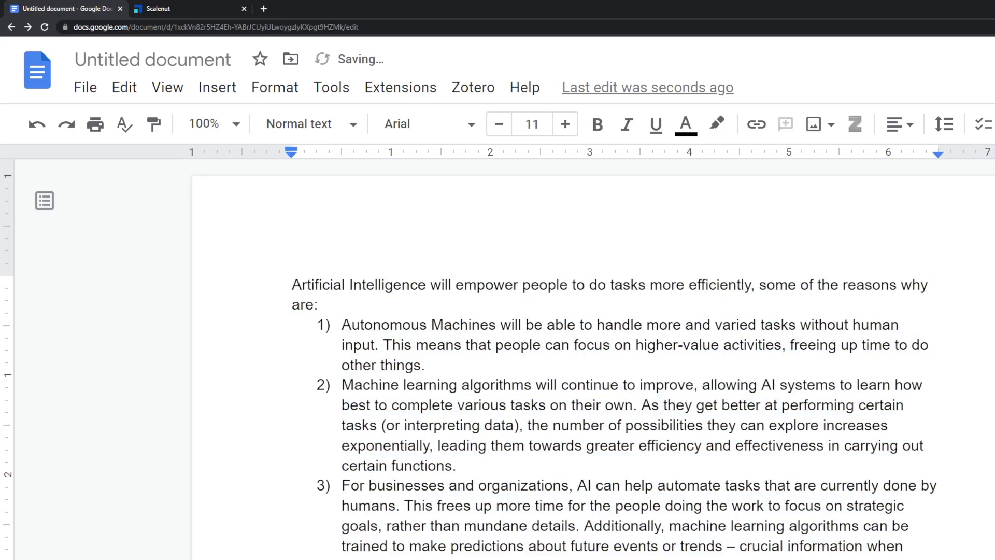
scroll(770, 527, "down", 1)
left_click_drag(747, 516, 535, 498)
key("ctrl+End")
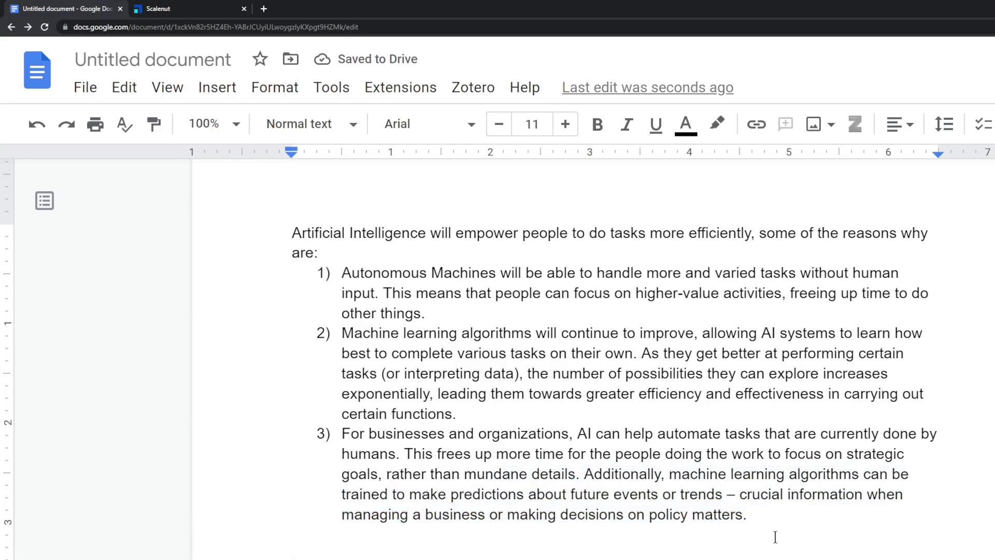
Delete all text and the list marker, then type 'What is the best way to create a painting'.
left_click_drag(785, 537, 159, 194)
key("BackSpace")
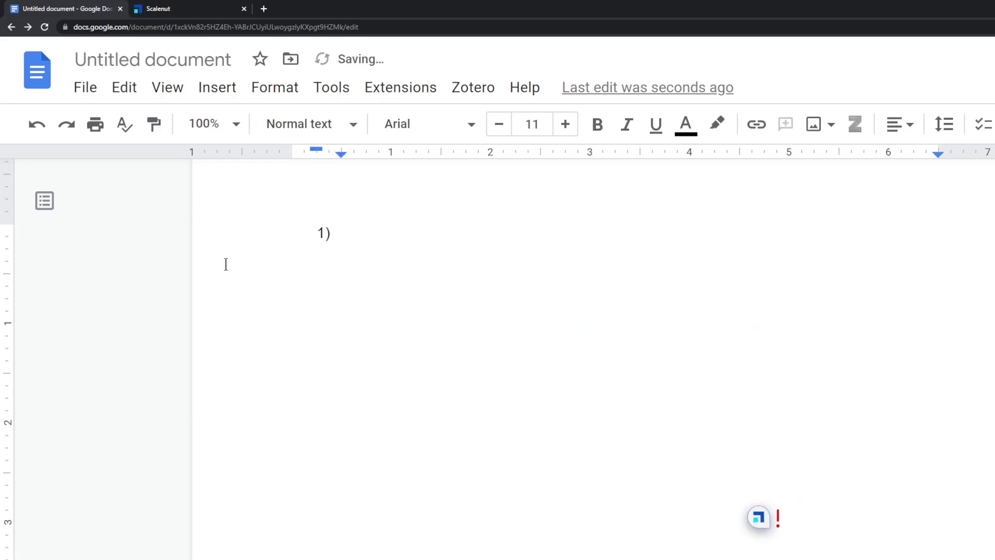
key("BackSpace")
key("BackSpace")
type("What is the best way to")
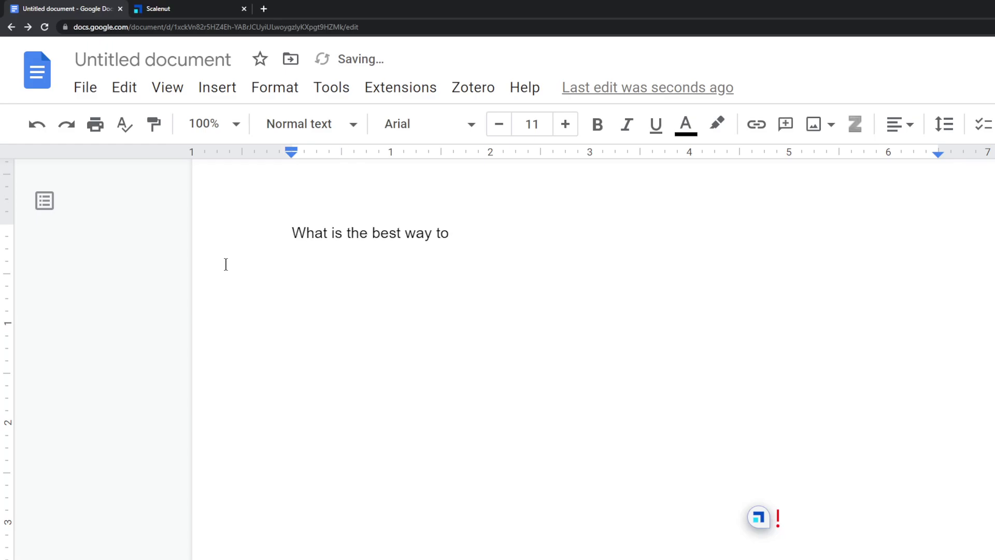
type(" create a painting?")
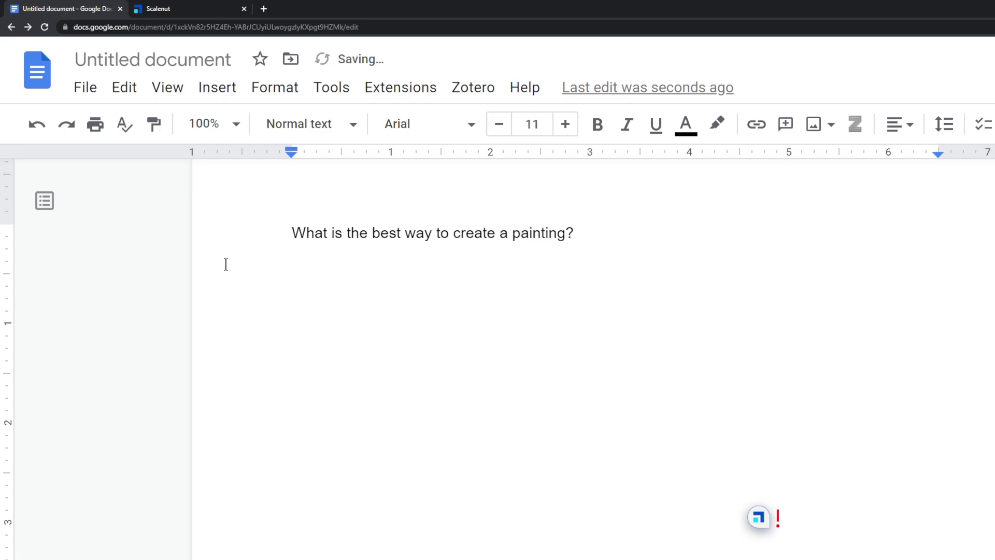
Use Scalenut's Answer a question template on the painting question and insert the answer.
triple_click(557, 231)
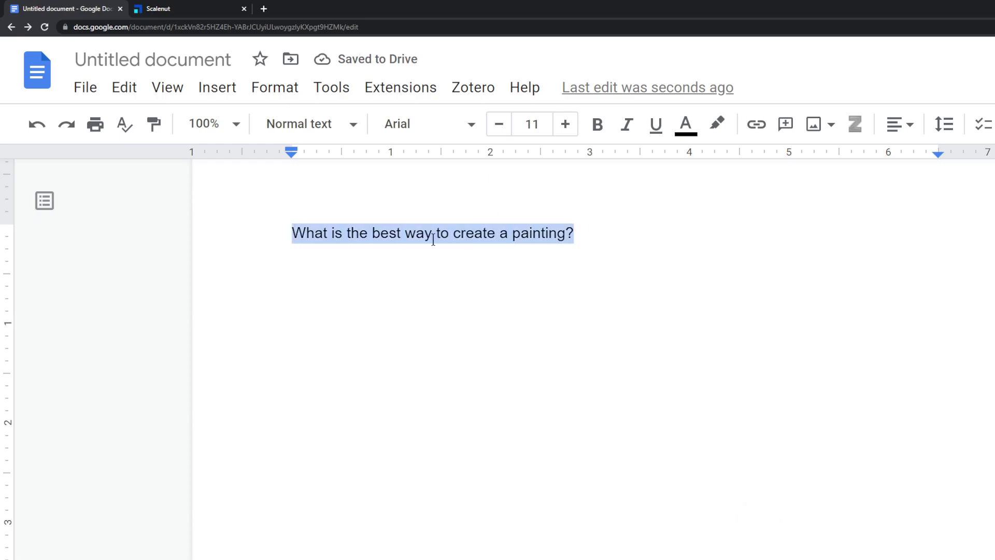
left_click(588, 235)
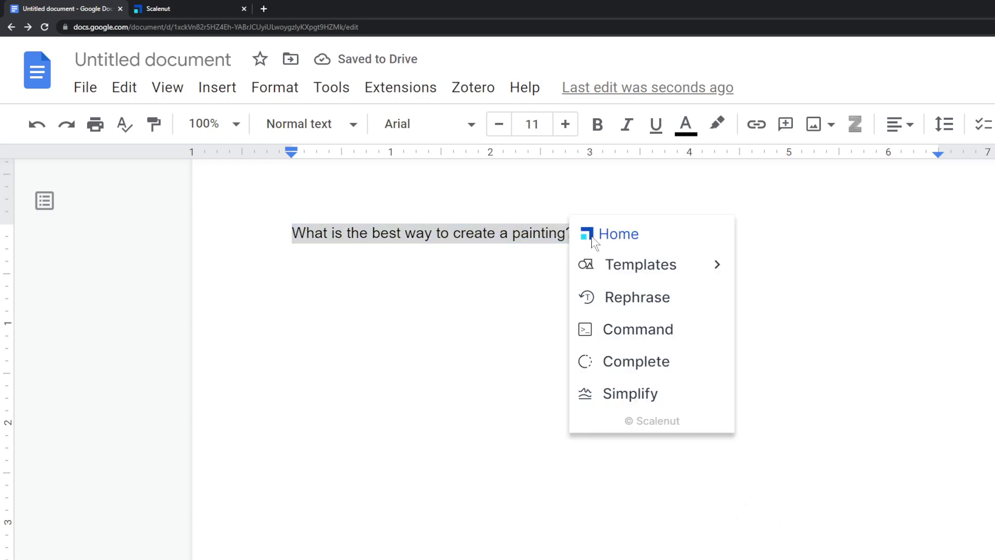
left_click(634, 266)
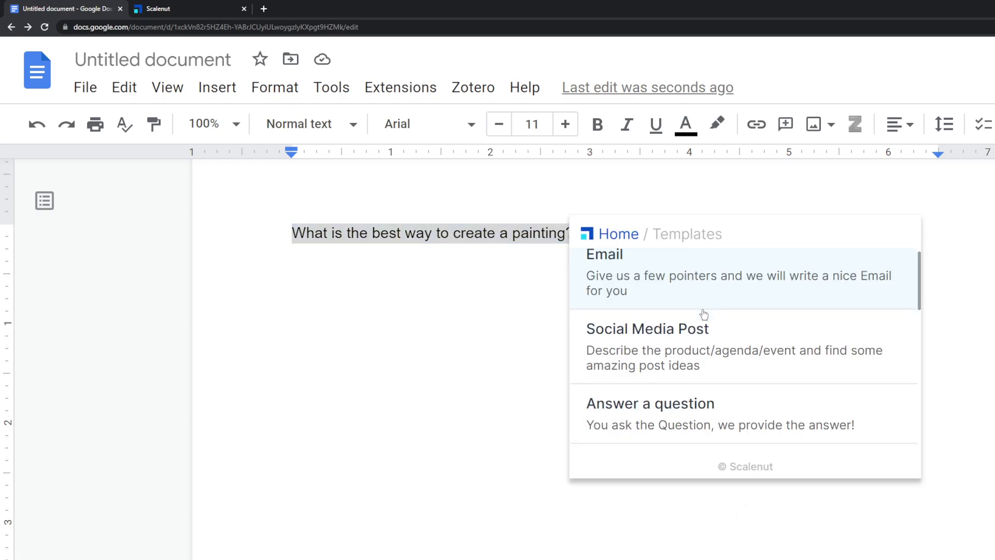
scroll(697, 352, "down", 1)
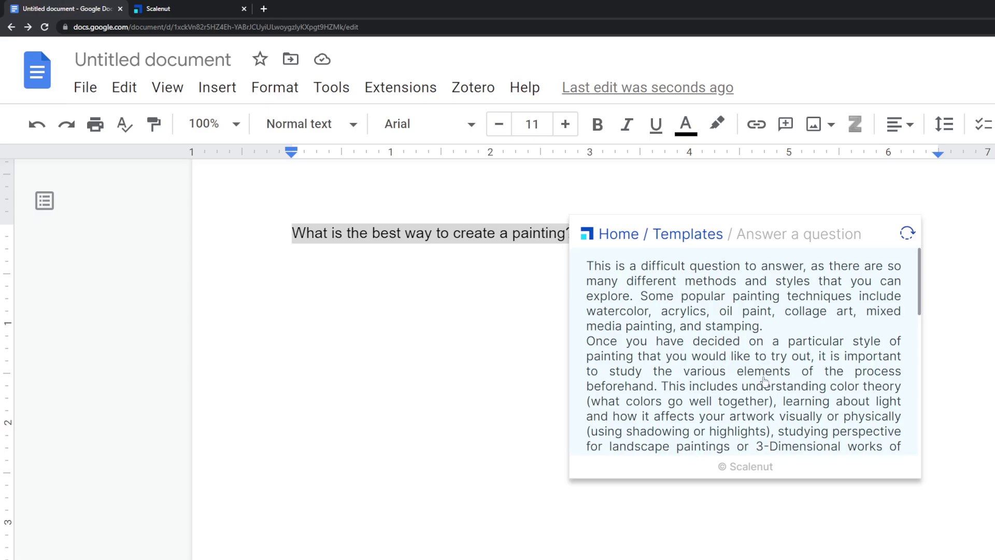
left_click(887, 420)
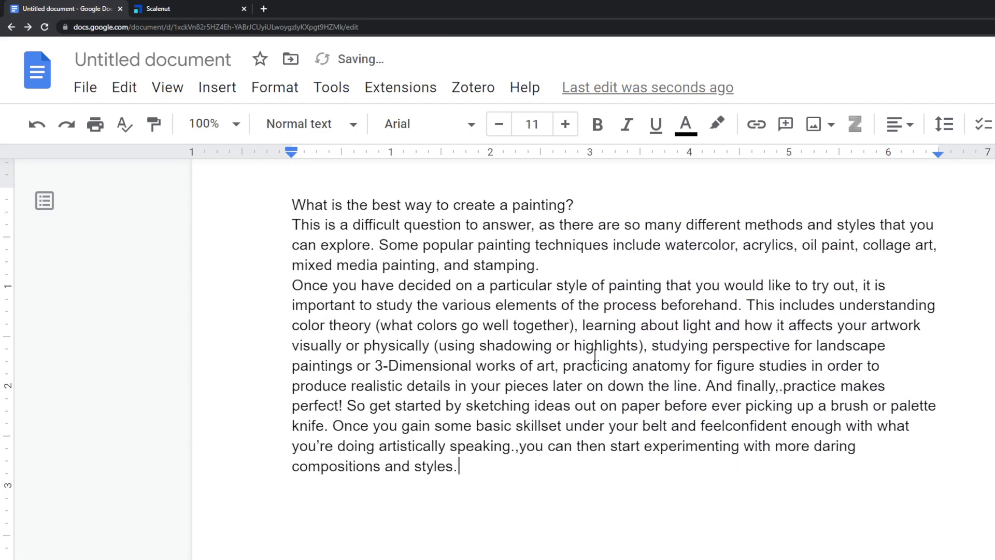
scroll(594, 355, "up", 2)
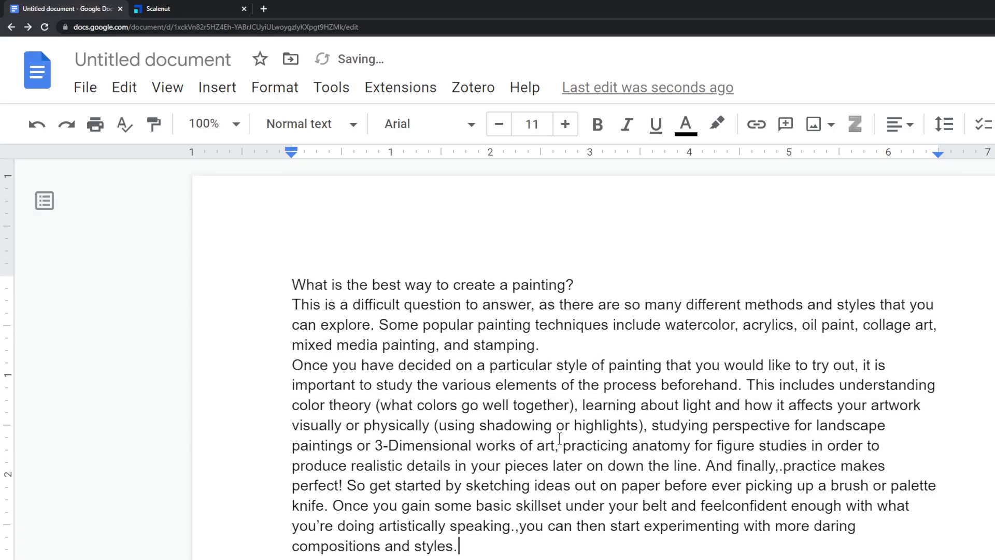
Replace the stray punctuation after 'speaking' with a single period.
left_click_drag(516, 526, 334, 525)
left_click(511, 524)
type(".")
key("Delete")
key("BackSpace")
Delete the generated answer paragraphs below the painting question.
left_click(519, 544)
left_click(248, 309, "shift")
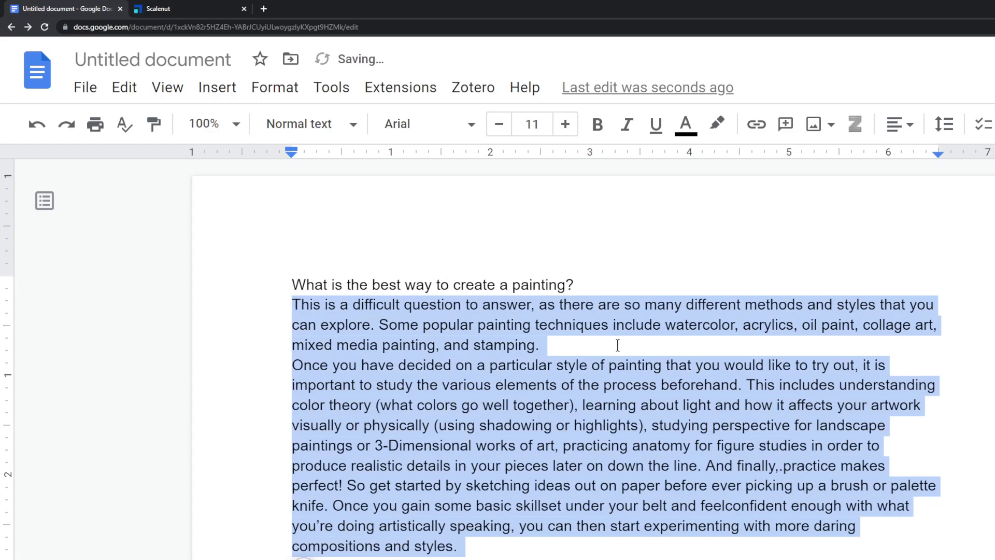
key("BackSpace")
Replace the question with 'I really gotta send you information about the meeting and stuff.'.
left_click_drag(592, 290, 263, 275)
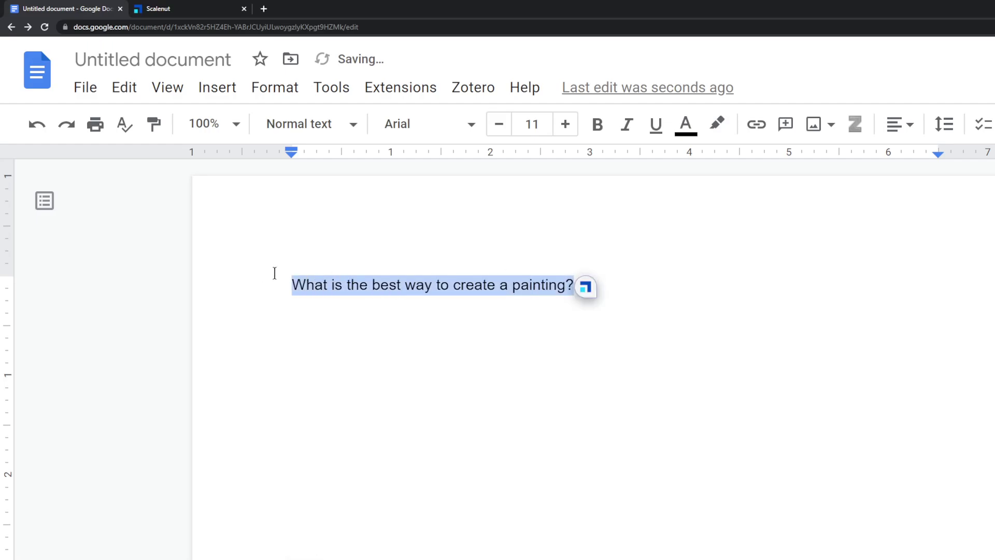
key("BackSpace")
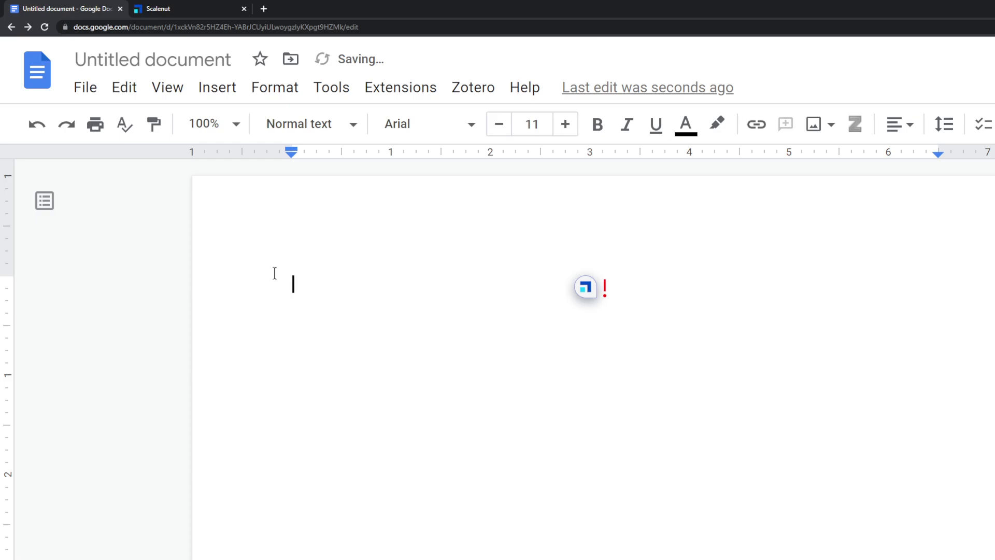
type("I really gotta")
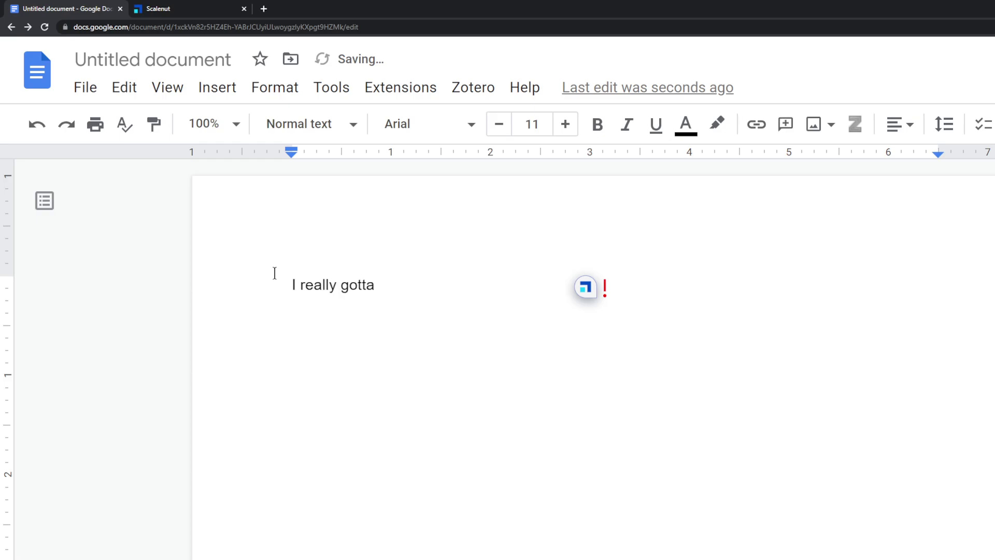
type(" send you informati")
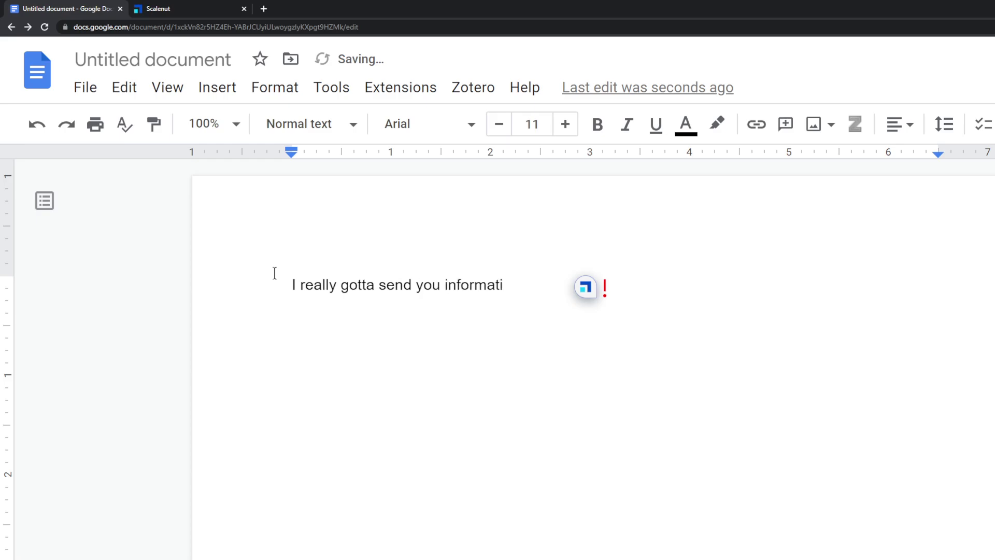
type("on about the meeting and stuff.")
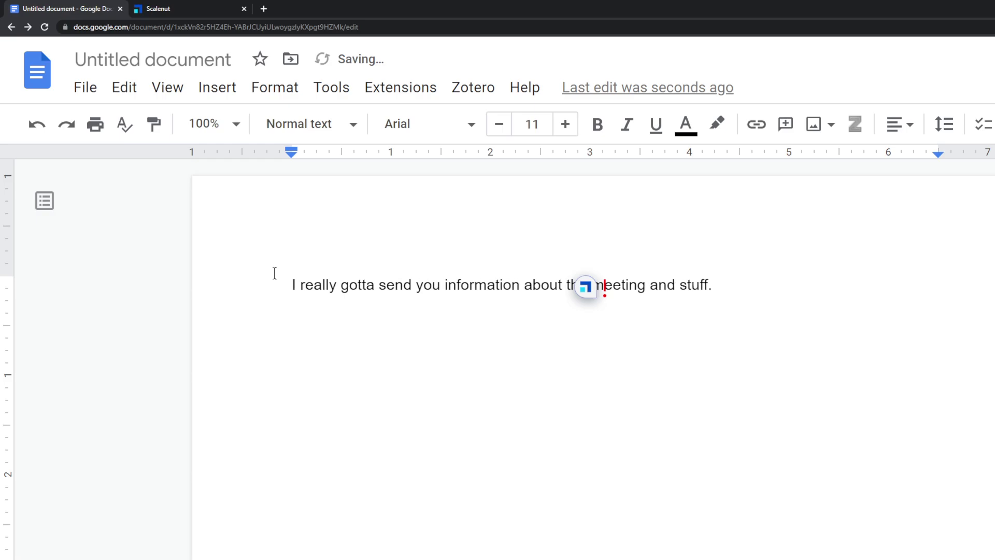
Select the meeting sentence and try Scalenut's Rephrase action on it.
left_click_drag(714, 285, 296, 285)
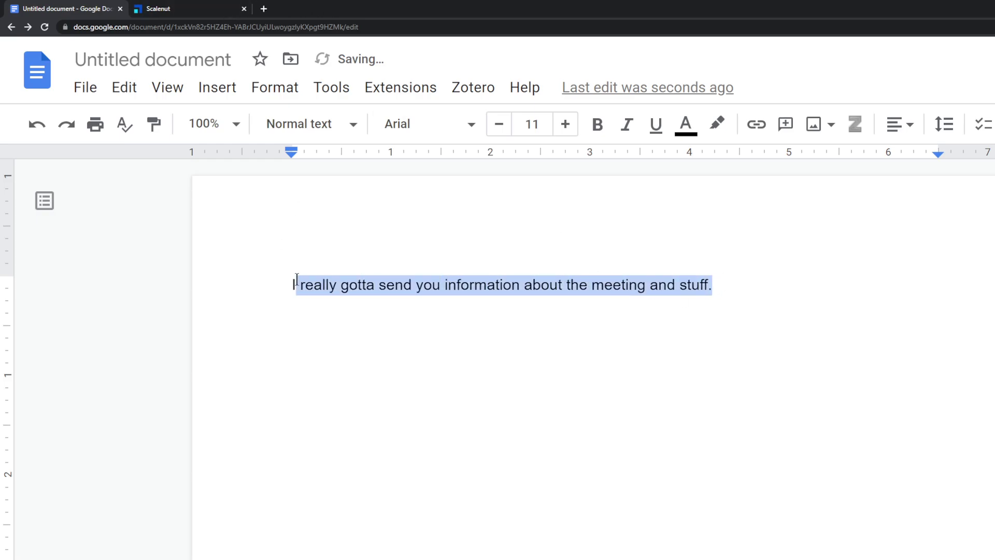
left_click_drag(772, 279, 222, 269)
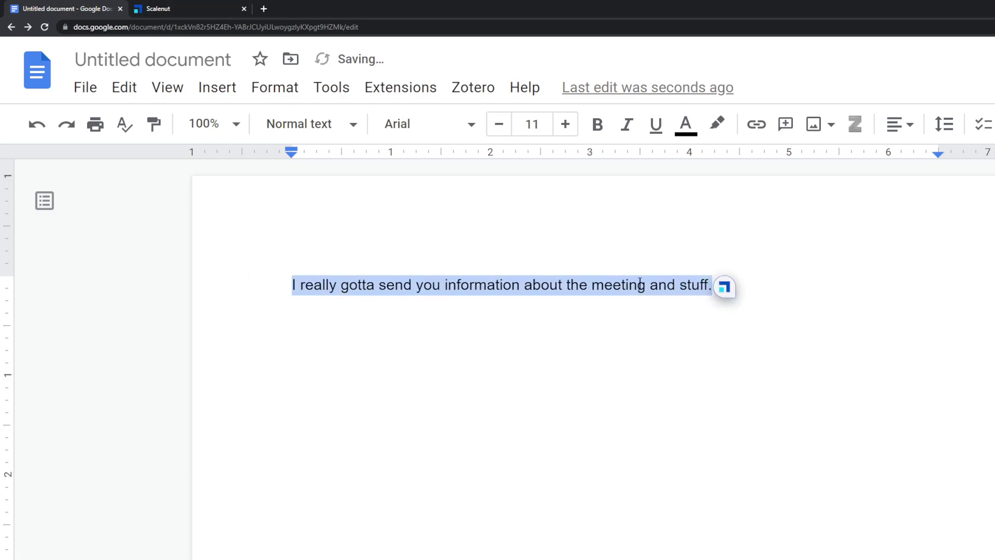
left_click(724, 288)
left_click(804, 350)
left_click(818, 346)
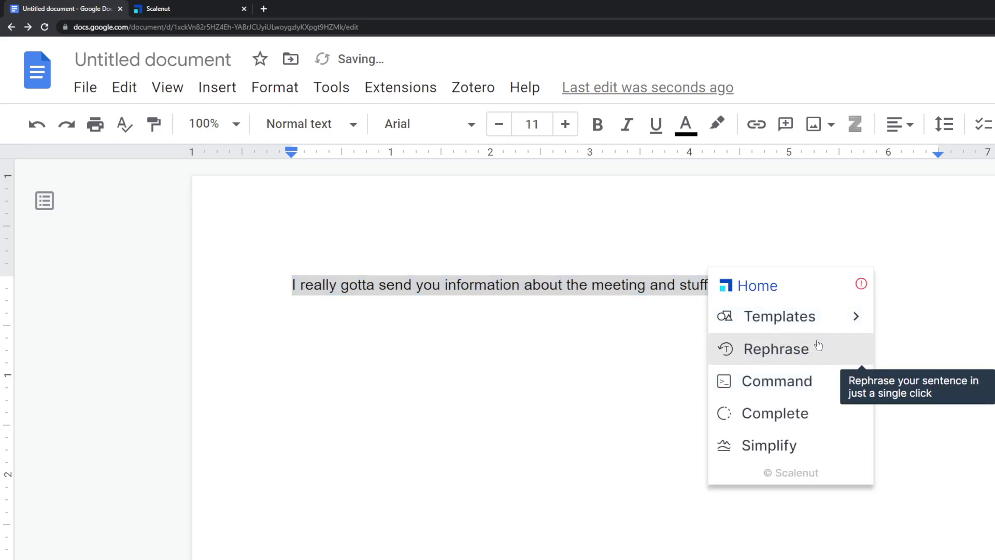
mouse_move(870, 285)
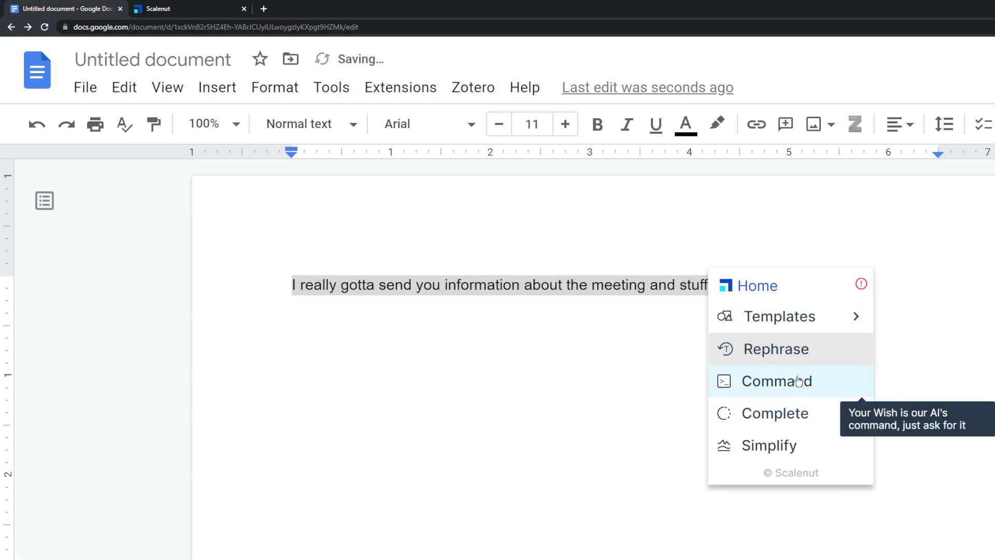
Replace the sentence with 'Write a blurb about the origin of the universe' and insert Scalenut's Command result below.
left_click_drag(593, 333, 272, 275)
type("Write a")
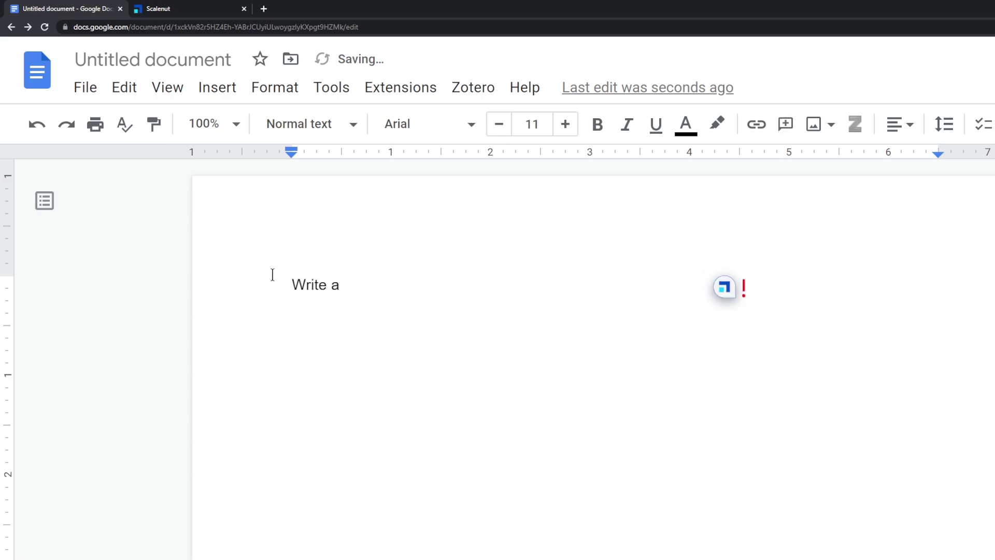
type(" blurb about")
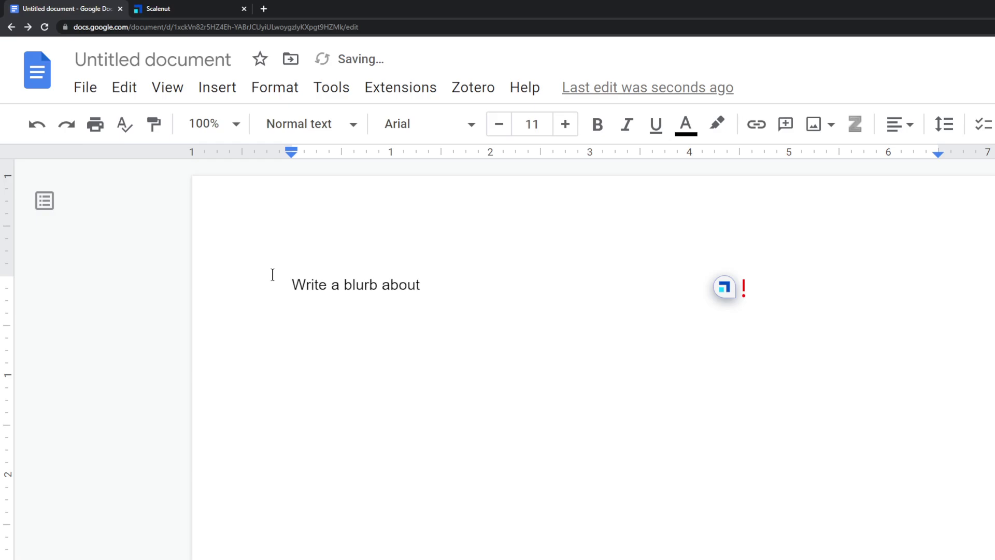
type(" the origin of the universe")
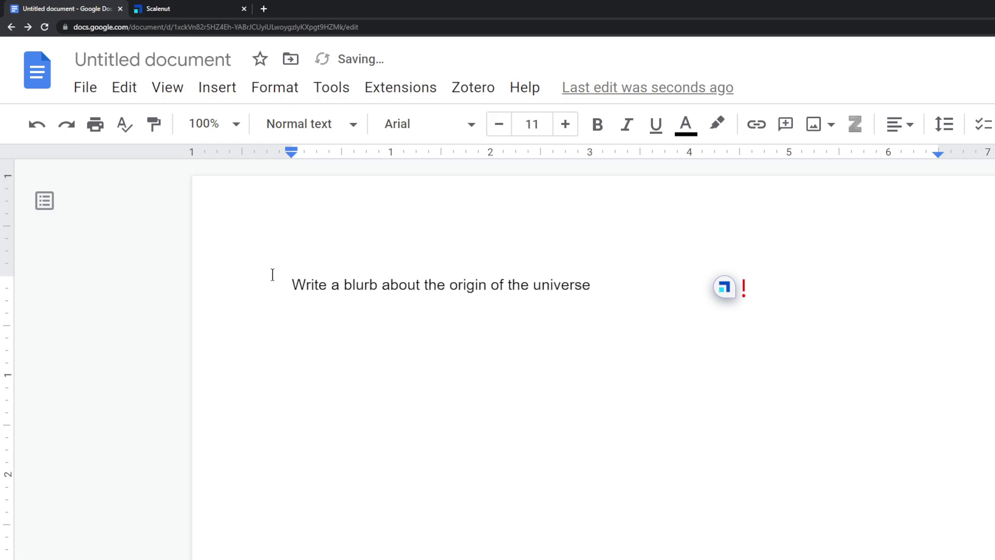
left_click_drag(290, 285, 600, 285)
left_click(304, 287)
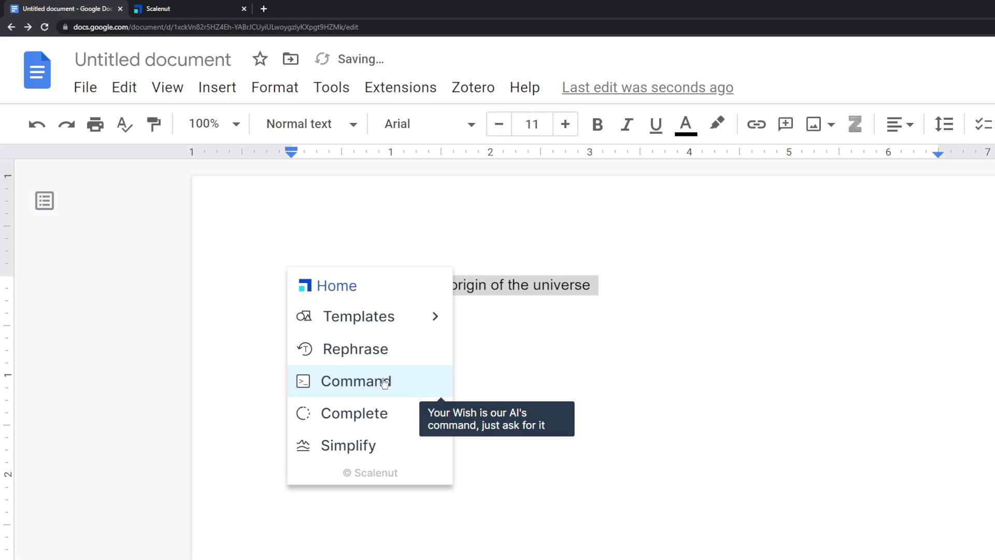
left_click(384, 383)
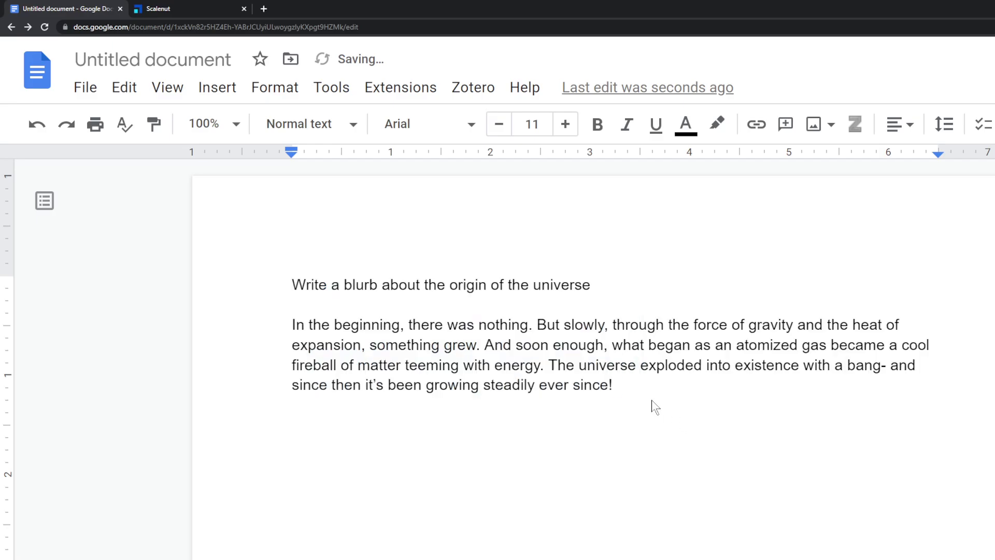
left_click_drag(637, 398, 244, 322)
left_click(667, 400)
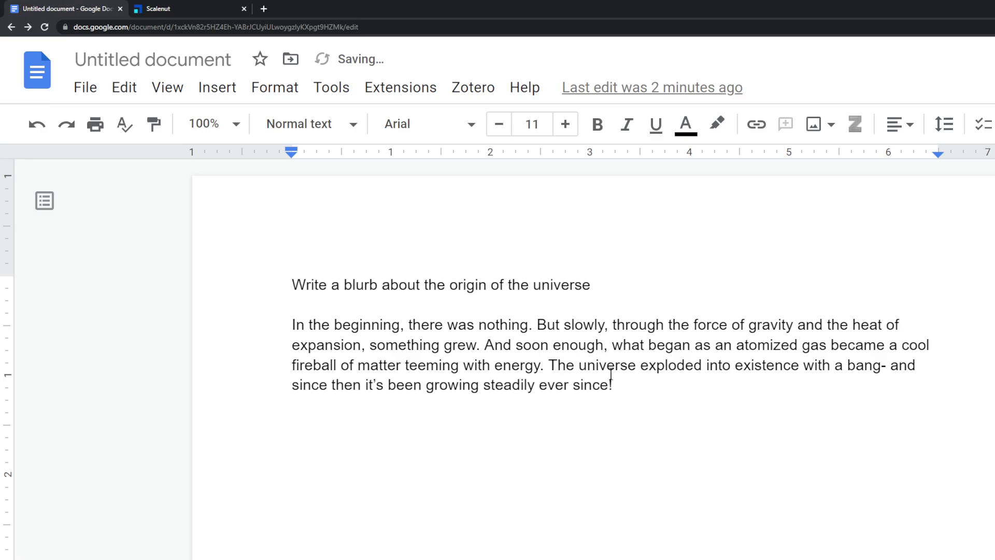
Delete the generated paragraph and the blurb prompt line, emptying the page.
left_click_drag(611, 374, 256, 309)
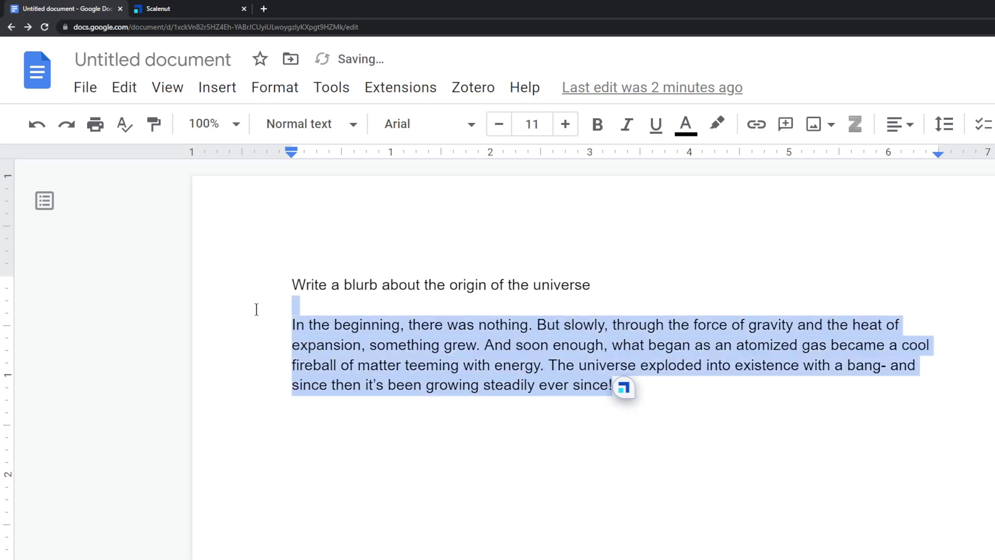
key("BackSpace")
left_click_drag(675, 282, 158, 293)
key("BackSpace")
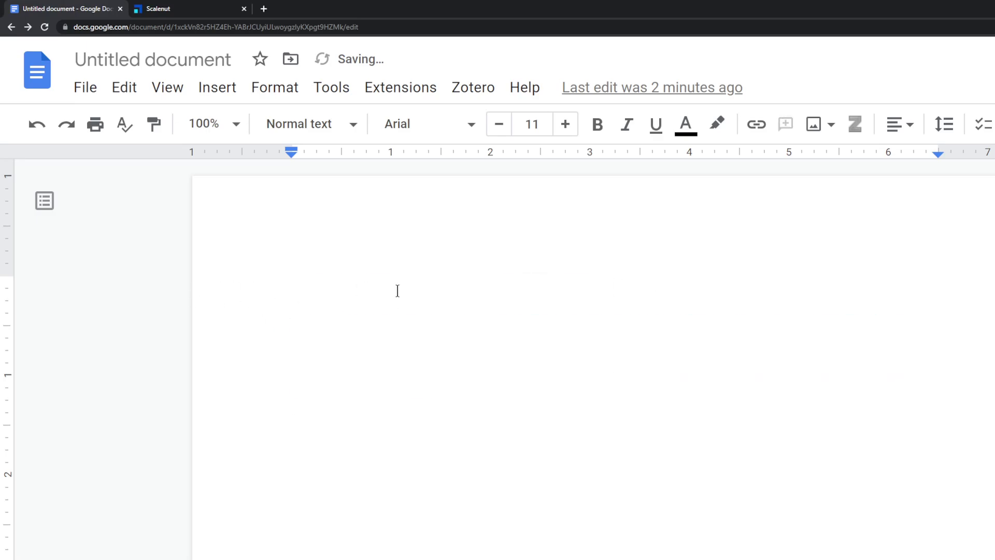
Type test text, ending with the line 'This is a sentence,asdfaqfawf'.
type("Stuff")
left_click_drag(360, 291, 276, 275)
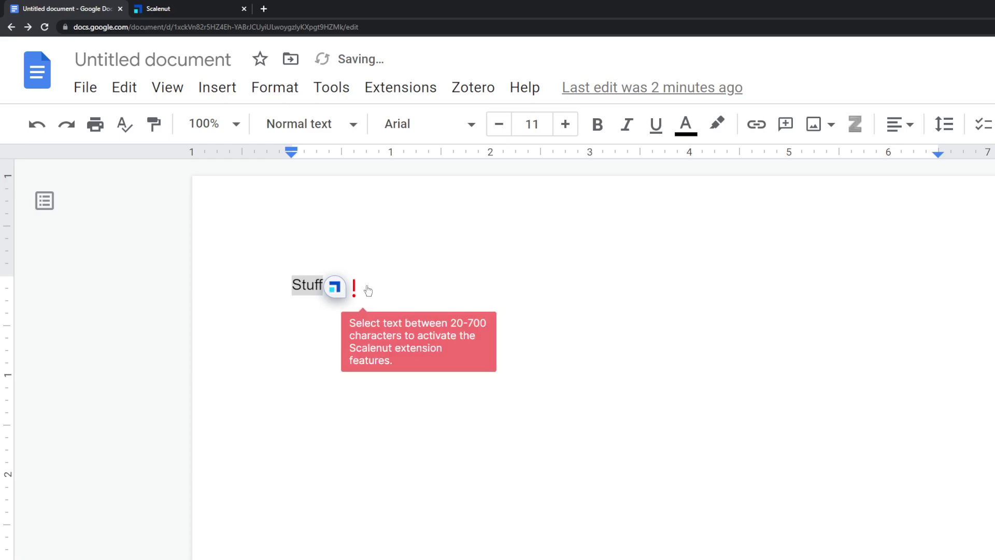
left_click(389, 275)
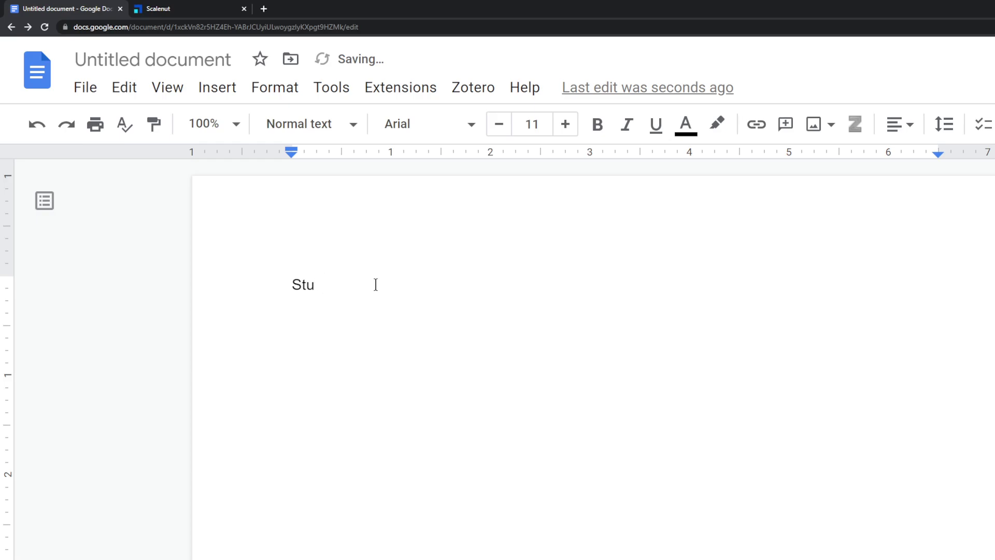
key("BackSpace")
type("This is a sentence,")
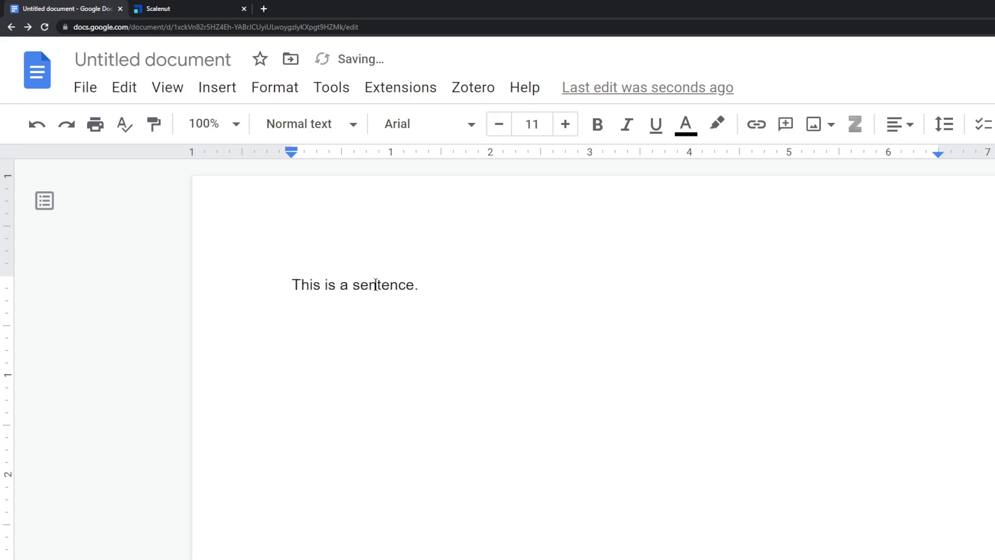
left_click_drag(421, 284, 265, 278)
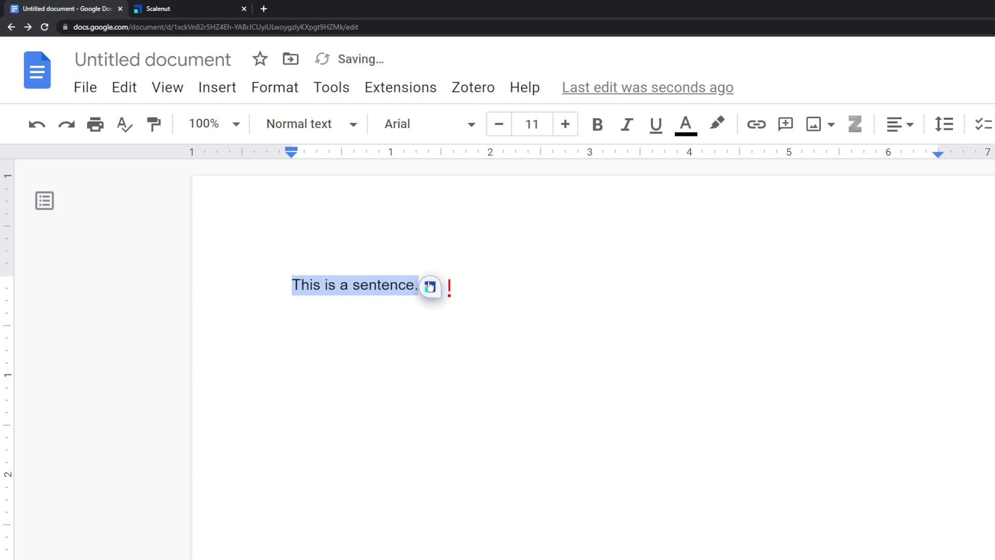
left_click(474, 275)
type("asdfaqfawf")
Run Scalenut's Simplify and Re-Generate on the test line, then delete it.
left_click_drag(496, 287, 282, 283)
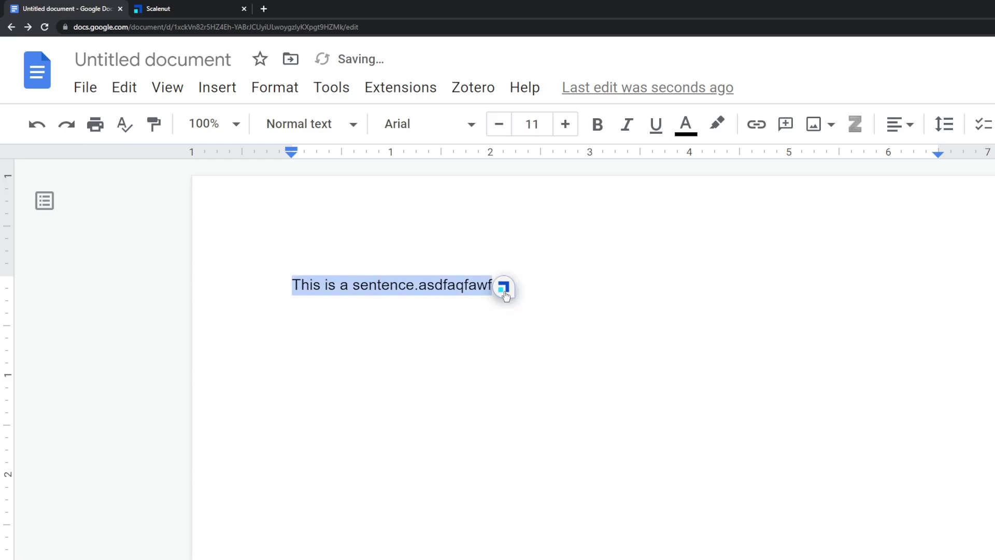
left_click(506, 290)
left_click(545, 444)
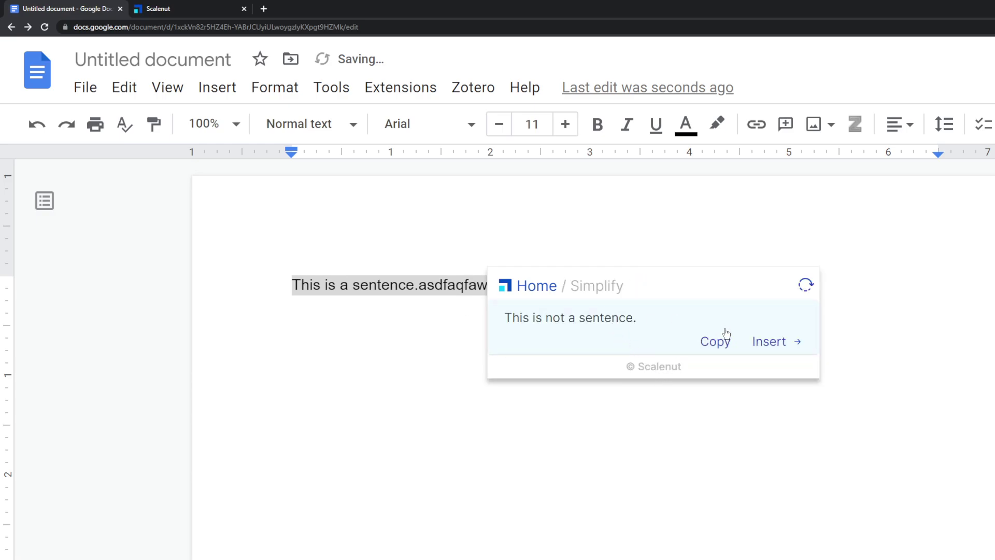
left_click(805, 284)
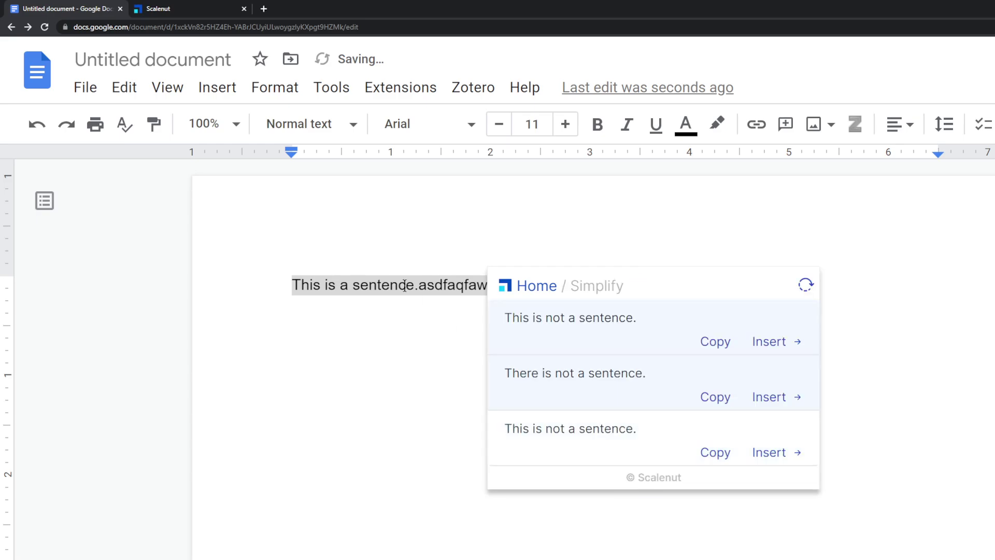
left_click(762, 325)
left_click_drag(761, 325, 231, 275)
key("BackSpace")
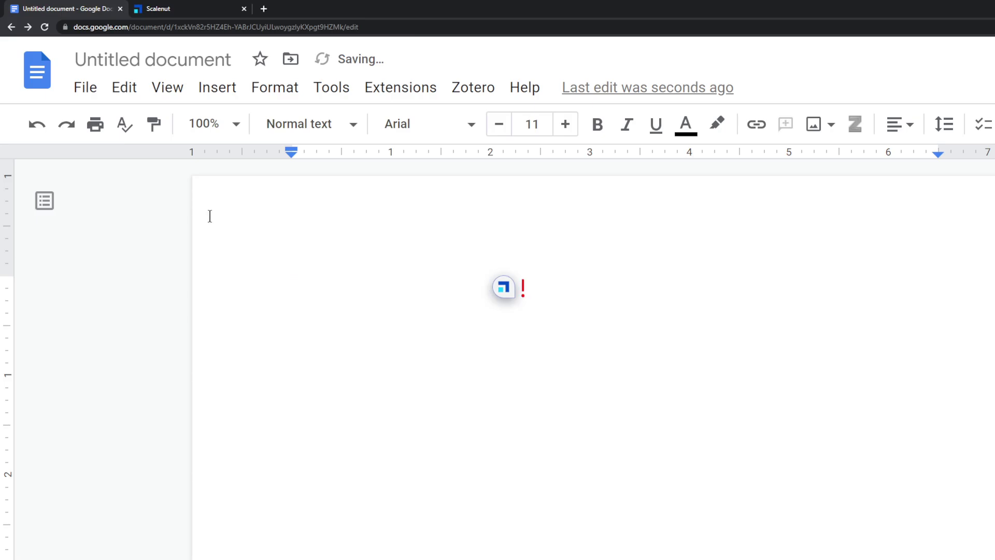
Search 'zebras wikipedia' in a new tab, open the Zebra article and copy its first paragraph.
left_click(264, 8)
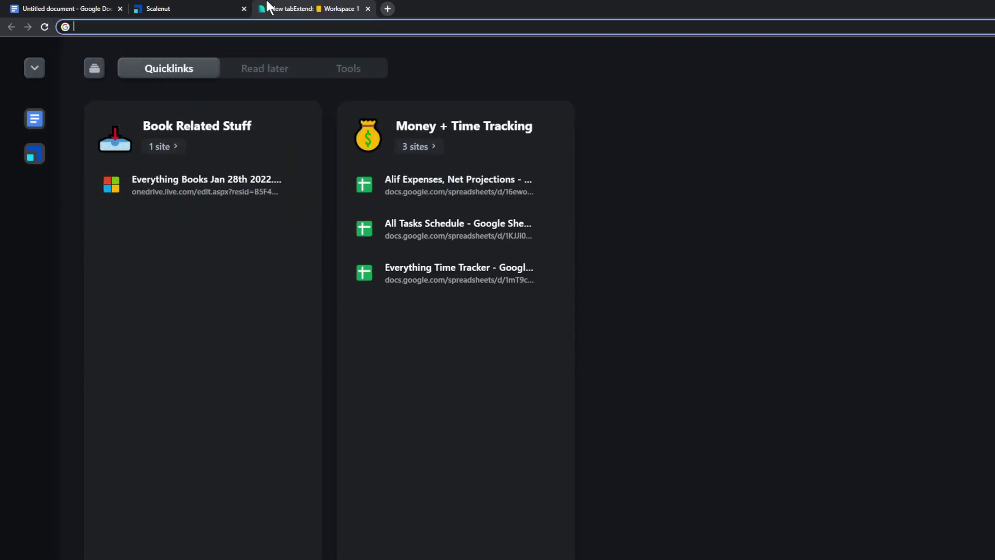
type("zebras wikipedia")
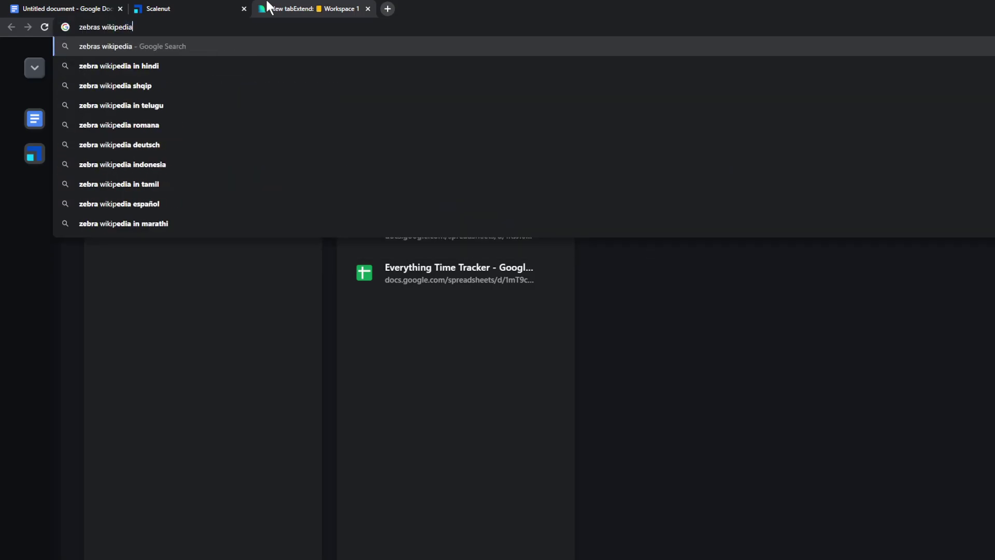
key("Return")
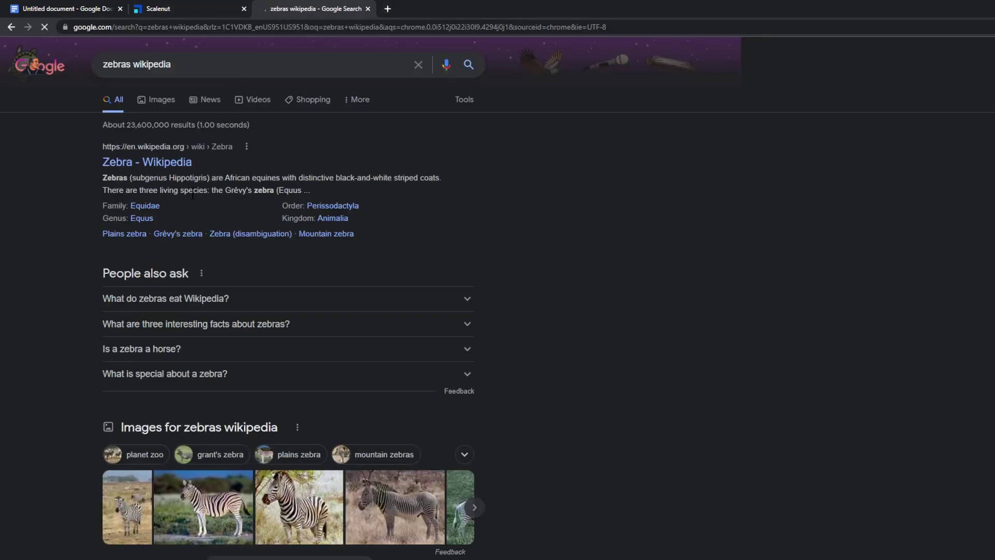
left_click(181, 163)
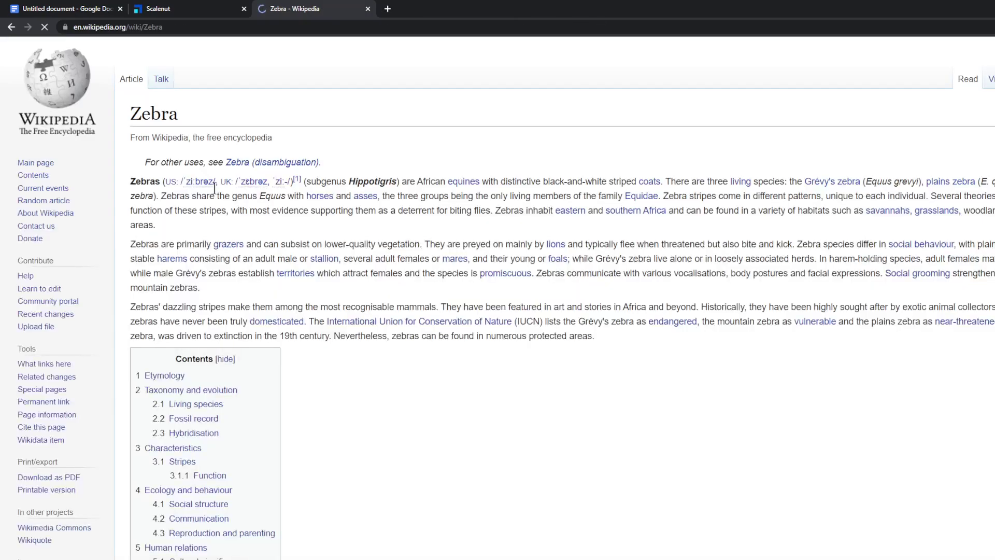
left_click_drag(132, 176, 167, 226)
key("ctrl+c")
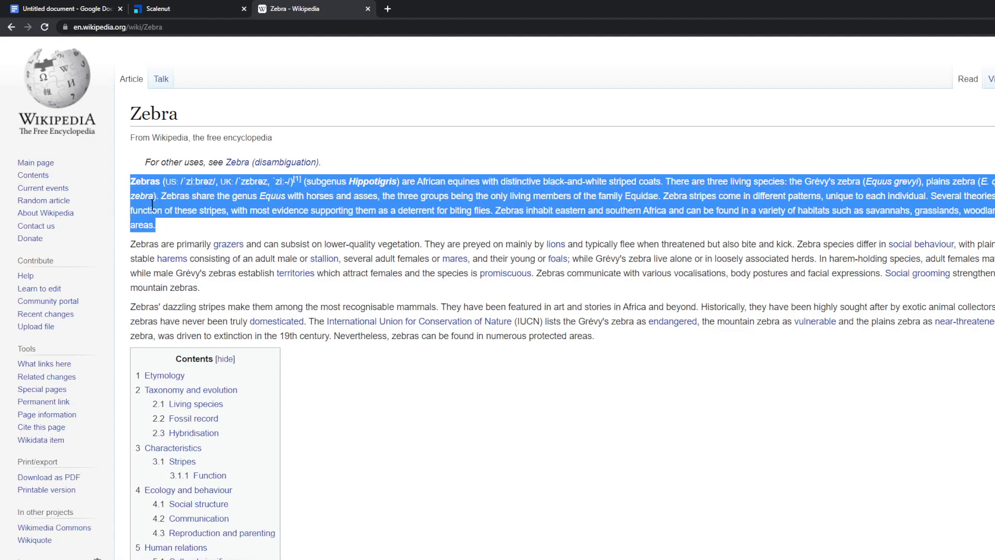
left_click(95, 8)
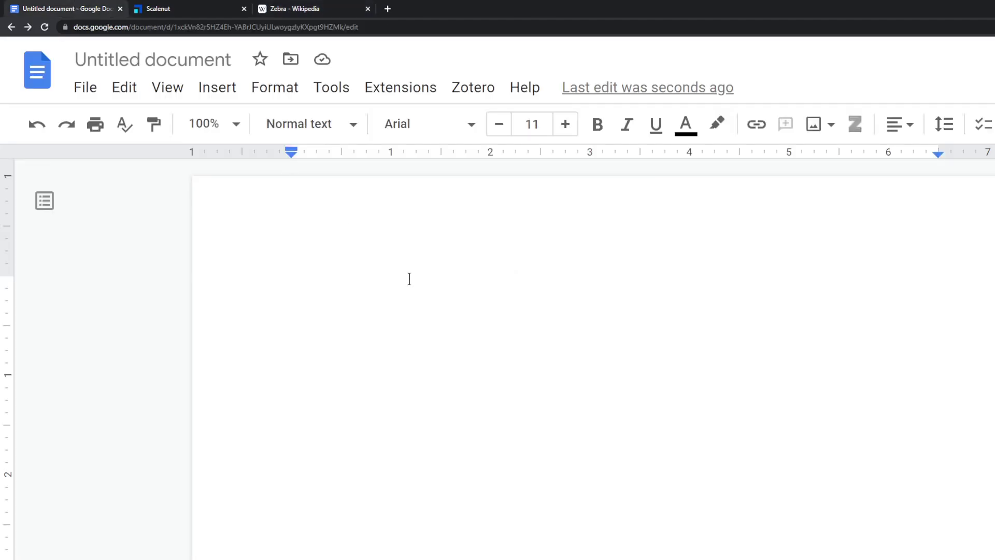
key("ctrl+v")
left_click_drag(760, 425, 345, 293)
left_click(768, 425)
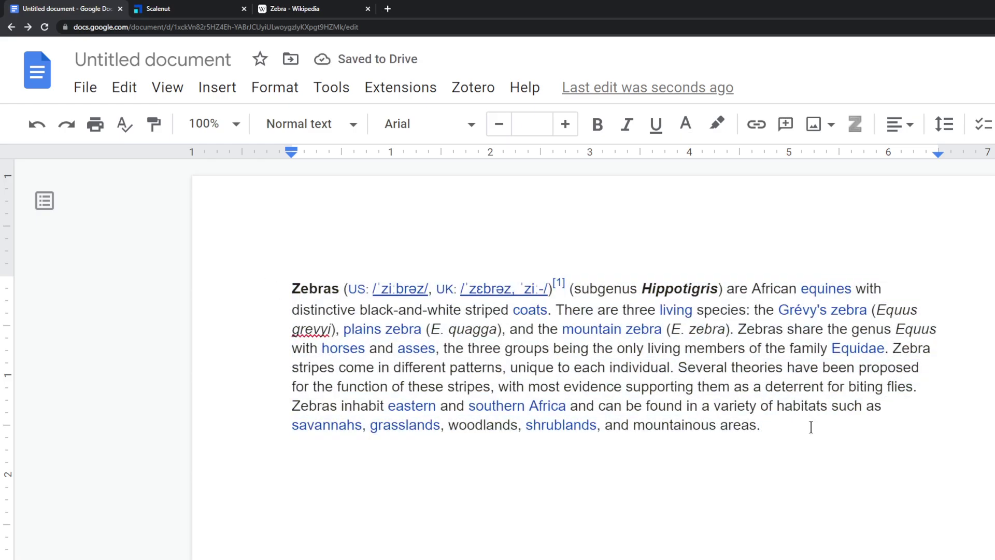
left_click_drag(767, 425, 499, 387)
key("BackSpace")
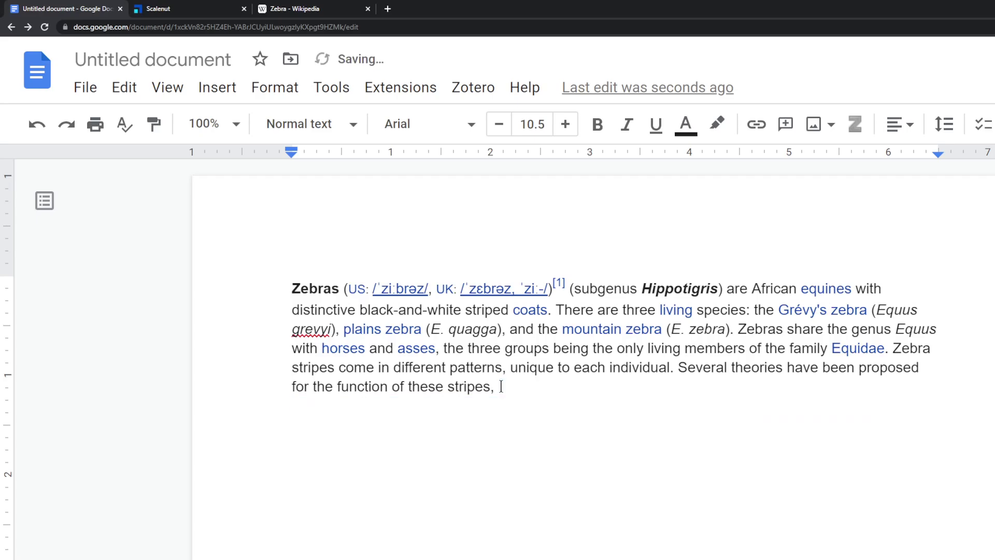
key("shift+Up")
key("shift+Up")
key("shift+Up")
key("shift+Up")
key("shift+Up")
key("shift+Up")
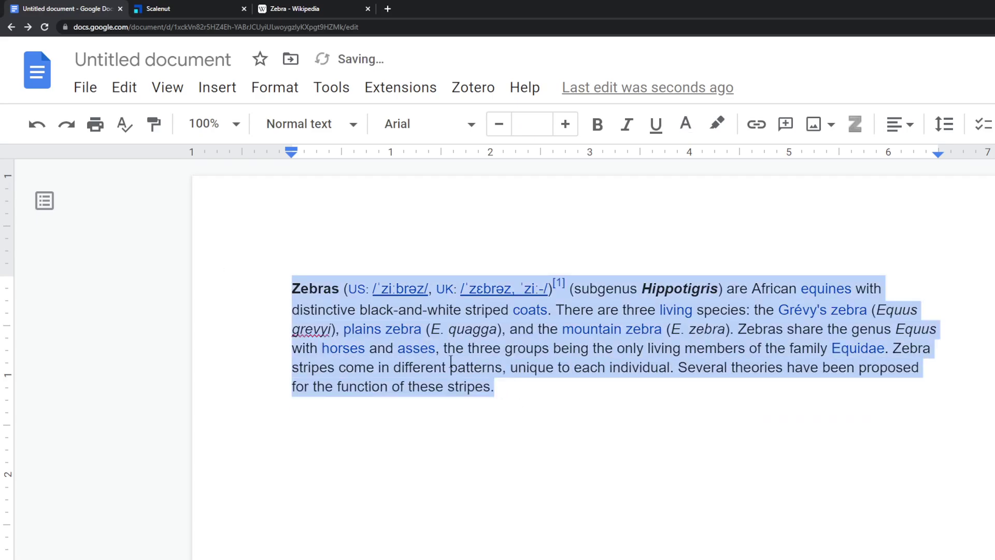
left_click(507, 390)
left_click(566, 550)
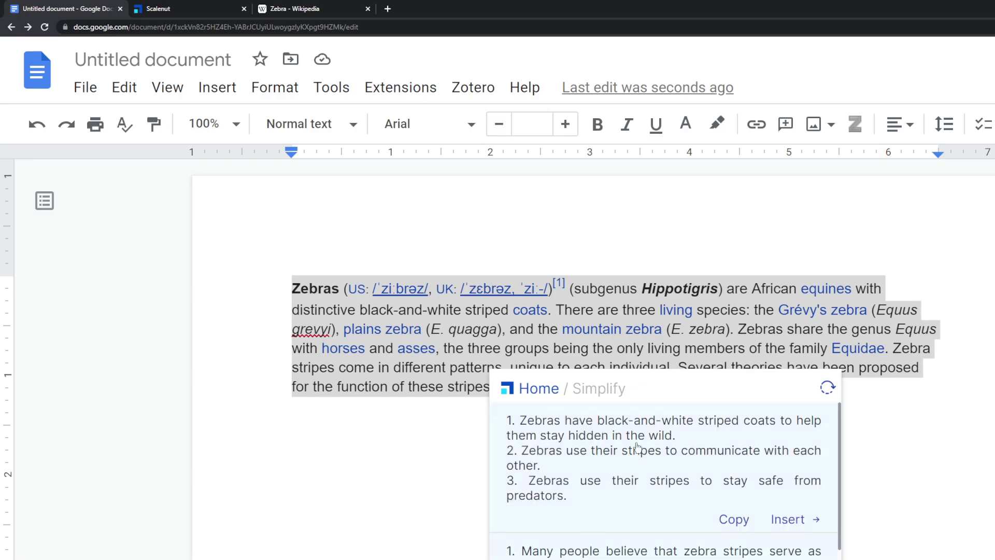
scroll(637, 446, "down", 2)
scroll(663, 466, "up", 2)
left_click(795, 518)
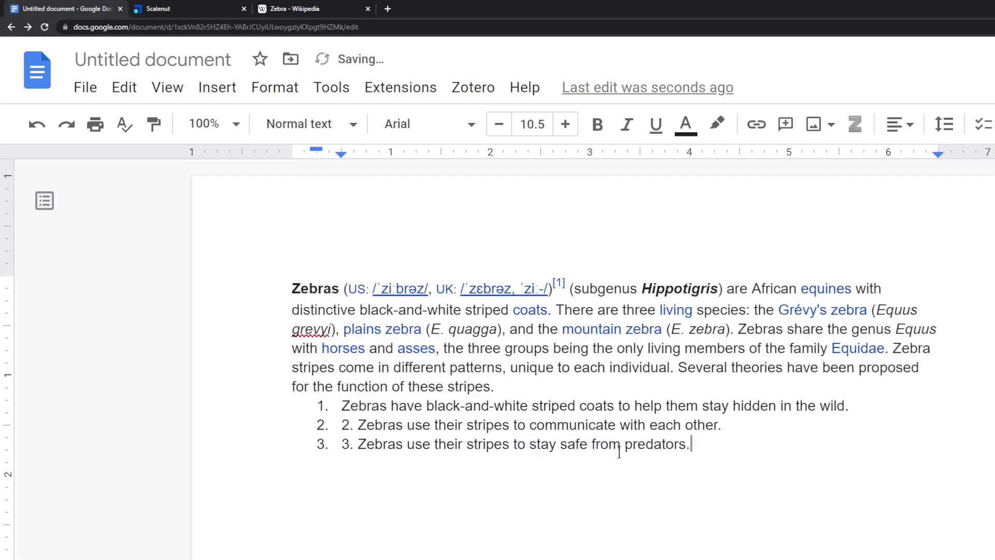
left_click_drag(580, 386, 191, 280)
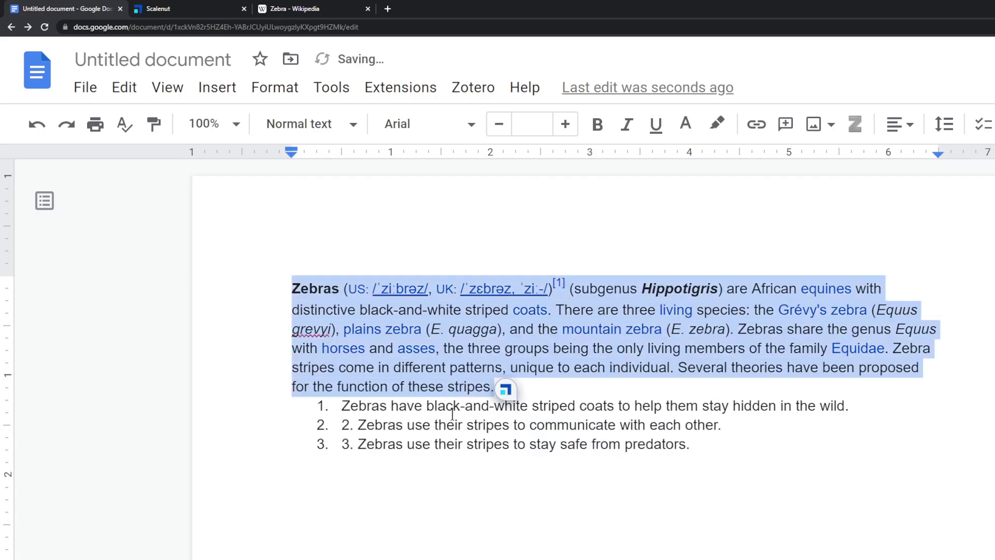
left_click(777, 445)
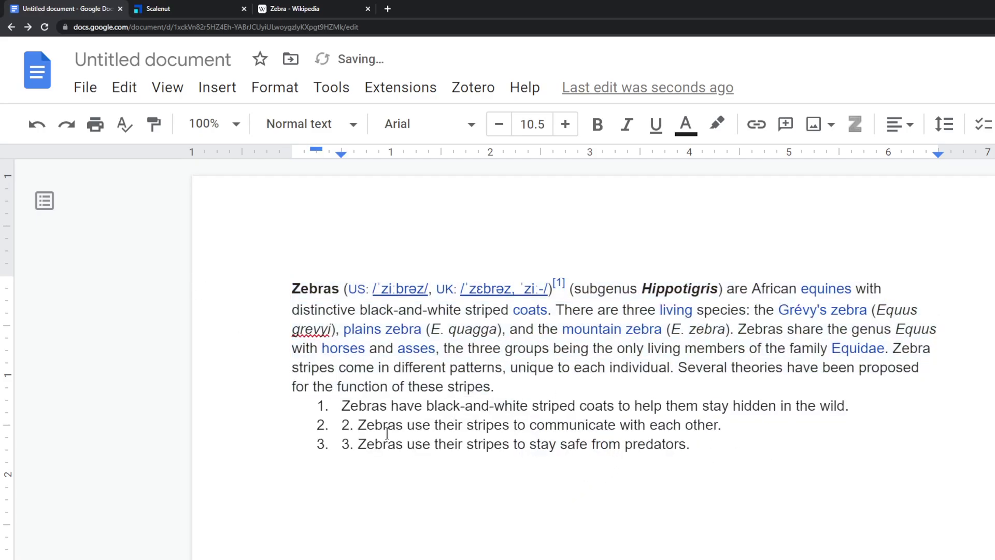
double_click(345, 425)
double_click(345, 443)
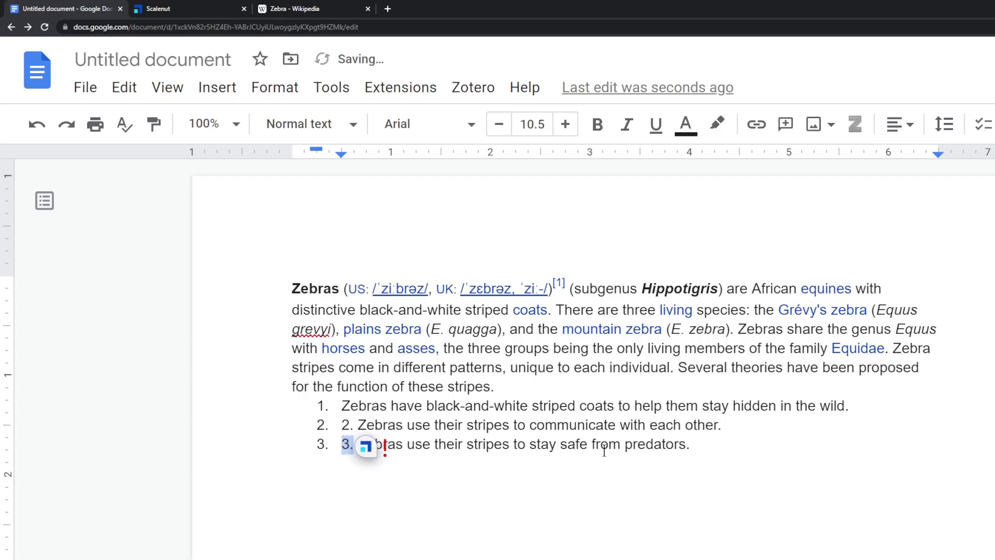
left_click(656, 441)
key("ctrl+a")
key("BackSpace")
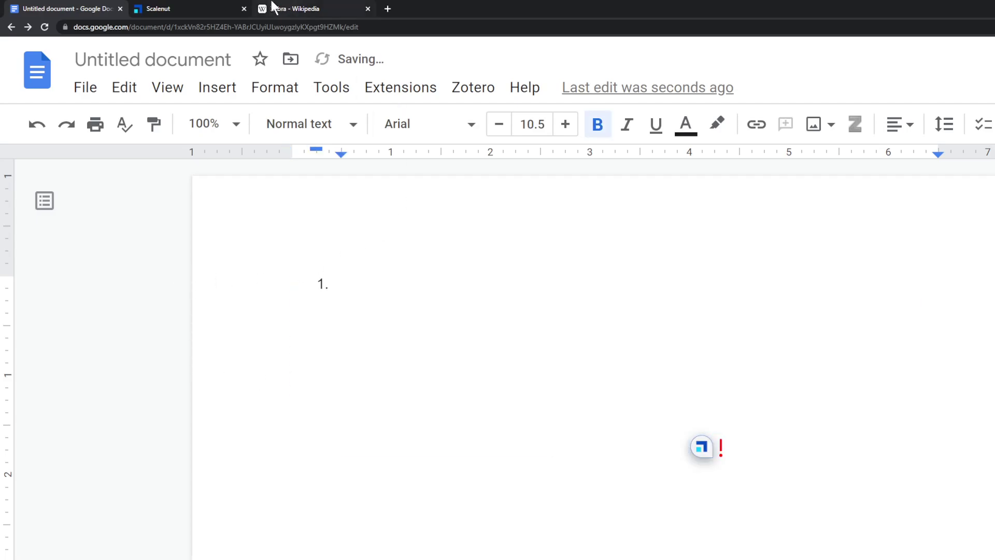
Remove the leftover empty list item and browse the Scalenut AI-Powered Templates grid.
key("BackSpace")
left_click(198, 7)
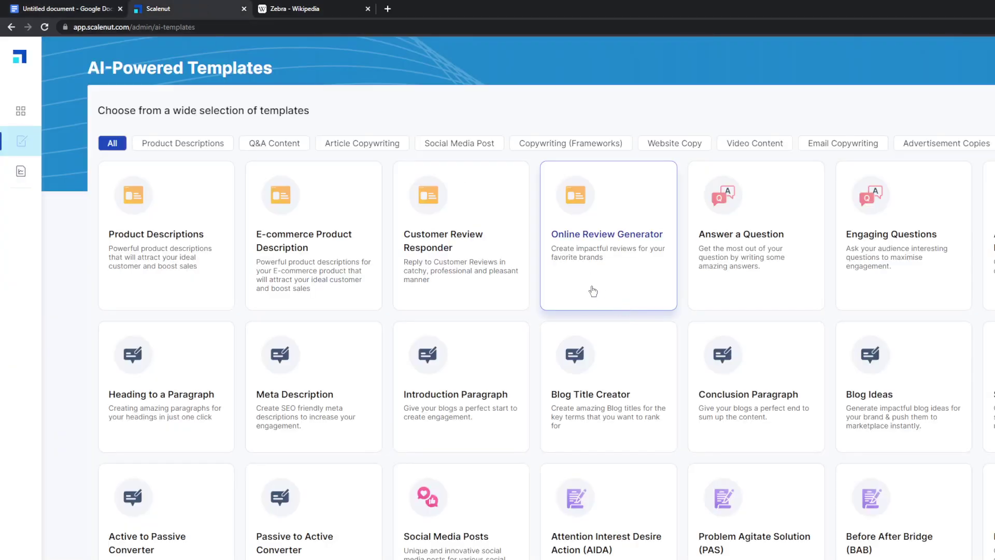
left_click(49, 7)
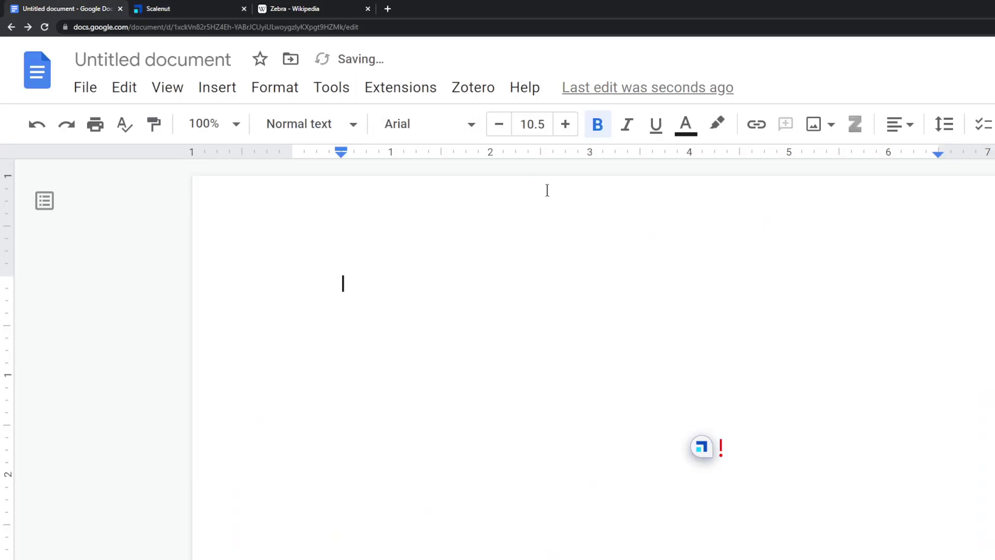
left_click(184, 7)
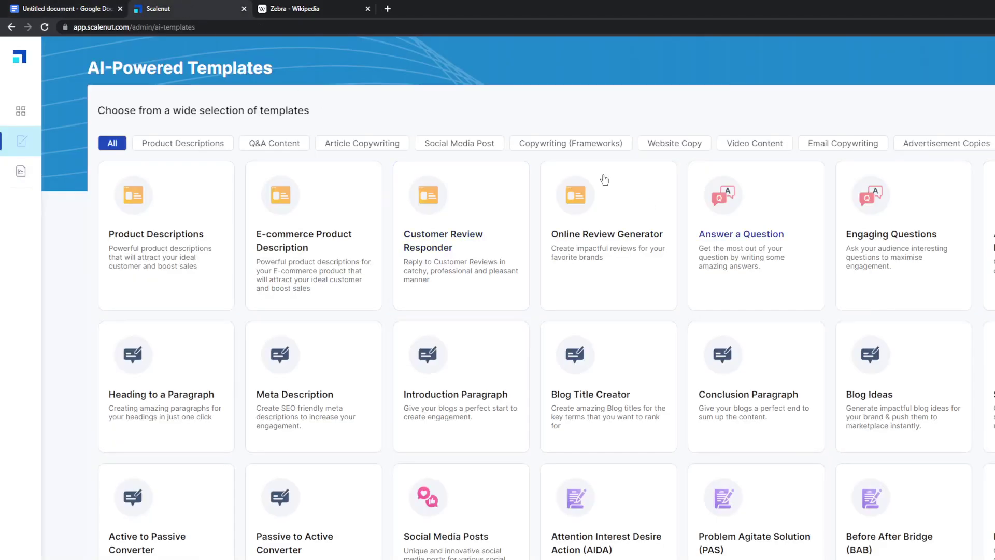
mouse_move(6, 70)
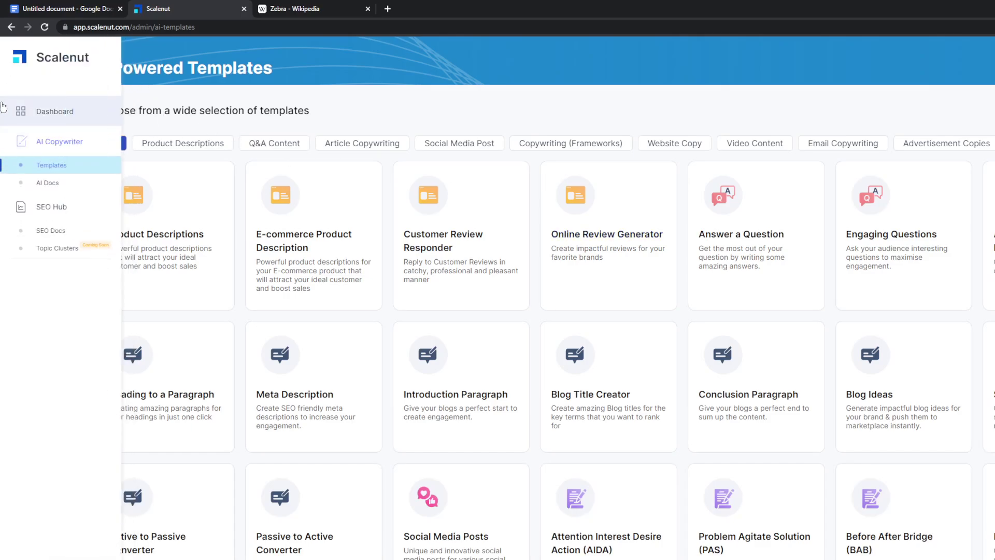
scroll(990, 291, "down", 7)
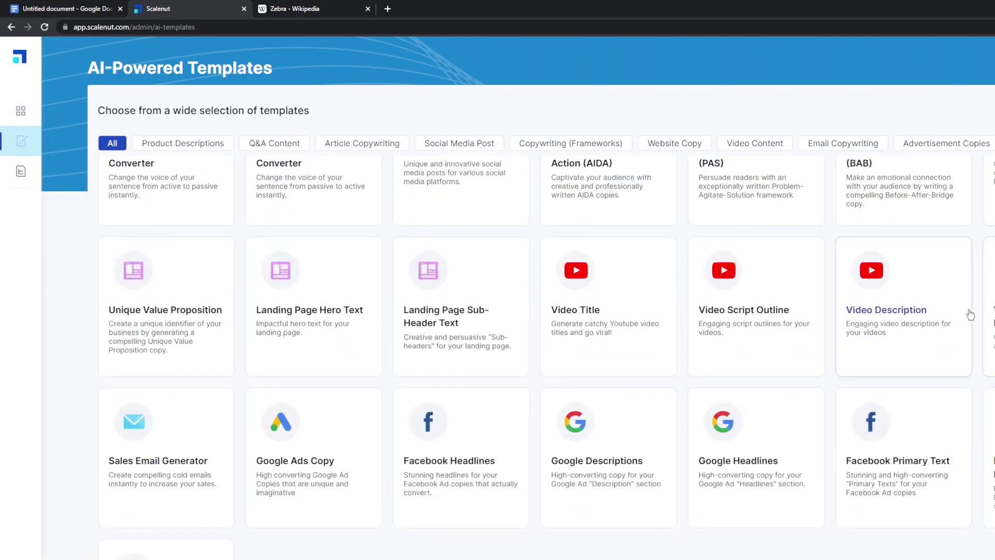
scroll(969, 316, "up", 7)
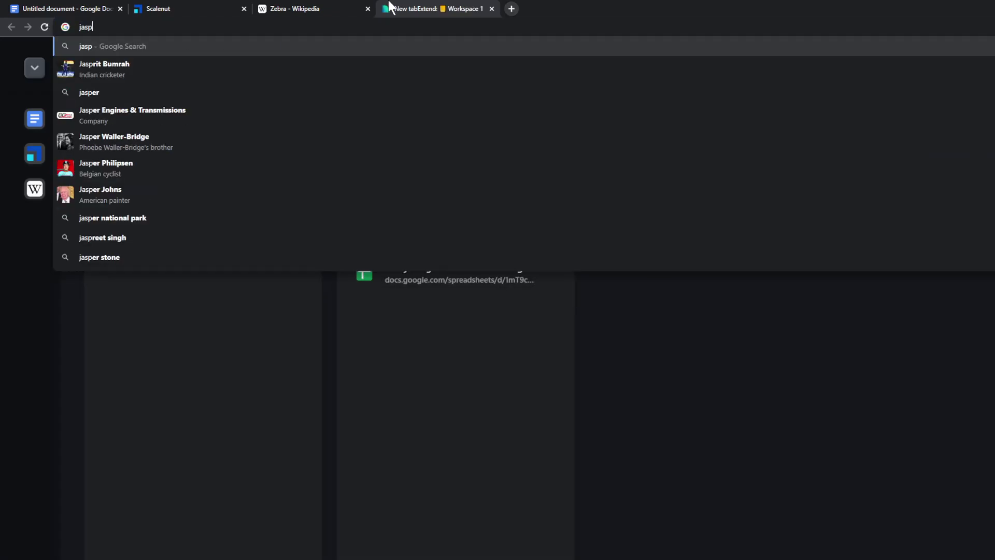
Search 'jasper ai', open jasper.ai and scroll its homepage from features down to customer reviews.
type(" ai")
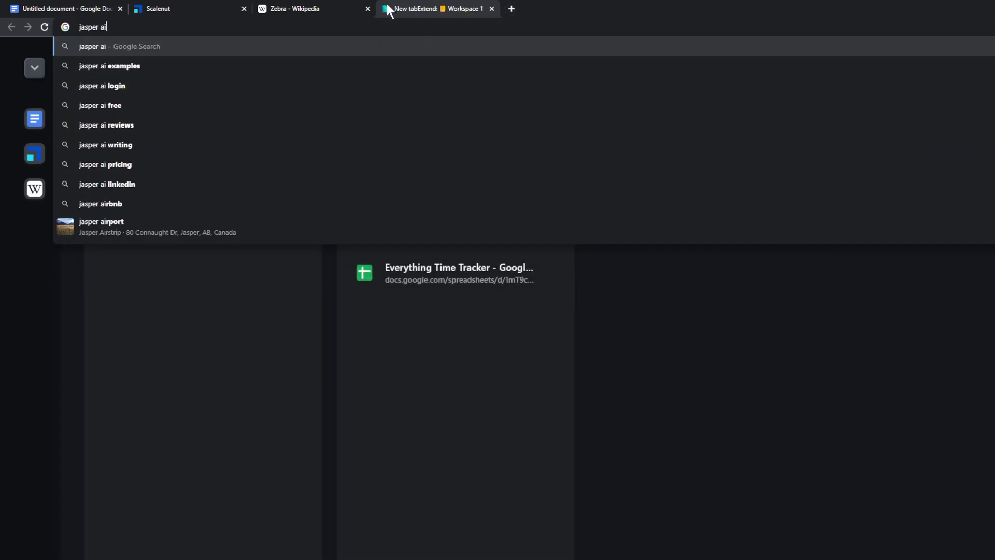
key("Return")
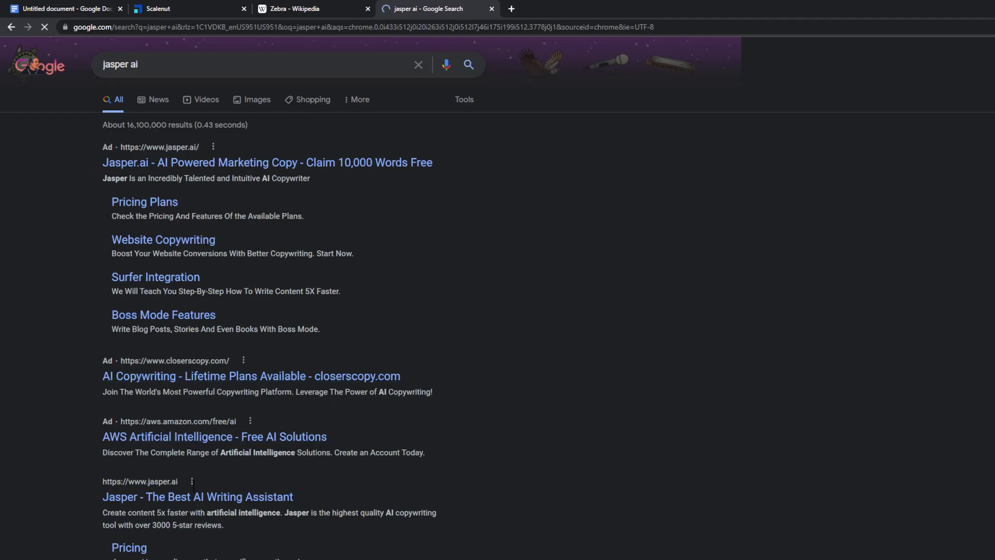
left_click(195, 237)
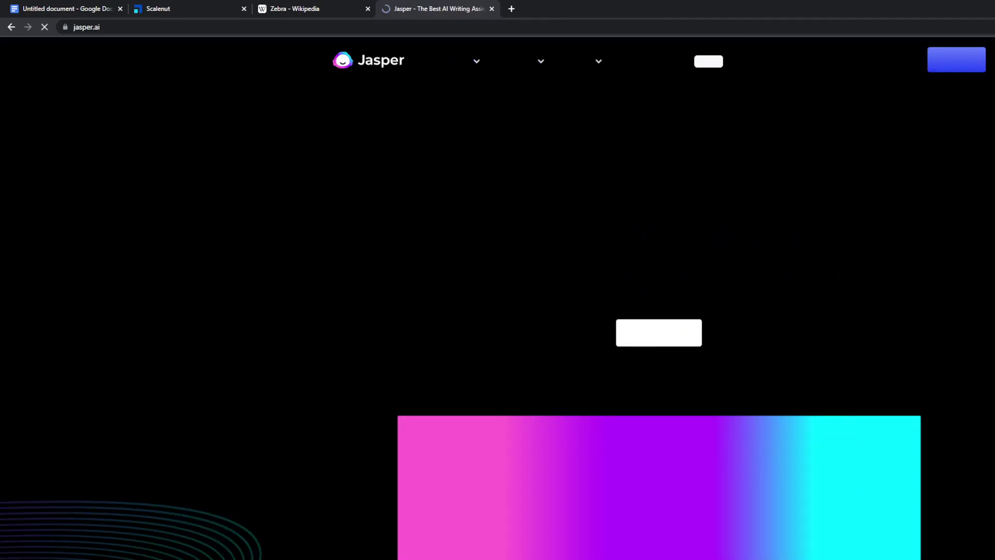
scroll(679, 335, "down", 5)
scroll(896, 249, "down", 2)
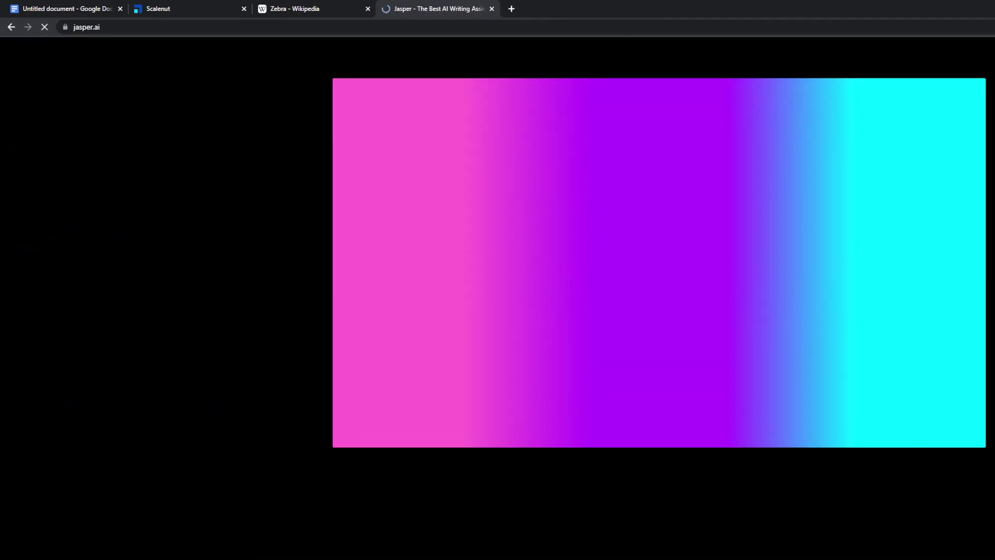
scroll(959, 272, "down", 15)
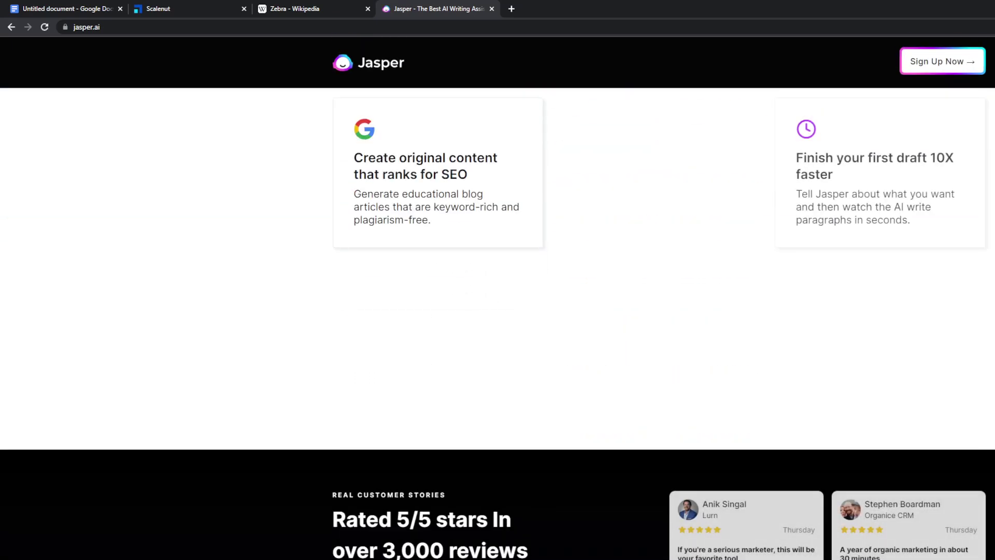
scroll(829, 311, "down", 14)
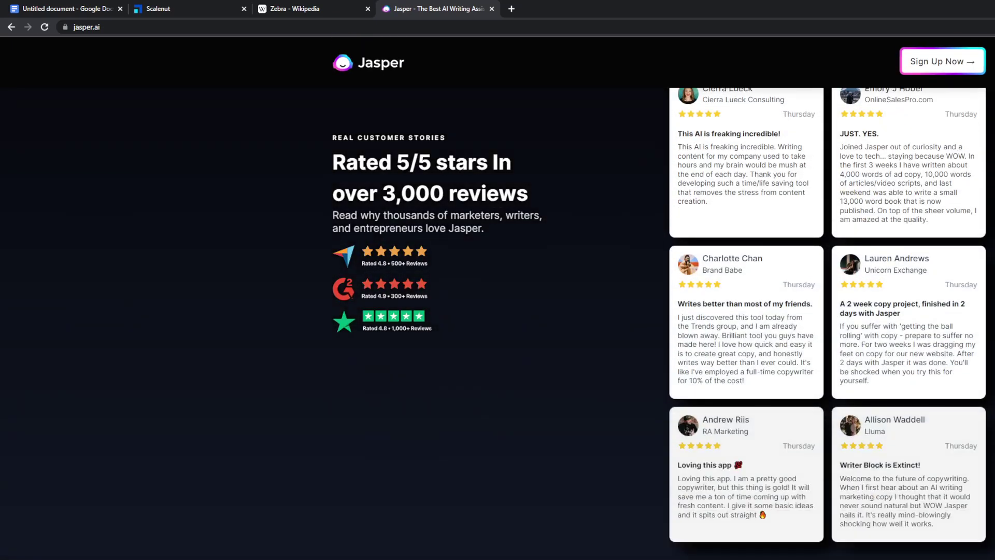
scroll(829, 311, "down", 8)
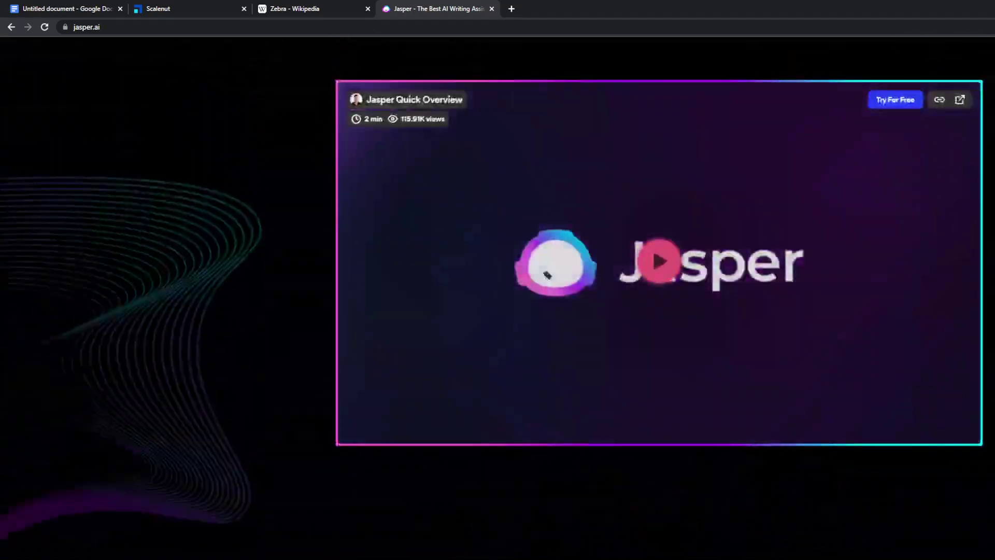
scroll(657, 311, "up", 5)
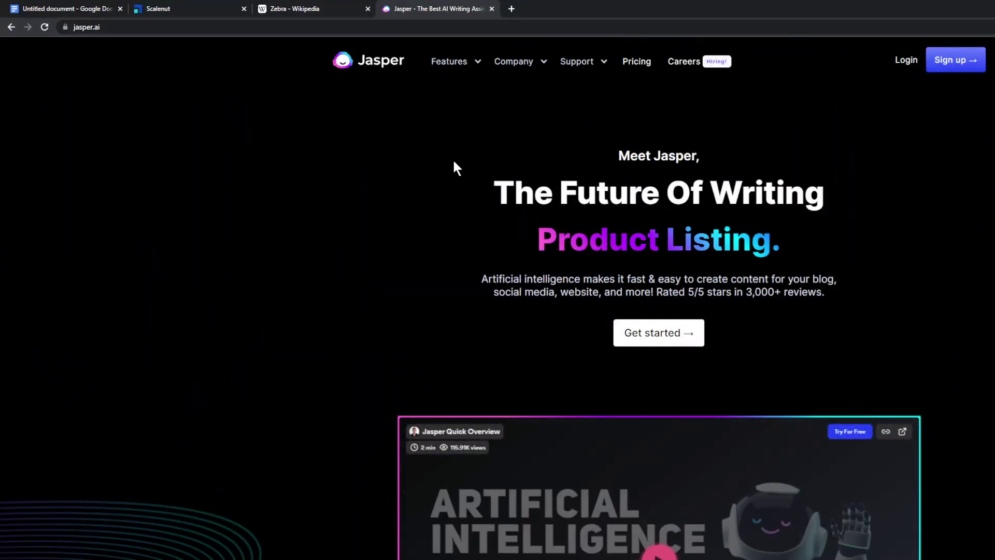
Fill the Product Descriptions template with brand Apple and an Augmented Reality headset description, then dismiss the quota notice.
left_click(492, 9)
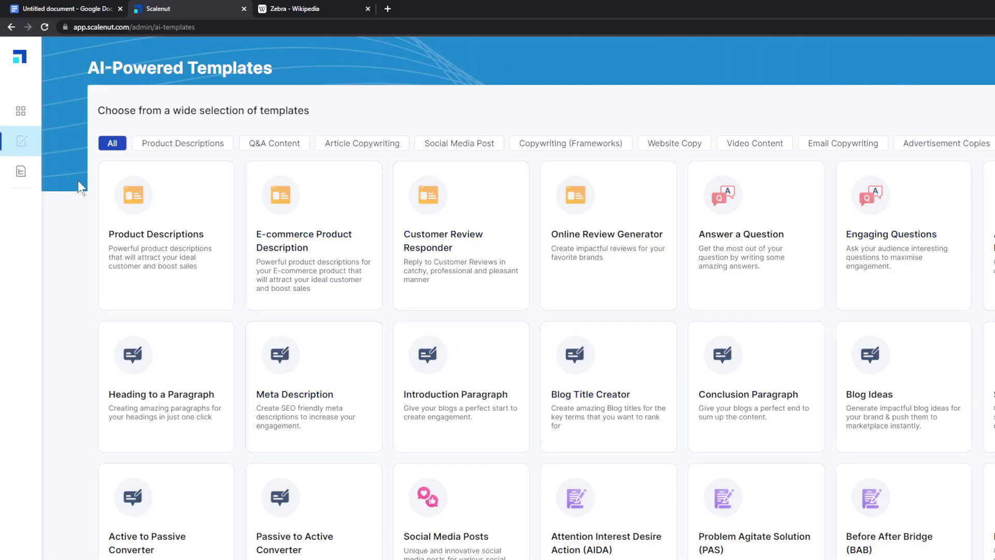
left_click(155, 223)
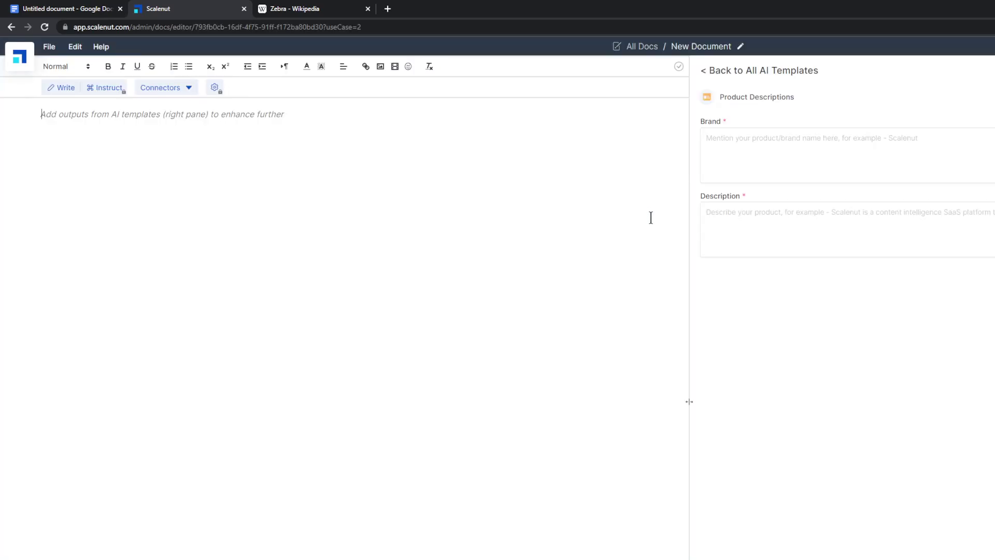
left_click(777, 155)
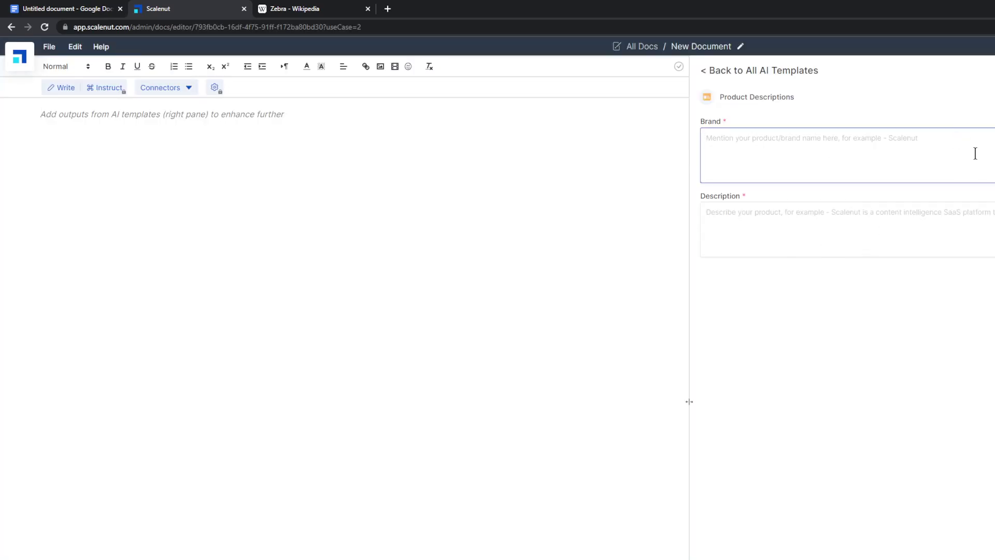
type("Apple")
key("Tab")
type("A new A")
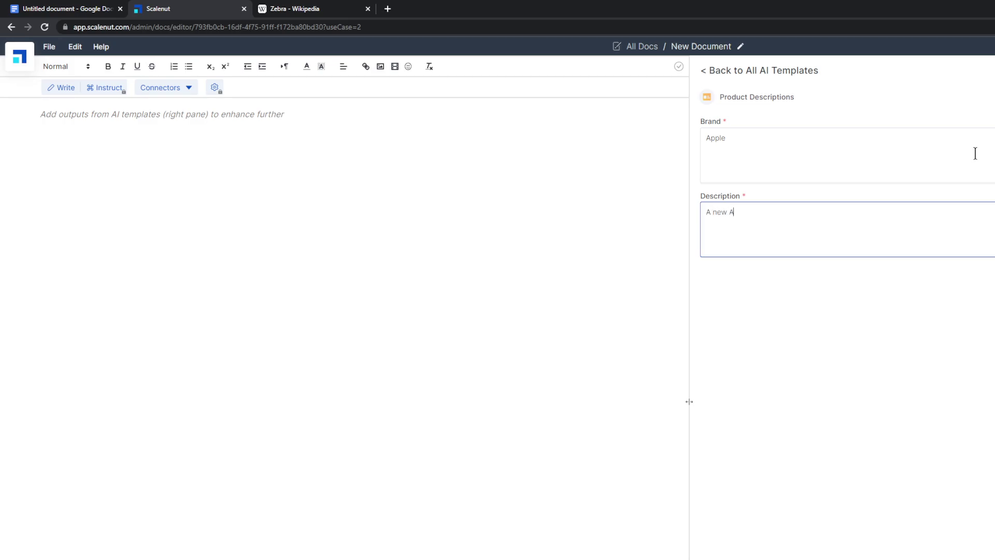
type("ugmented Reality headset that Apple has been wo")
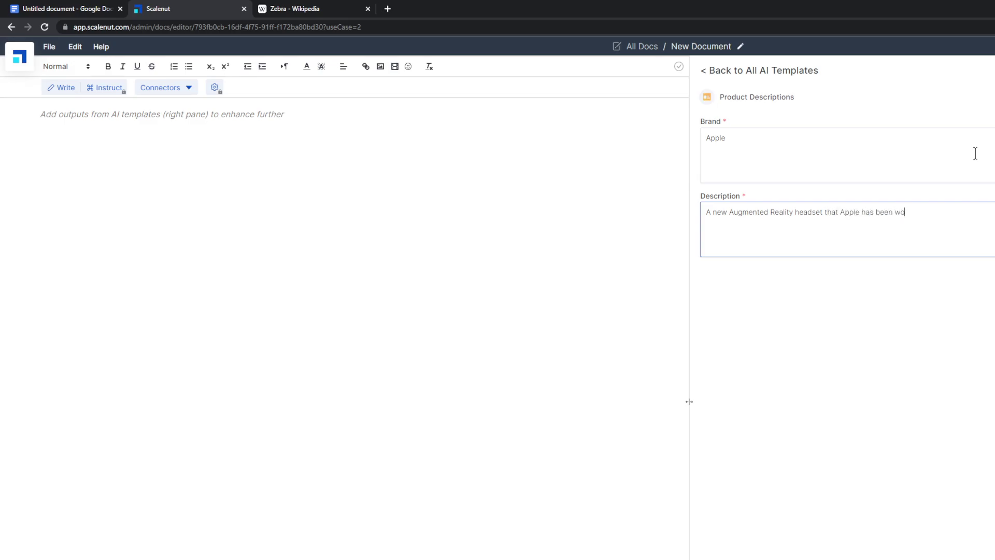
type("rking on for the last 5 years")
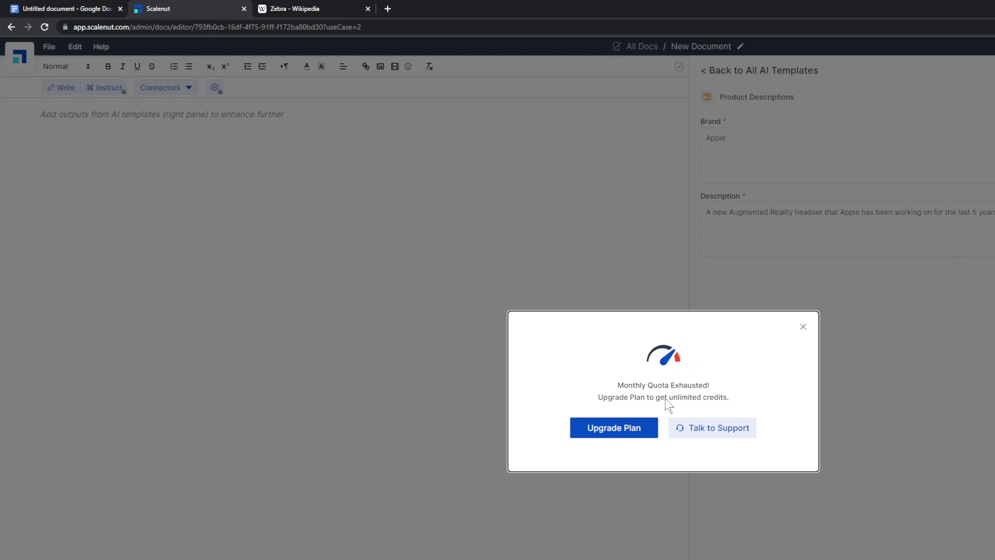
left_click(803, 328)
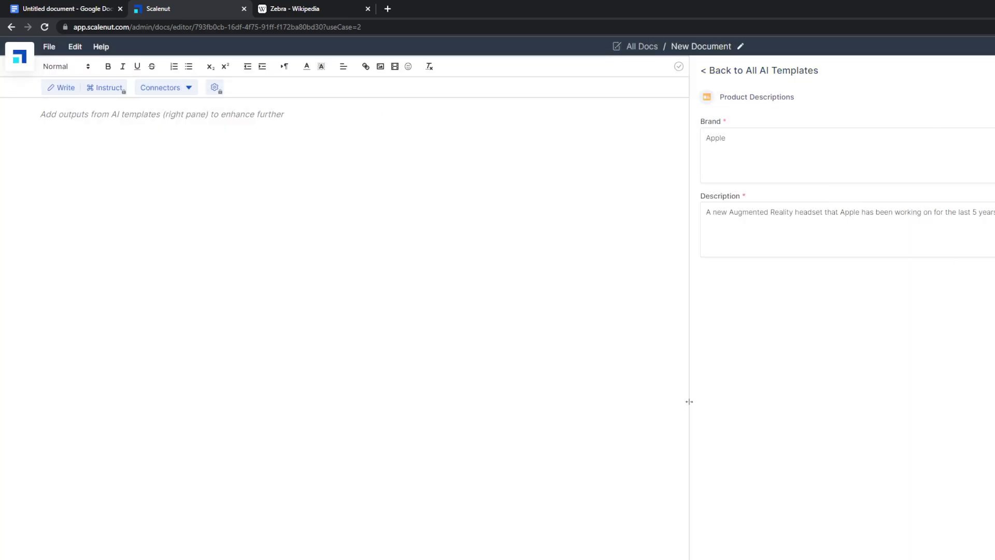
View Scalenut's plans with monthly billing: Individual $29, Growth $79, Pro $149.
left_click(11, 26)
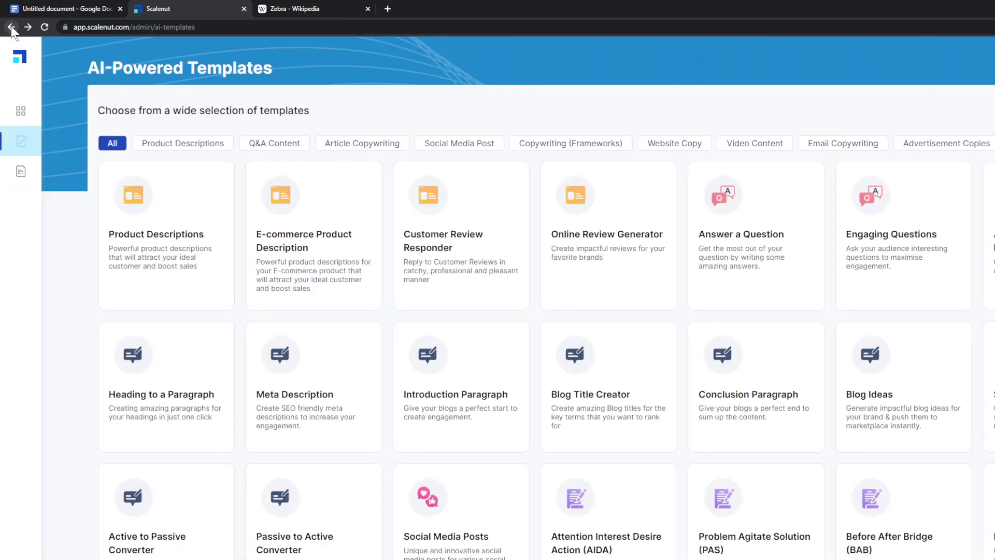
mouse_move(21, 111)
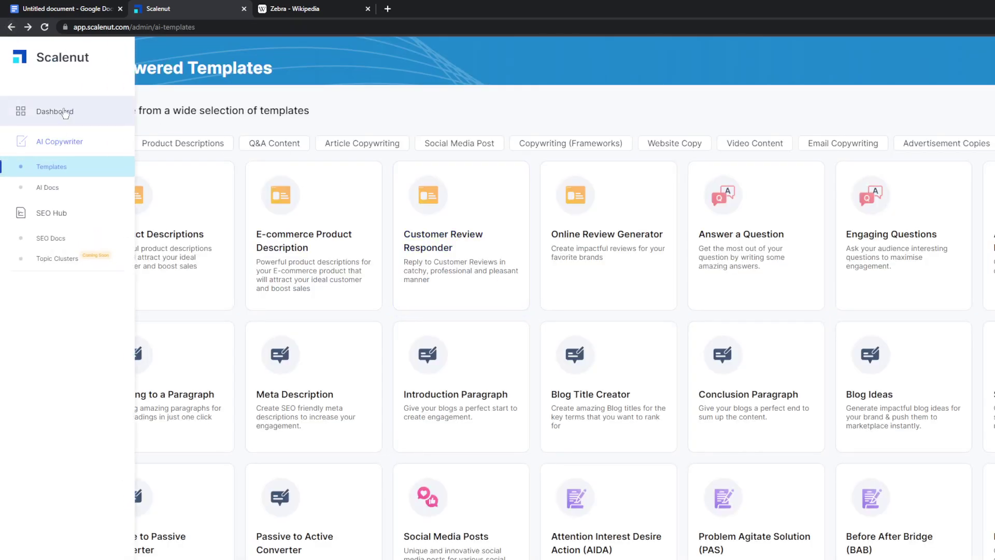
left_click(751, 234)
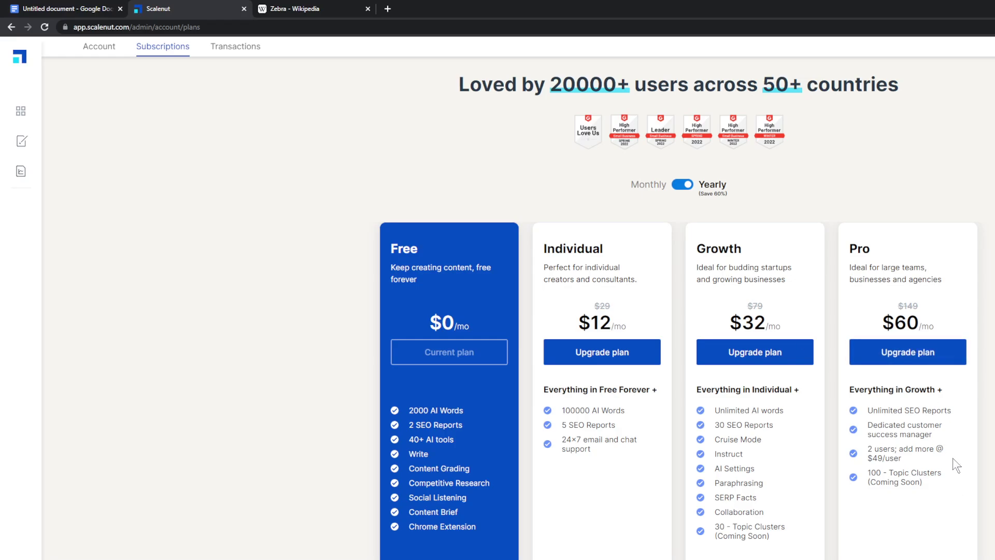
left_click(685, 185)
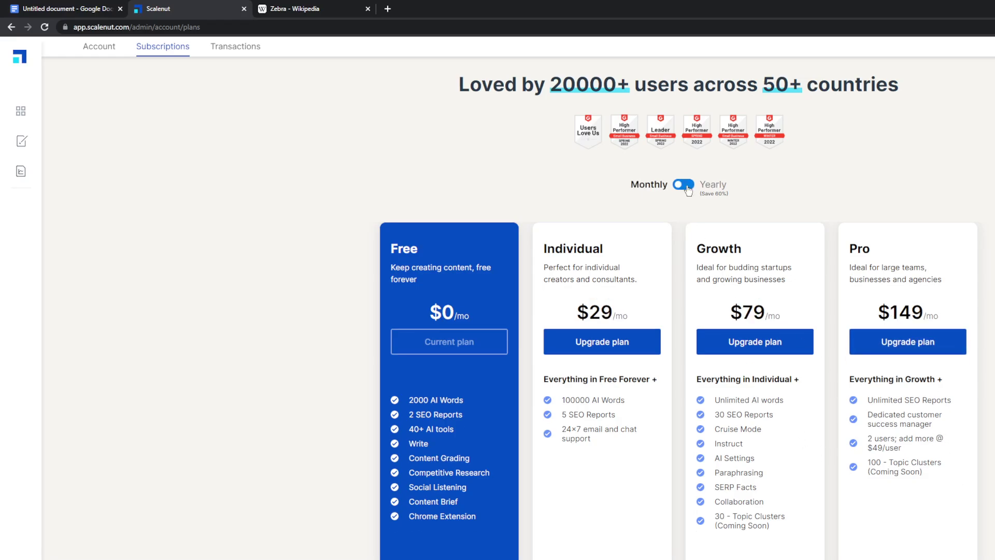
left_click(687, 187)
left_click(687, 188)
Type 'All of the words' in the Untitled doc and call Scalenut on it.
left_click(85, 8)
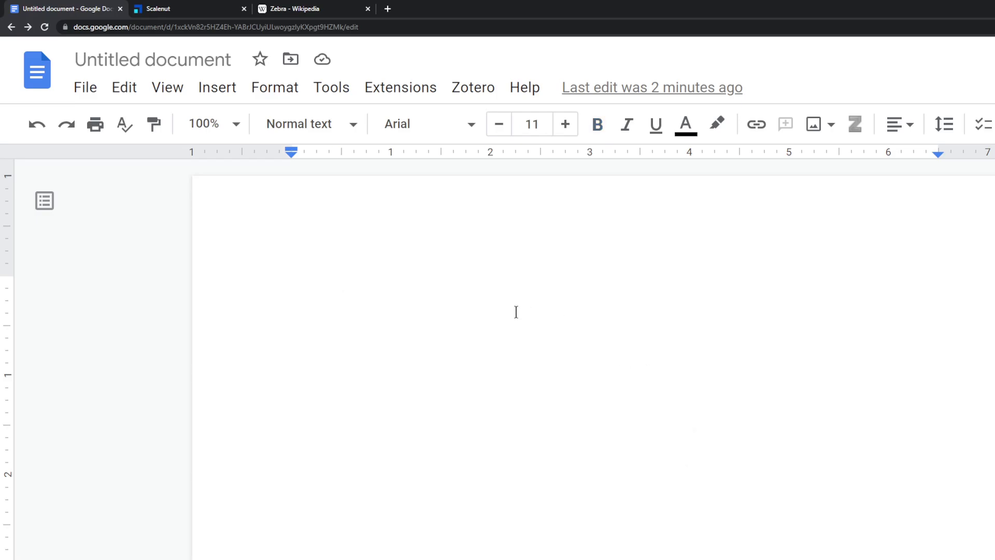
type("All of the words")
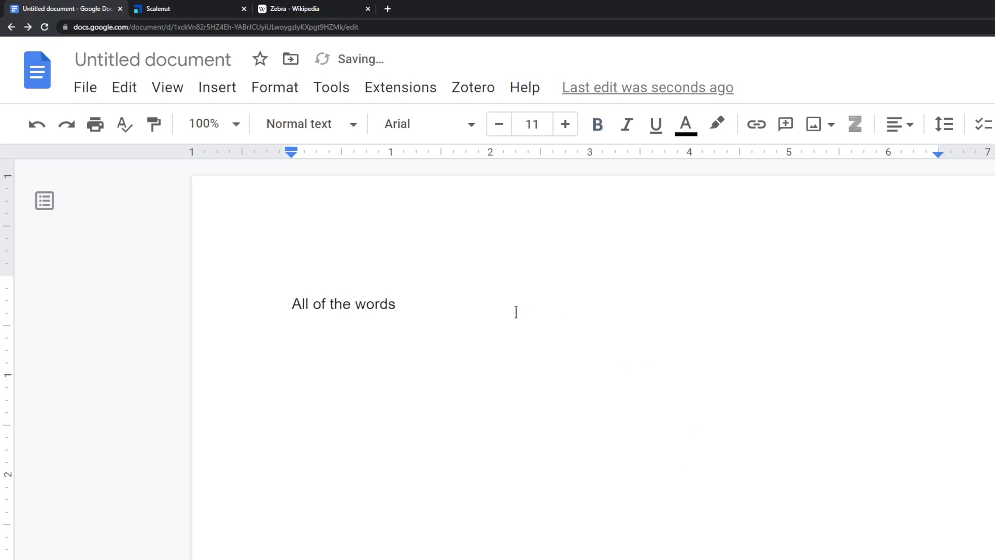
left_click_drag(413, 296, 222, 280)
left_click(408, 307)
left_click(397, 303)
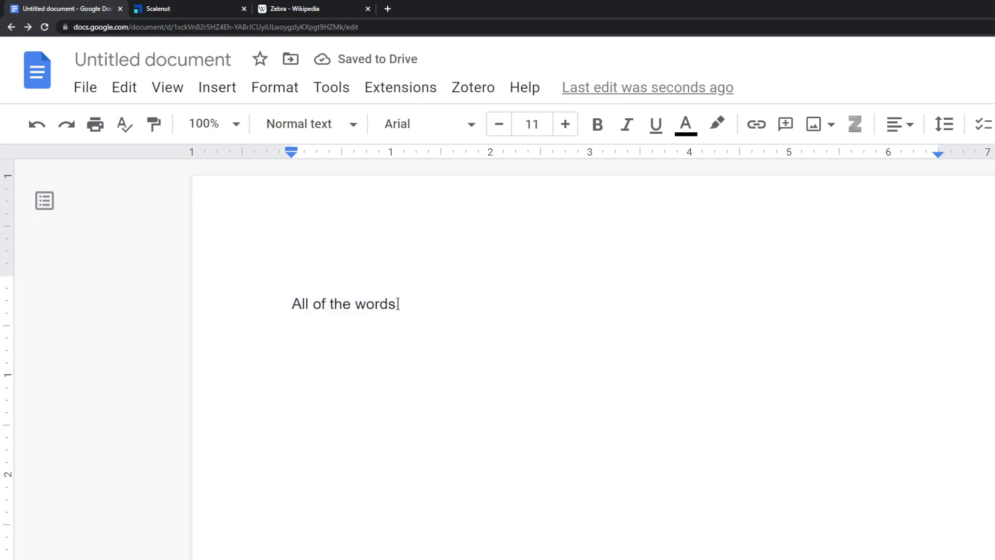
Extend the line with 'blah blah blah' and run Scalenut's Complete on it.
type("blah blah blah")
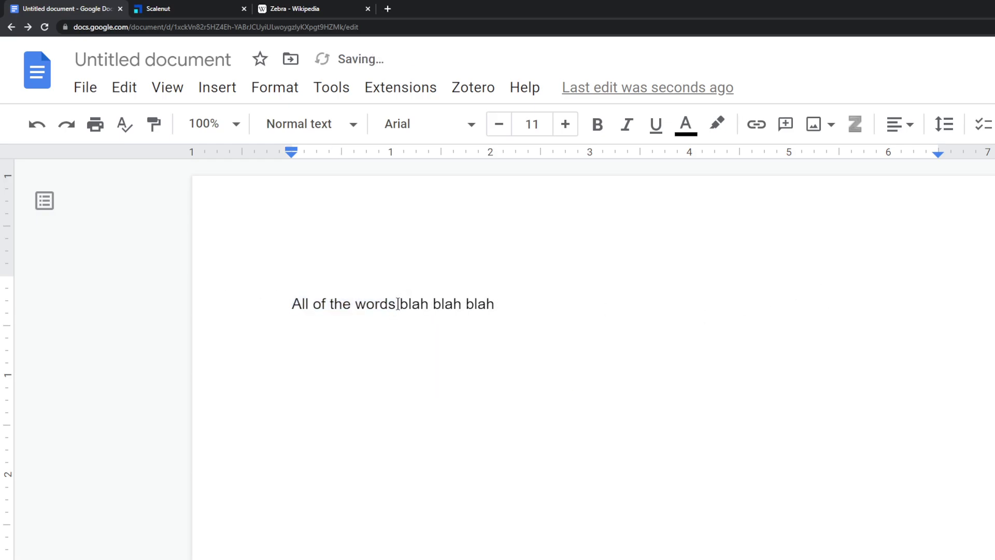
left_click_drag(508, 303, 293, 301)
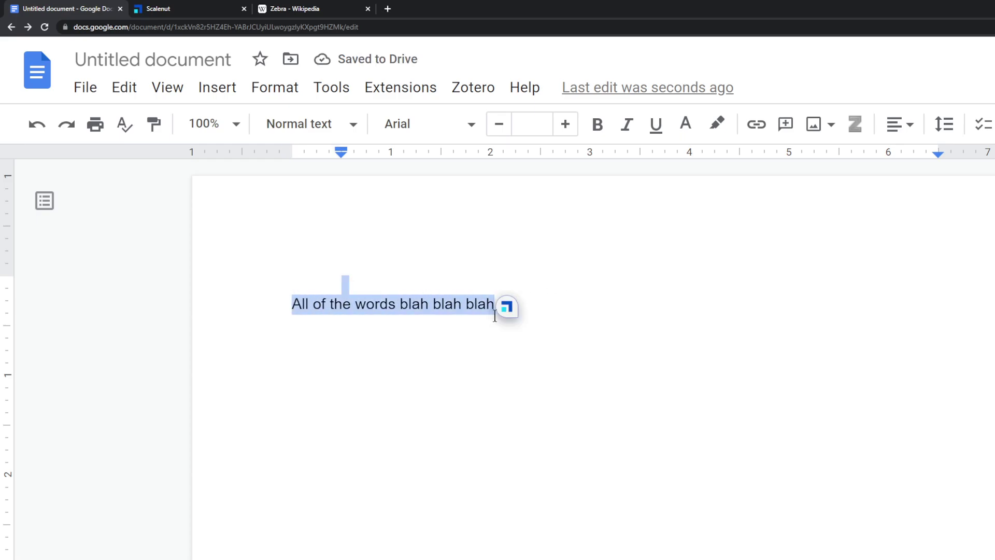
left_click(505, 307)
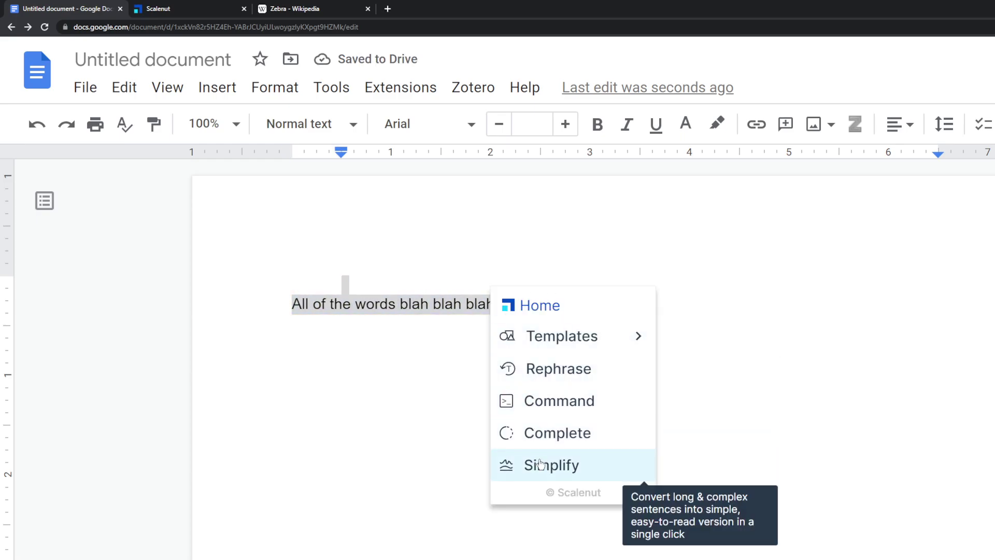
left_click(542, 432)
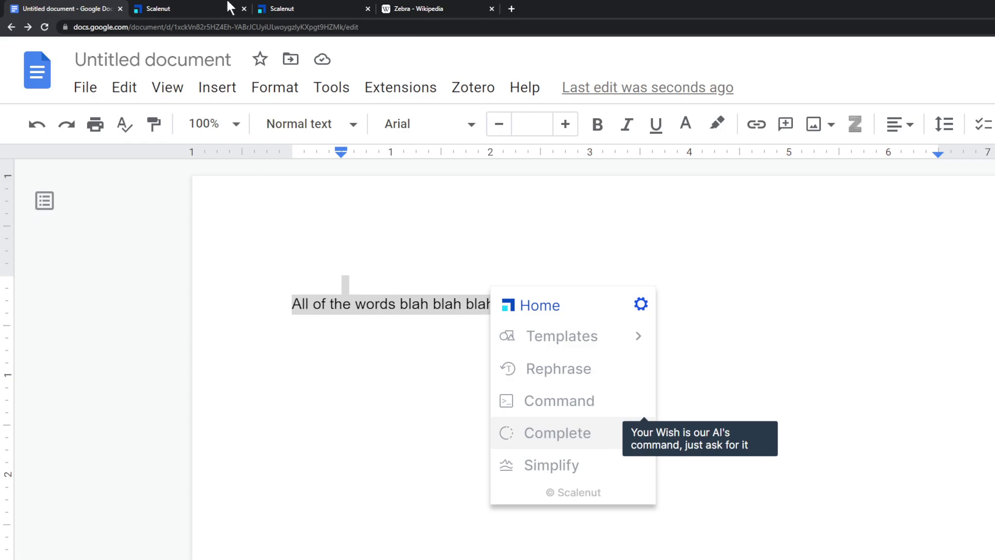
scroll(278, 252, "down", 8)
scroll(277, 311, "up", 7)
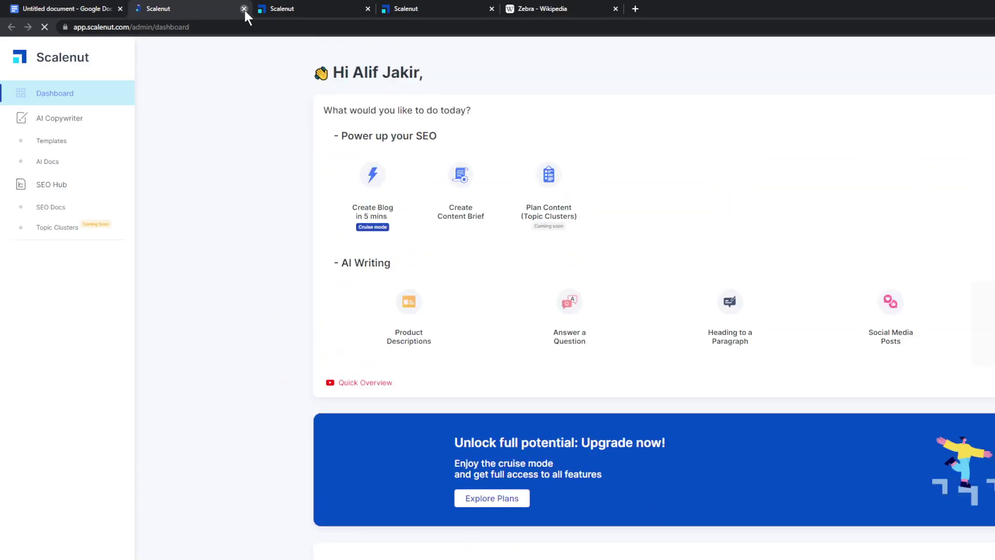
Create an SEO Assistant doc for the keyword 'Artificial Intelligence'.
left_click(244, 9)
left_click(223, 8)
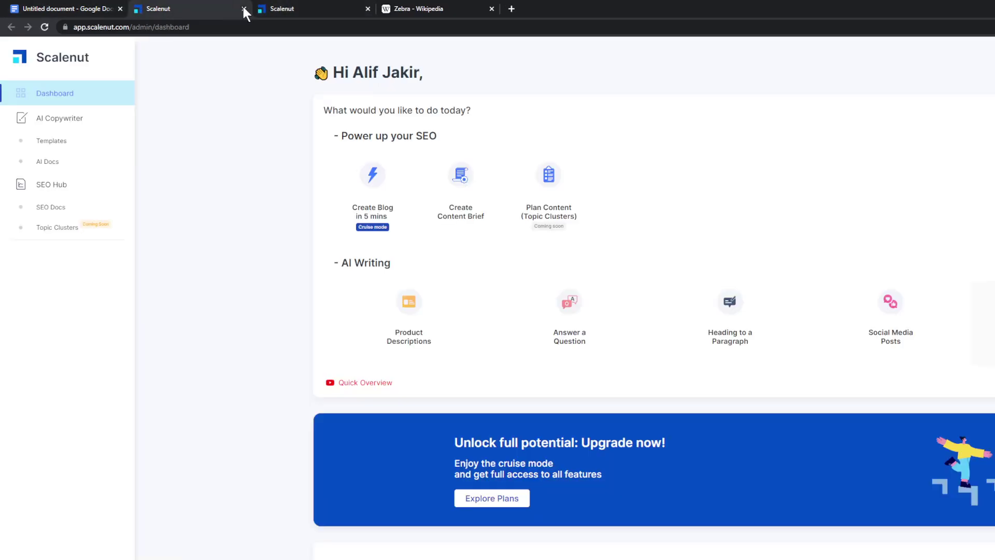
left_click(93, 185)
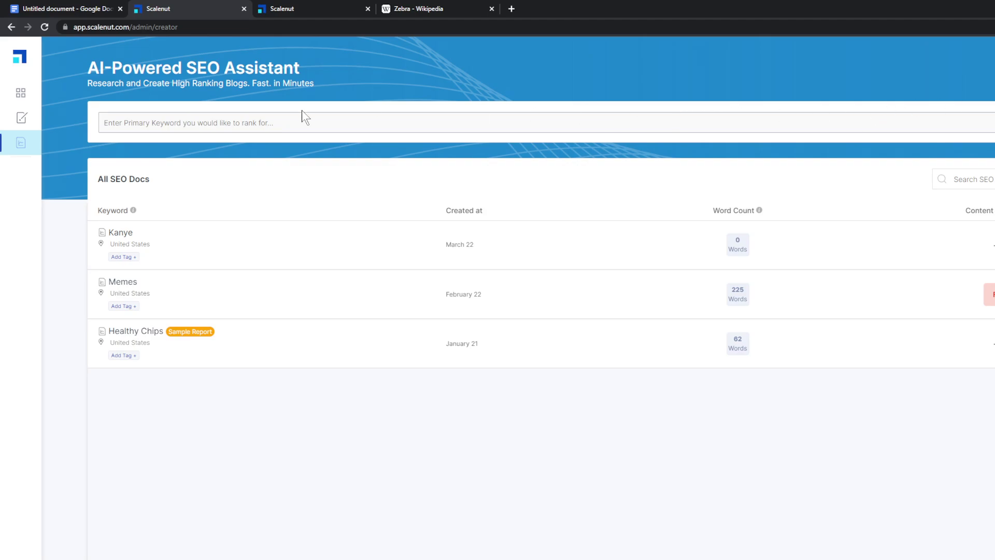
left_click(295, 122)
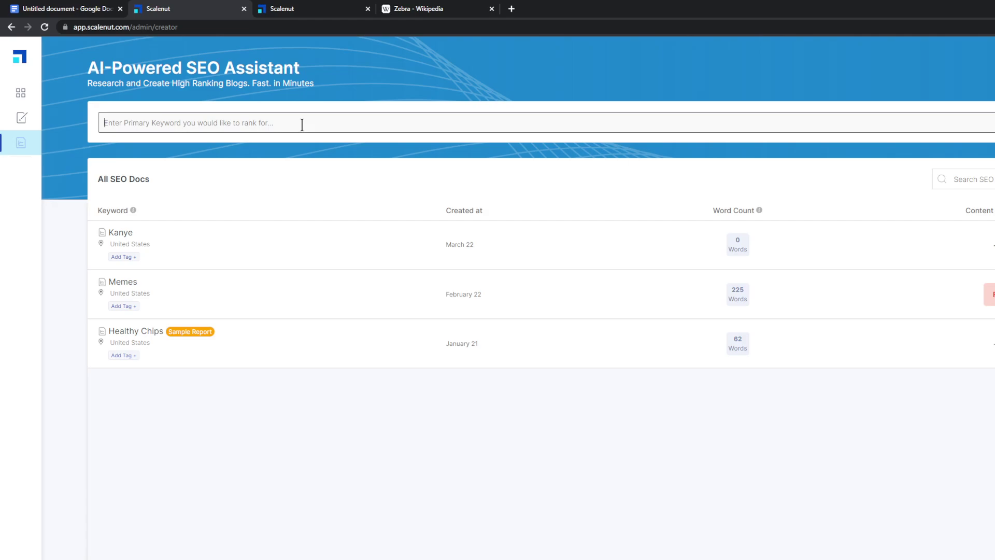
type("Artificial I")
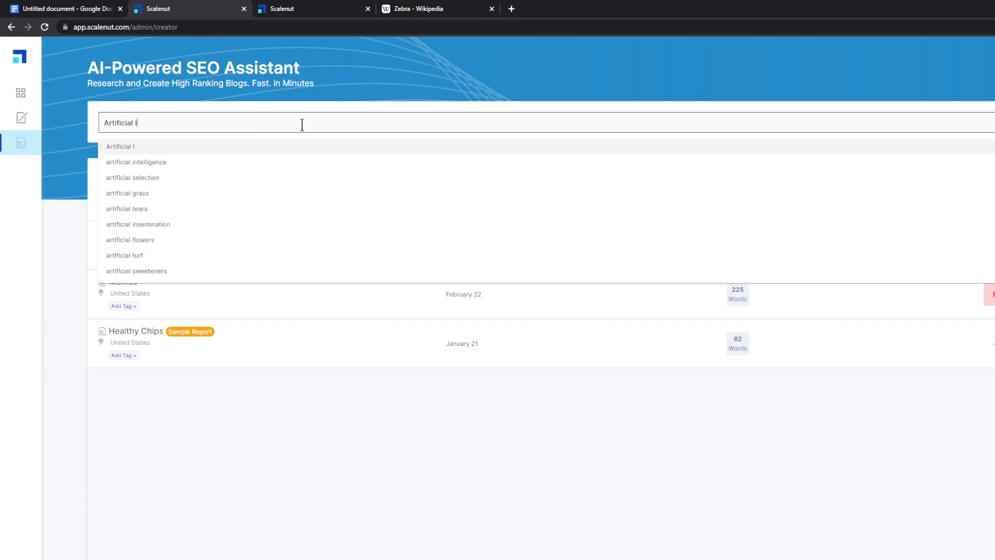
type("ntelligence")
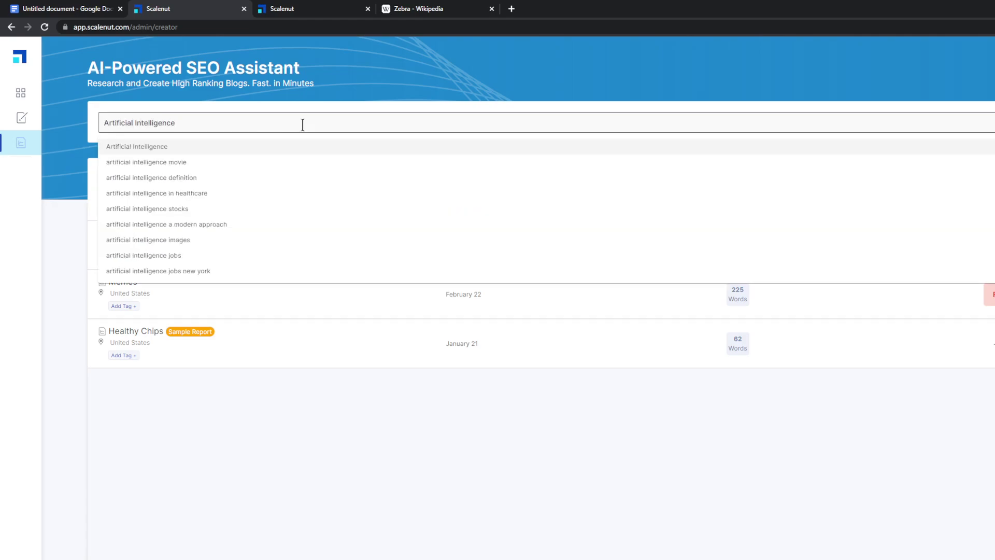
key("Return")
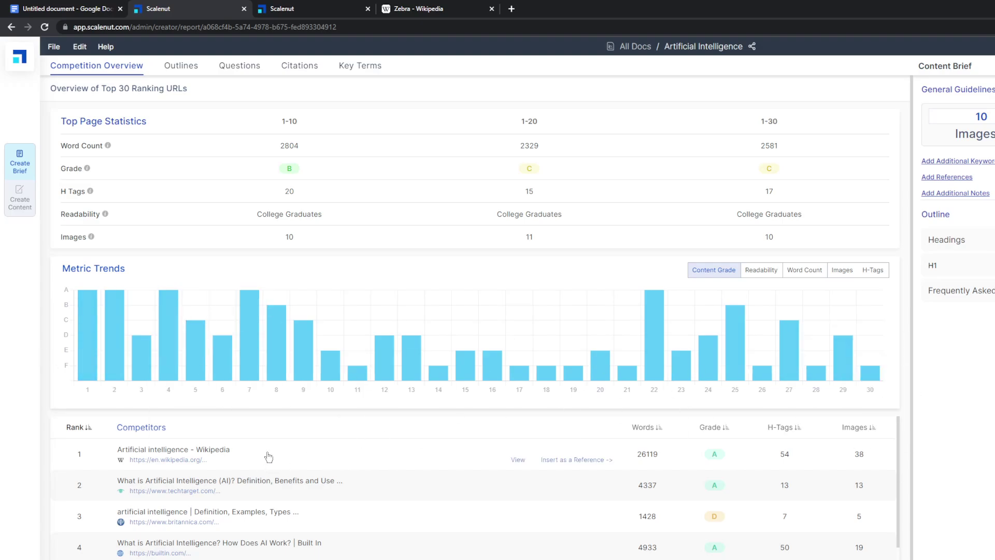
scroll(131, 516, "down", 5)
scroll(131, 517, "up", 5)
scroll(88, 455, "down", 7)
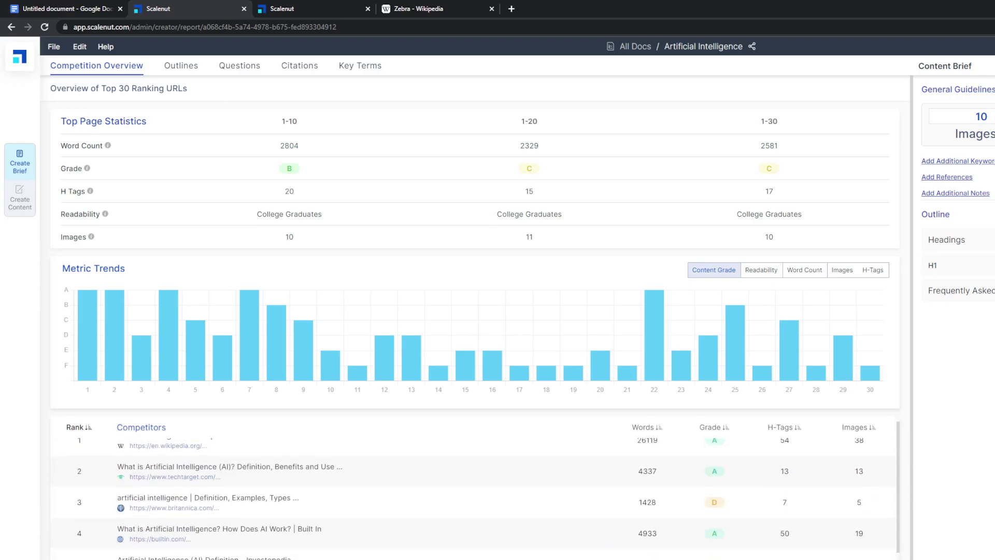
scroll(99, 529, "up", 7)
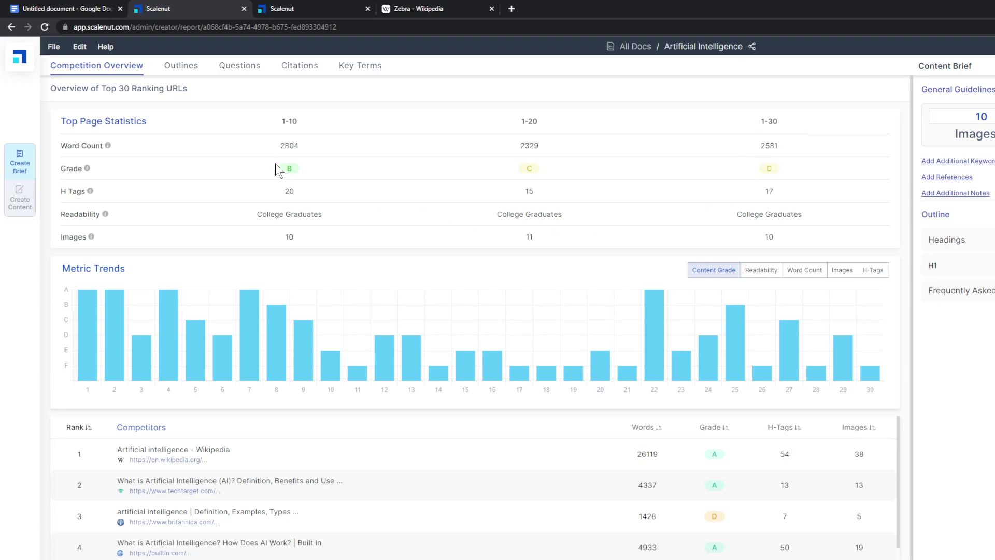
mouse_move(88, 169)
mouse_move(90, 194)
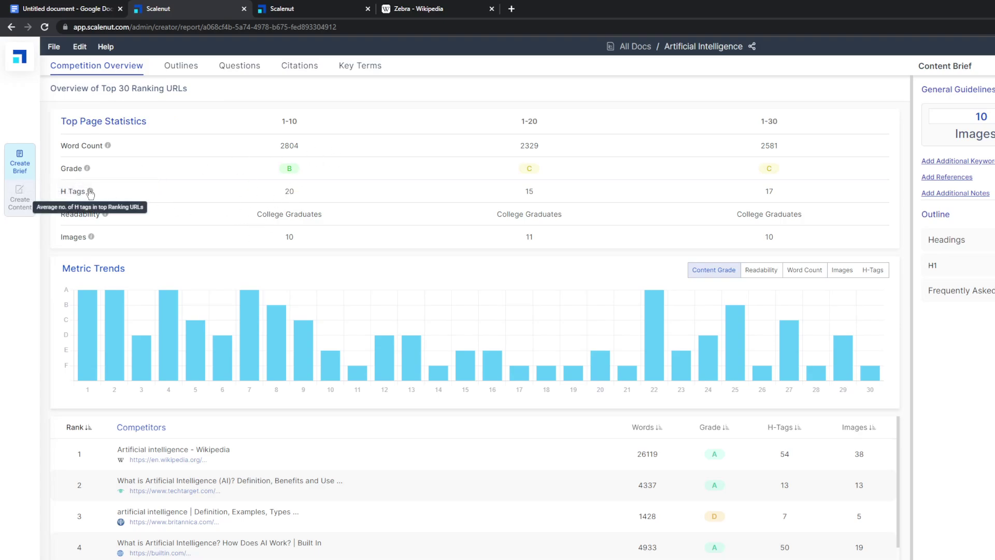
mouse_move(106, 215)
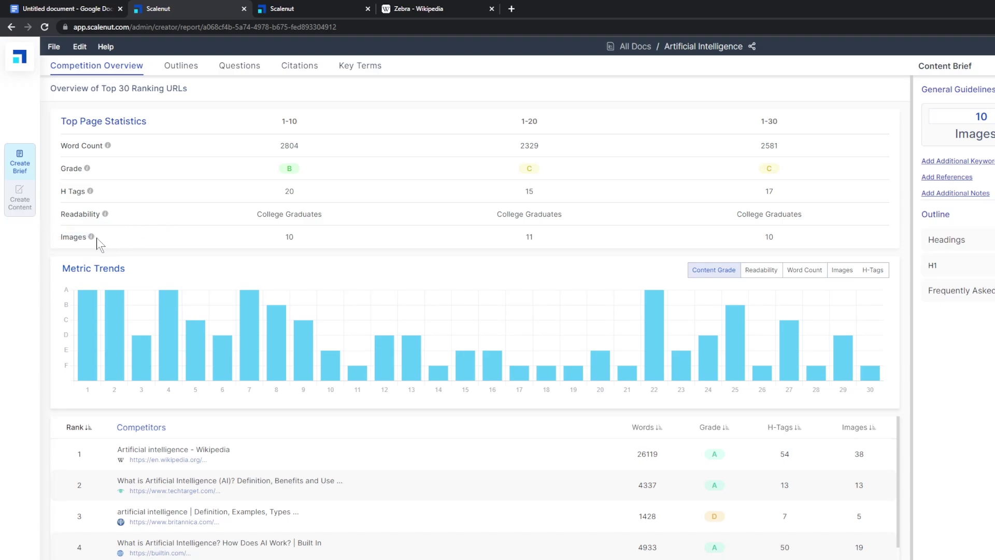
mouse_move(93, 240)
left_click(749, 271)
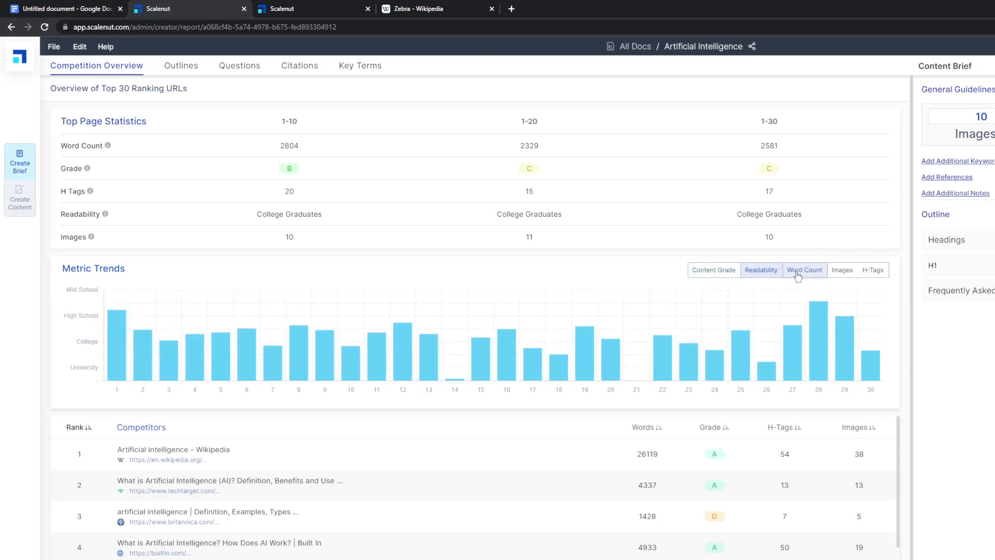
left_click(793, 270)
left_click(837, 270)
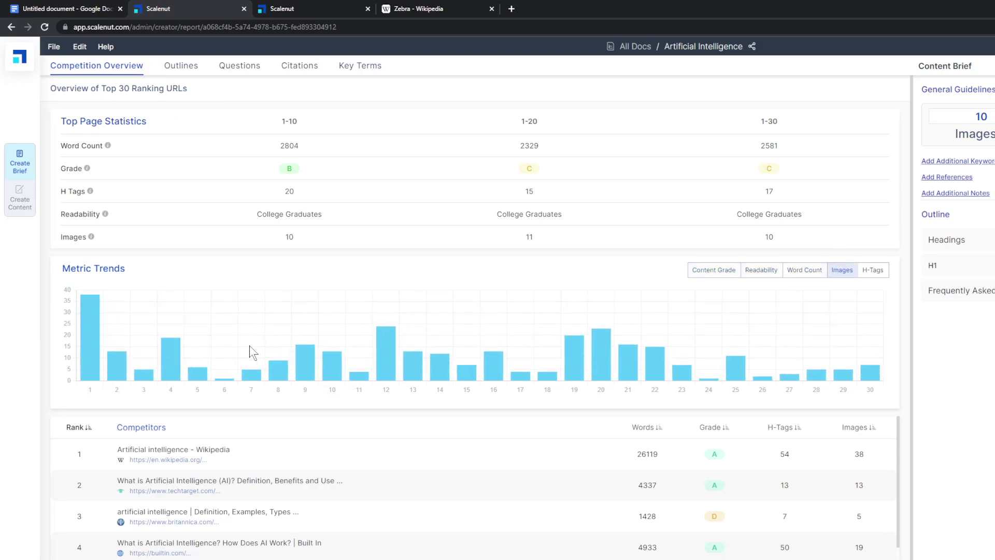
scroll(363, 497, "down", 10)
scroll(377, 532, "up", 10)
left_click(872, 270)
left_click(715, 269)
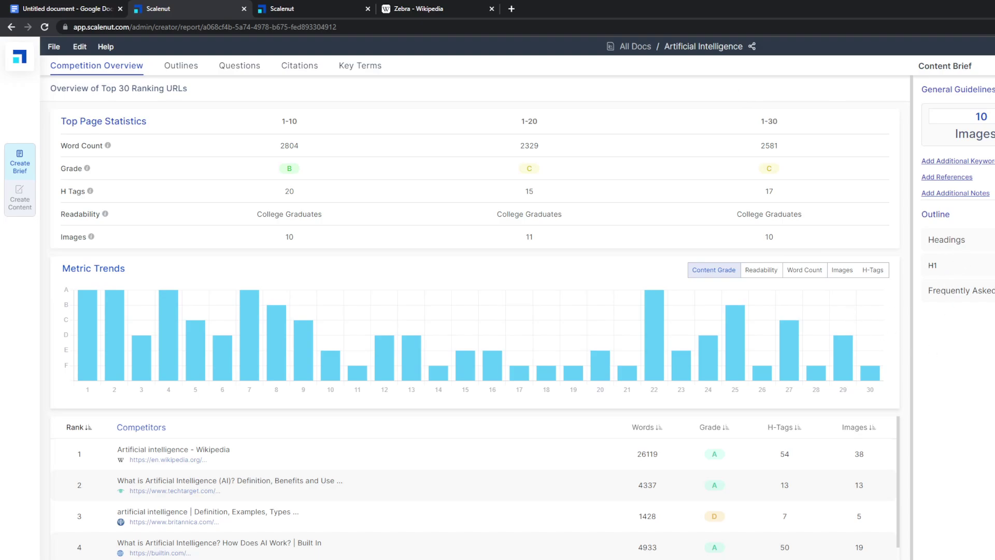
Add competitor headings From expert systems to machine learning, Planning and Natural language processing to the outline.
left_click(168, 67)
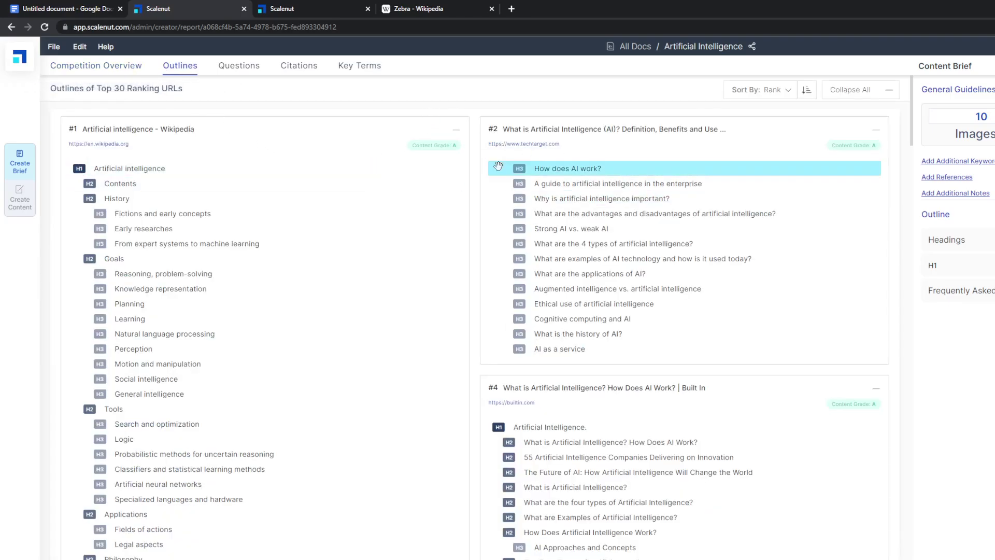
scroll(229, 264, "down", 12)
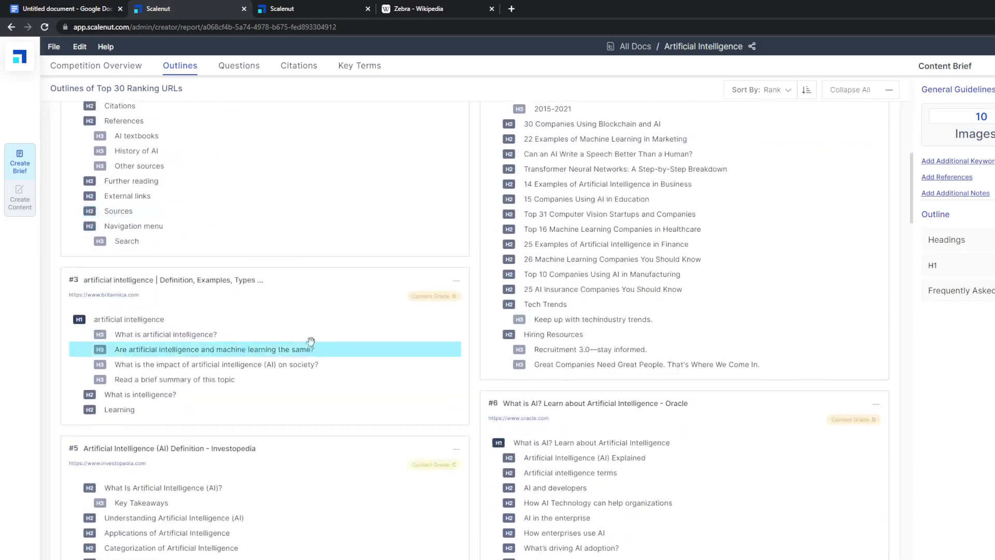
scroll(380, 297, "up", 12)
scroll(539, 457, "down", 7)
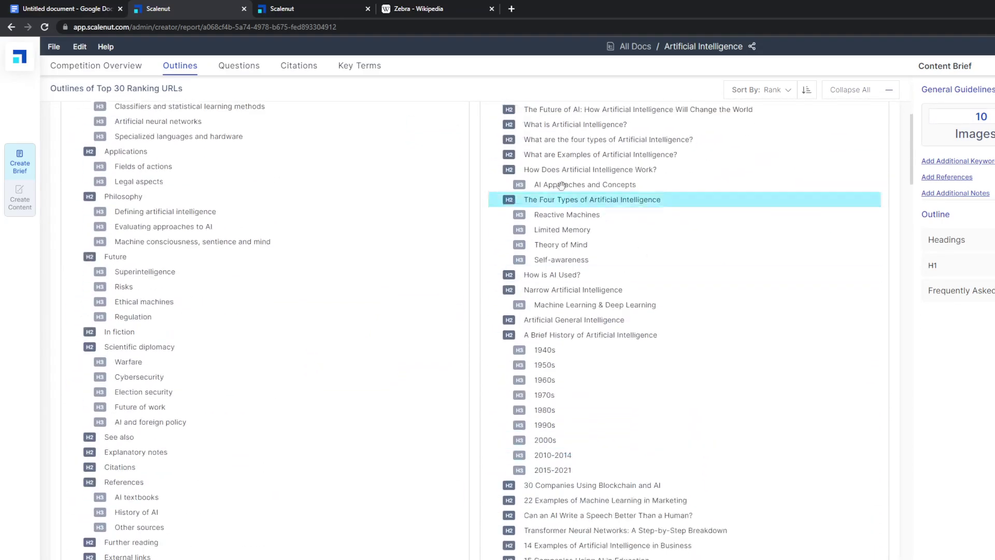
scroll(749, 407, "down", 8)
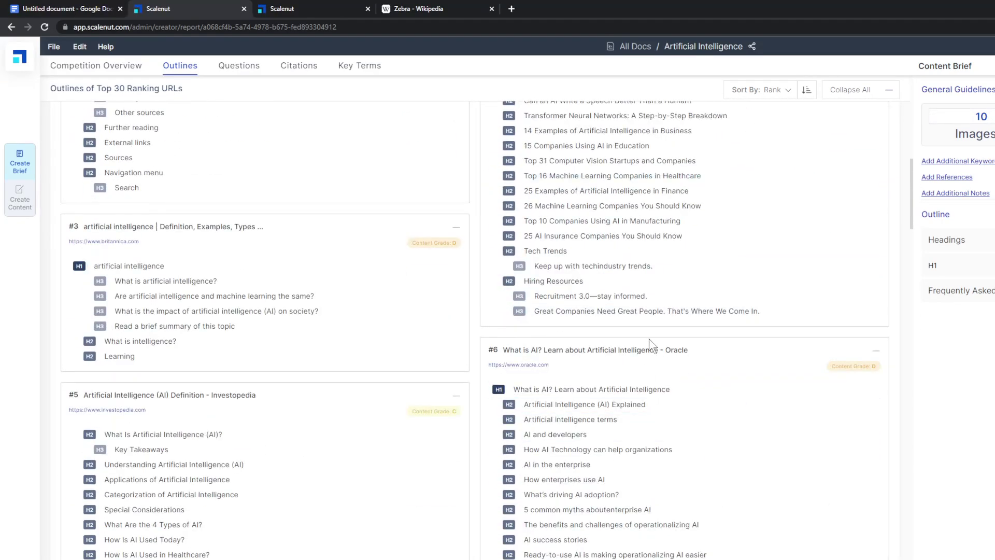
scroll(649, 338, "up", 15)
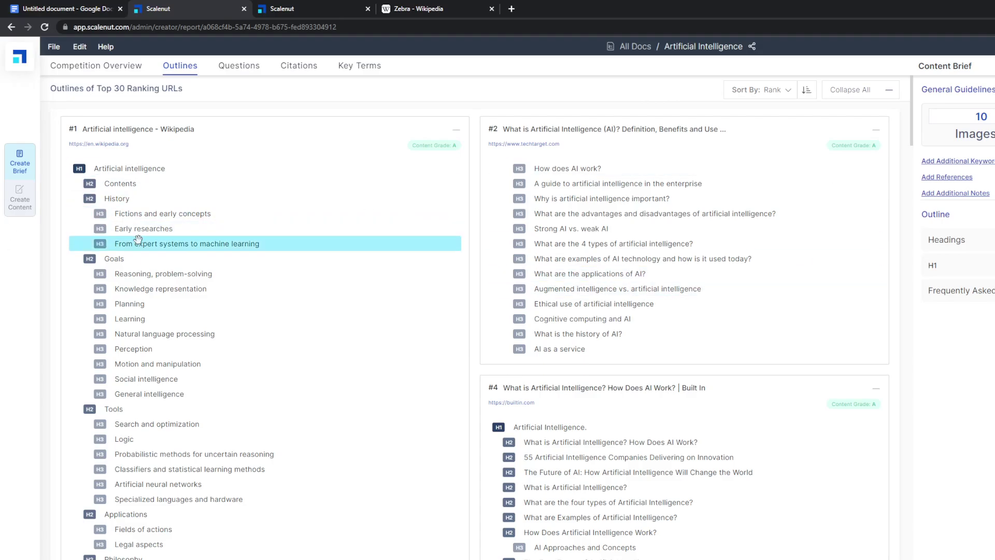
left_click(438, 246)
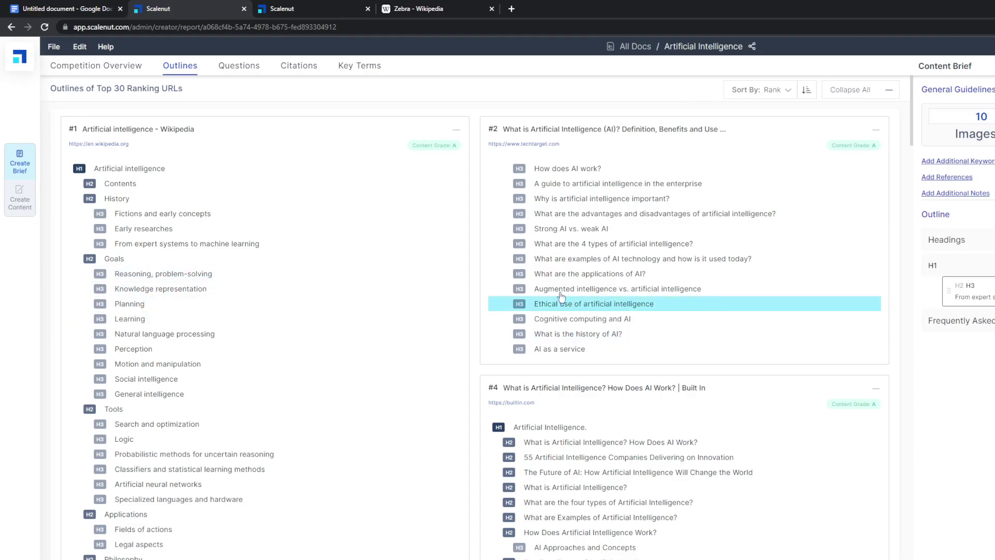
left_click(151, 303)
left_click(157, 334)
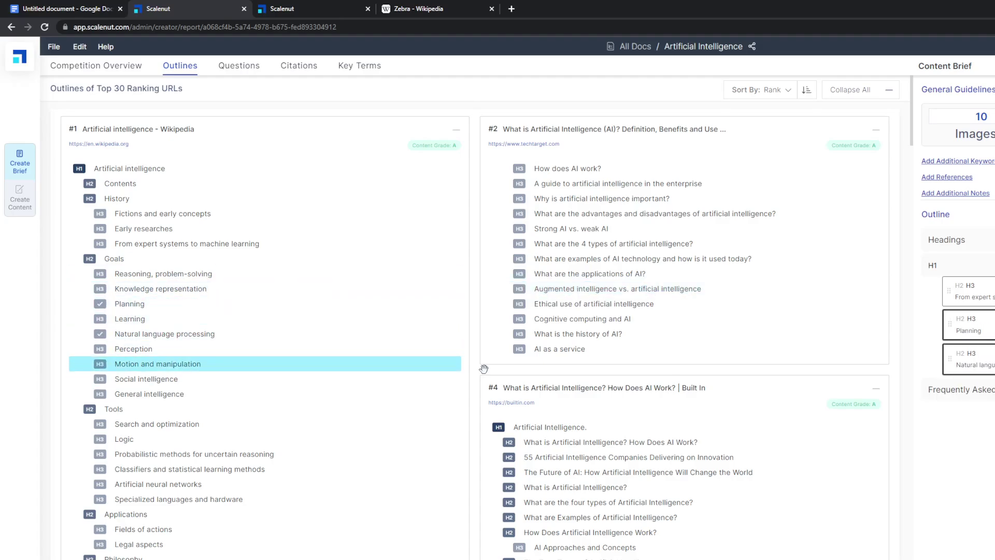
Add What are the applications of AI?, Cognitive computing and AI, Machine Learning & Deep Learning, and 1990s, then open the draft.
left_click(674, 274)
left_click(673, 319)
scroll(645, 451, "down", 5)
left_click(640, 356)
left_click(640, 477)
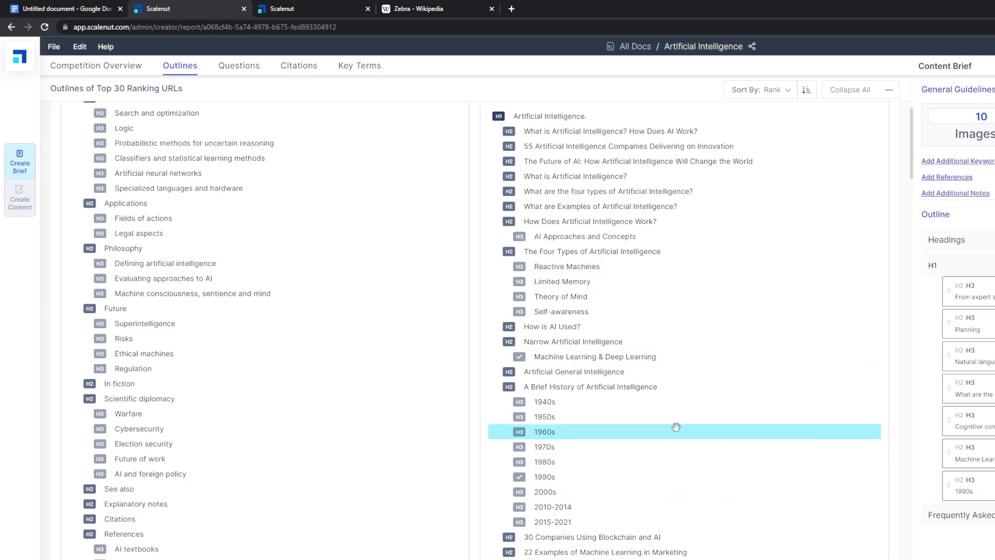
scroll(676, 427, "down", 5)
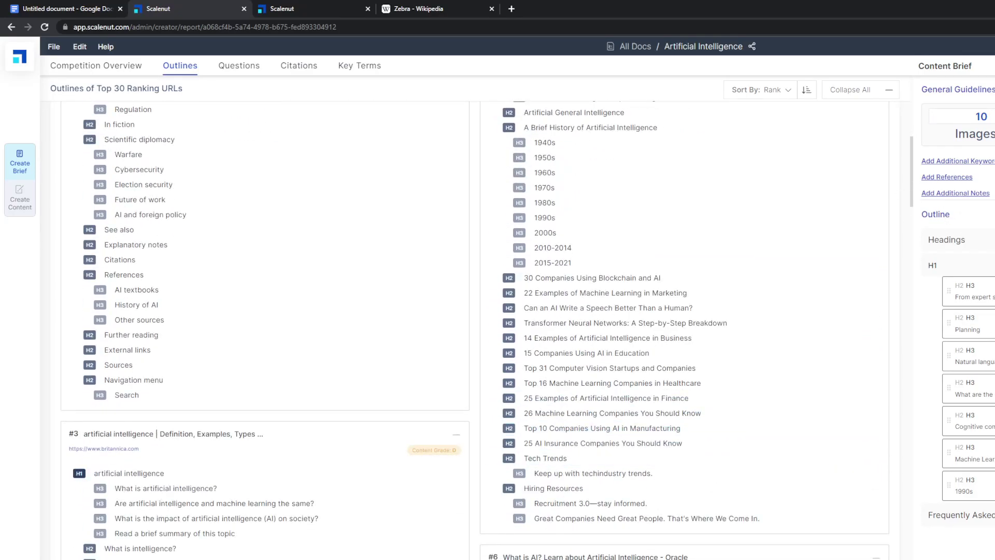
left_click(19, 197)
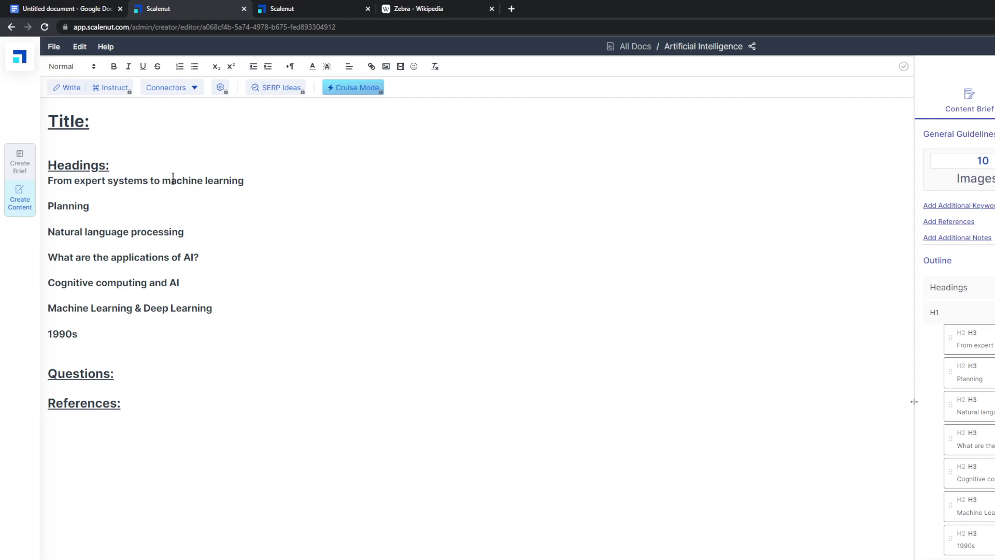
Try having AI write content for the first heading, then dismiss the Monthly Quota Exhausted notice.
left_click(262, 184)
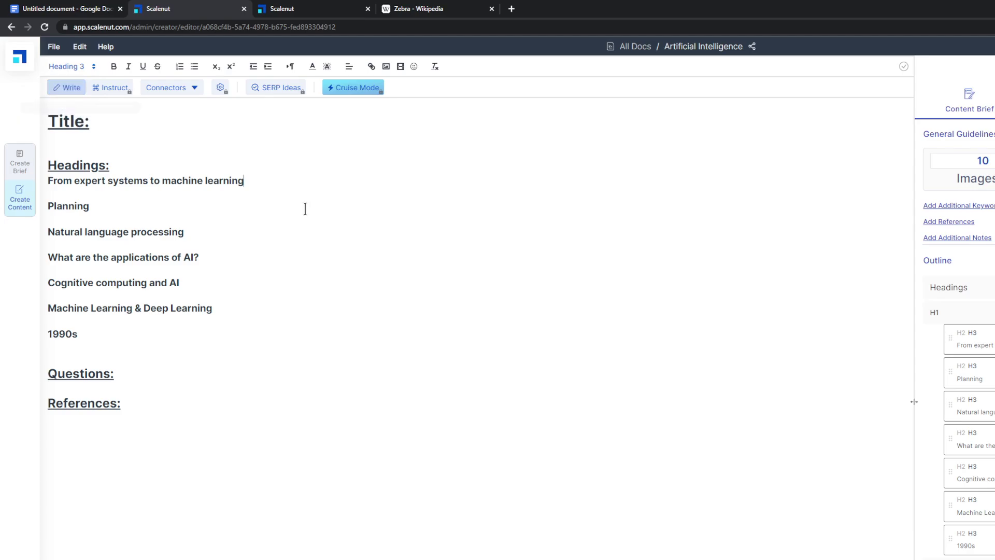
left_click(68, 87)
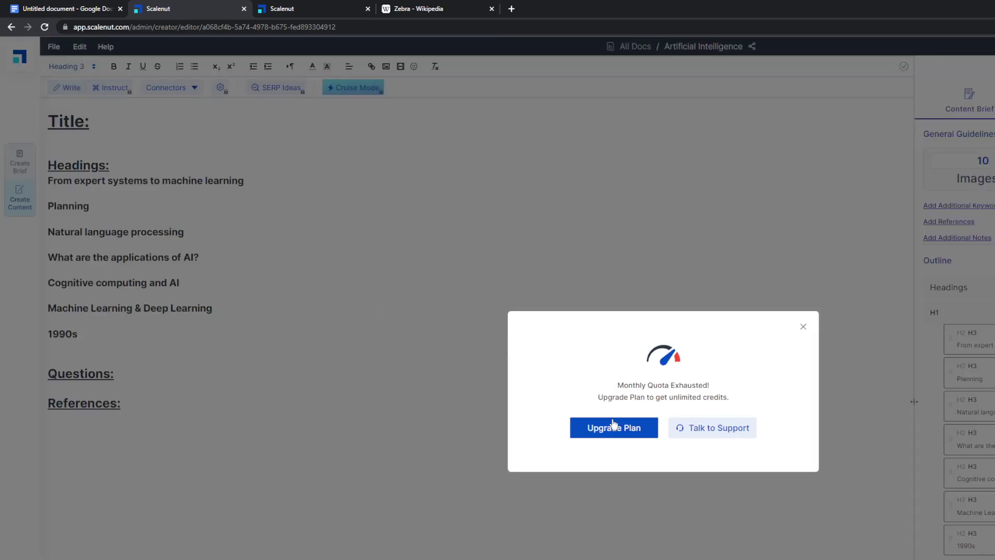
left_click(804, 327)
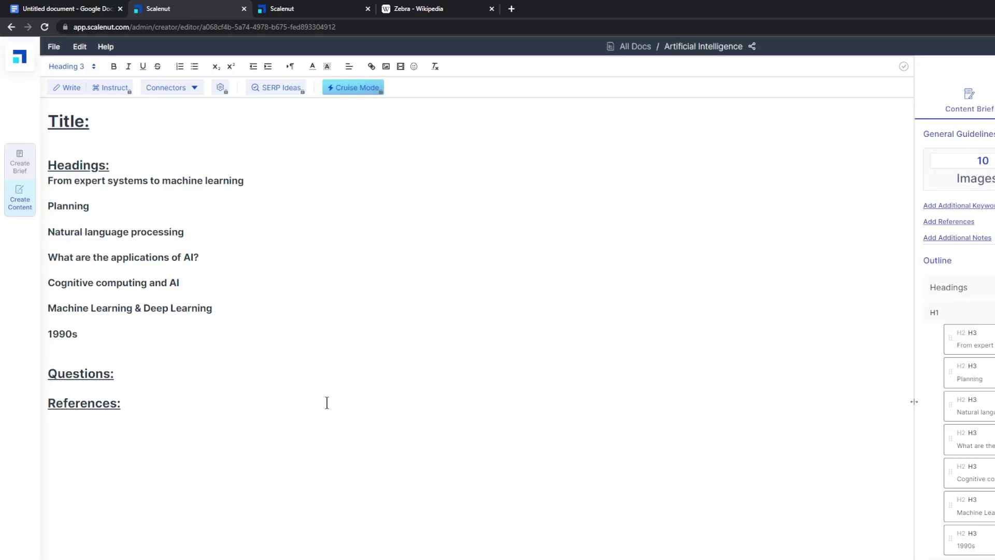
Select the draft's block of headings, deselect it, and switch to the Untitled Google Docs tab.
left_click_drag(142, 338, 71, 166)
left_click(356, 187)
left_click(46, 9)
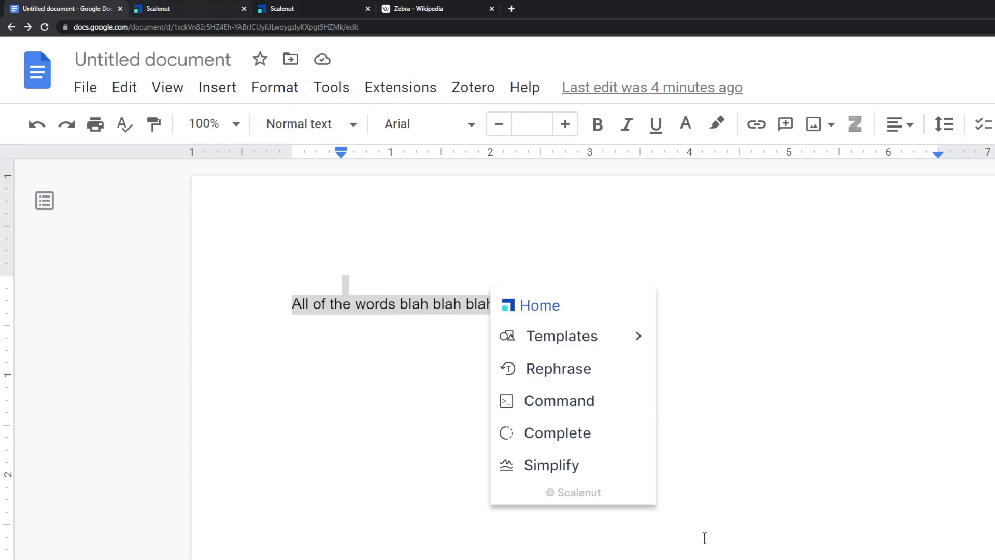
Return to the Scalenut Artificial Intelligence editor and scroll through its seven-heading outline.
left_click(214, 8)
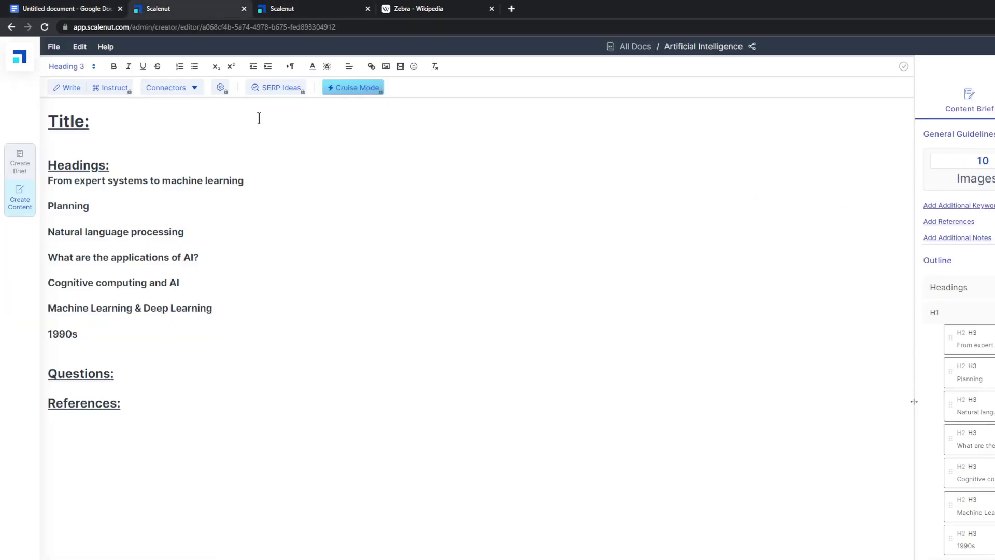
left_click_drag(153, 27, 73, 27)
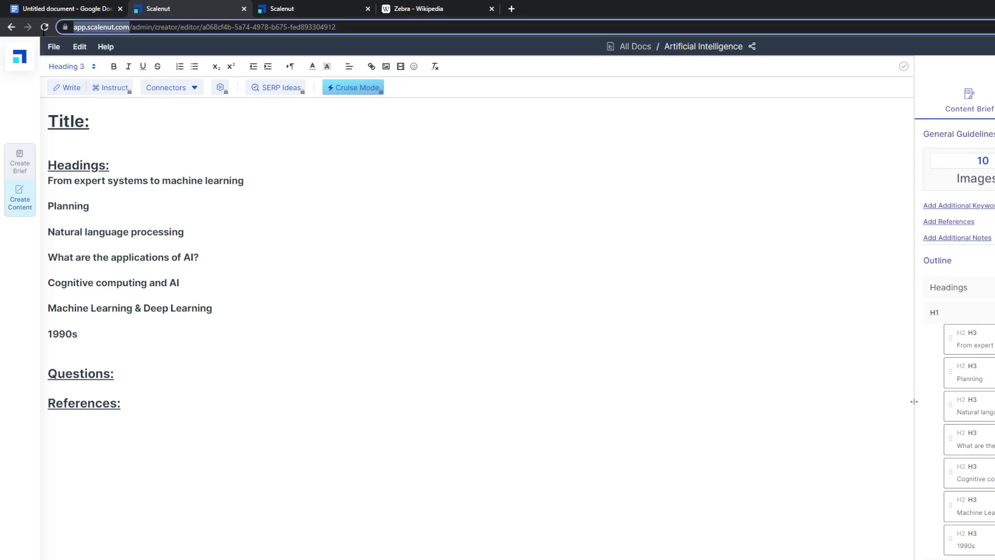
left_click(317, 252)
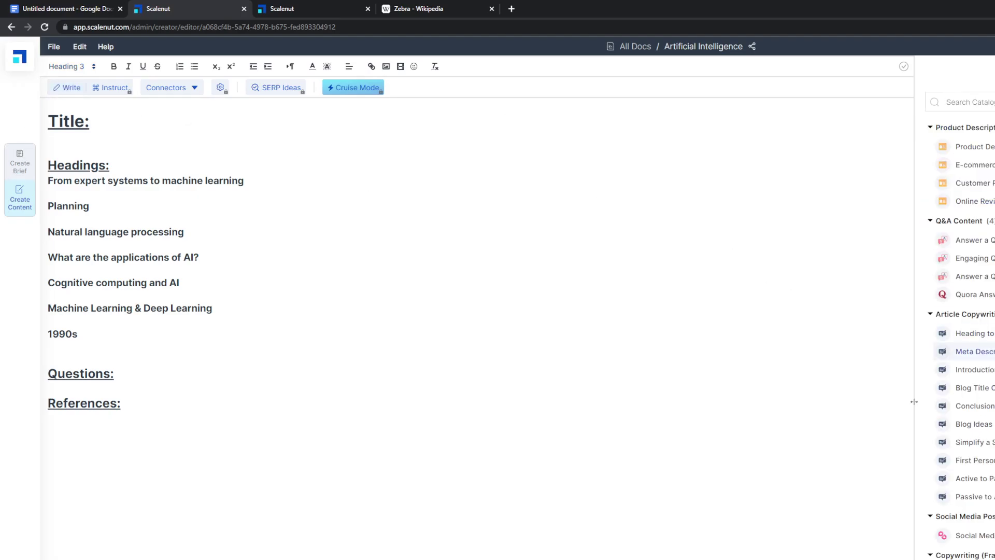
scroll(914, 401, "down", 6)
scroll(913, 401, "up", 4)
scroll(913, 402, "up", 2)
scroll(914, 401, "down", 5)
scroll(913, 401, "up", 5)
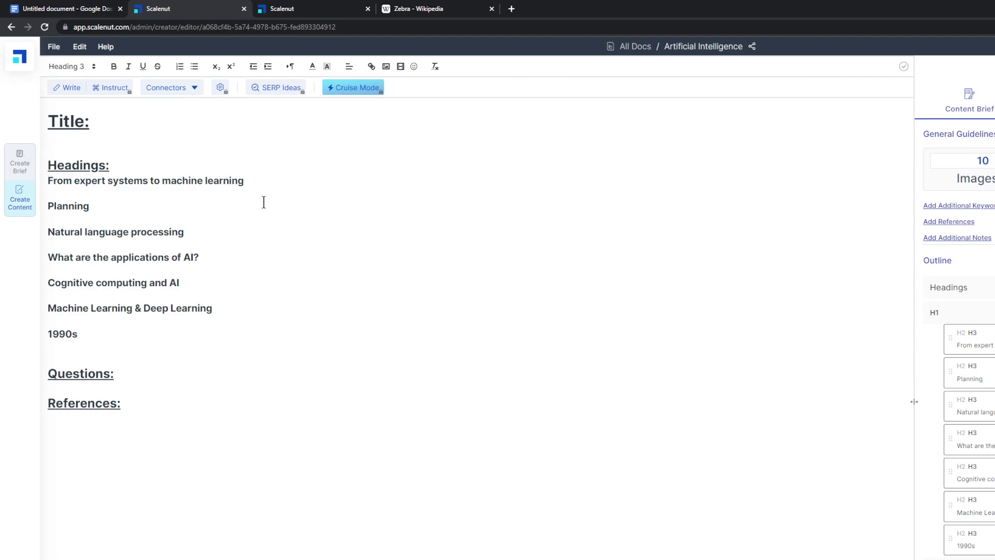
left_click(19, 165)
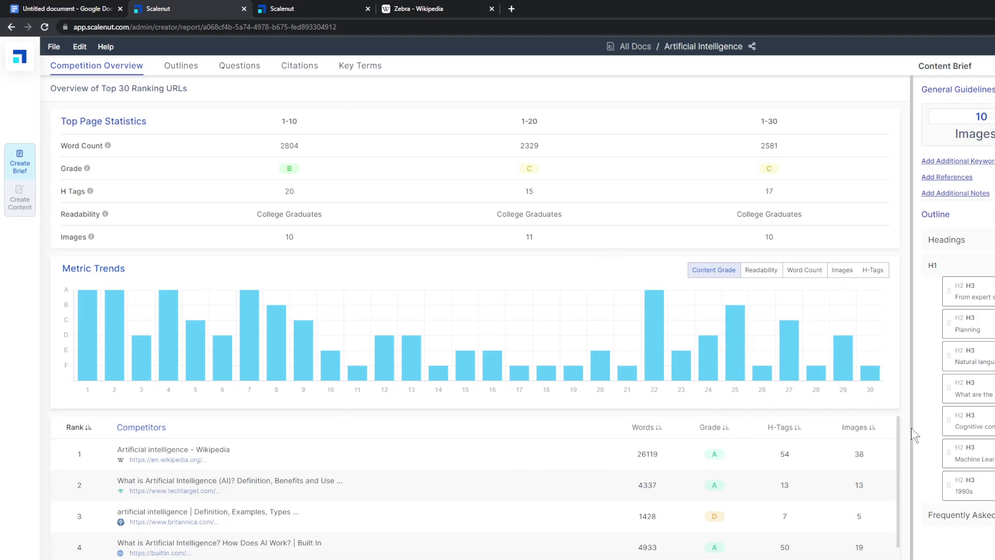
left_click_drag(910, 428, 908, 403)
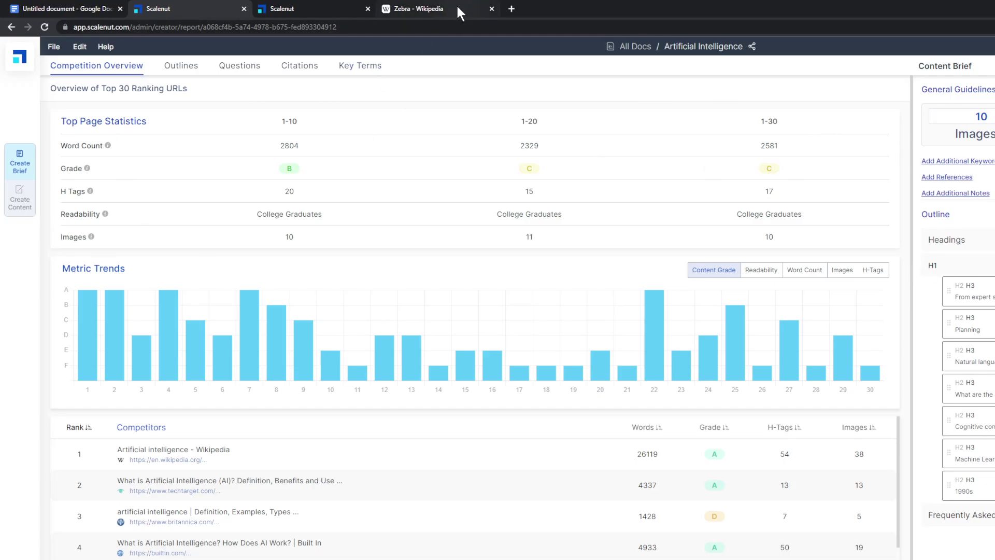
Search 'immersive computing' in a new tab, view image and all results, then return to Scalenut.
left_click(511, 9)
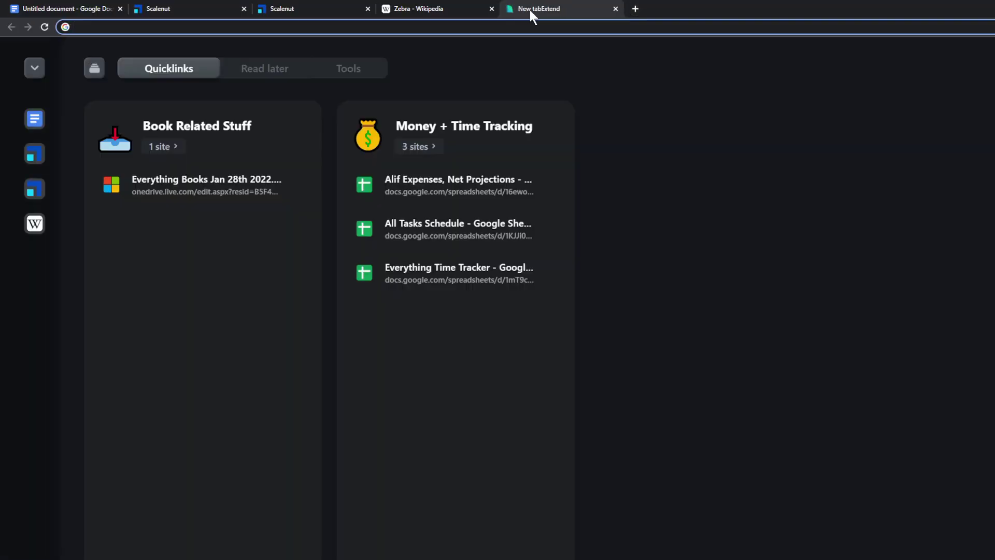
type("immersive computing")
key("Return")
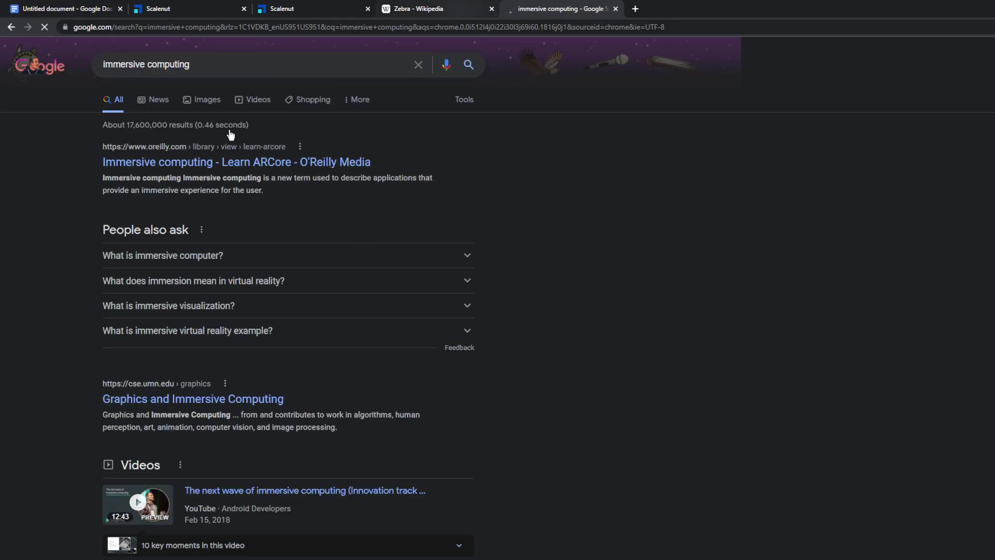
left_click(204, 103)
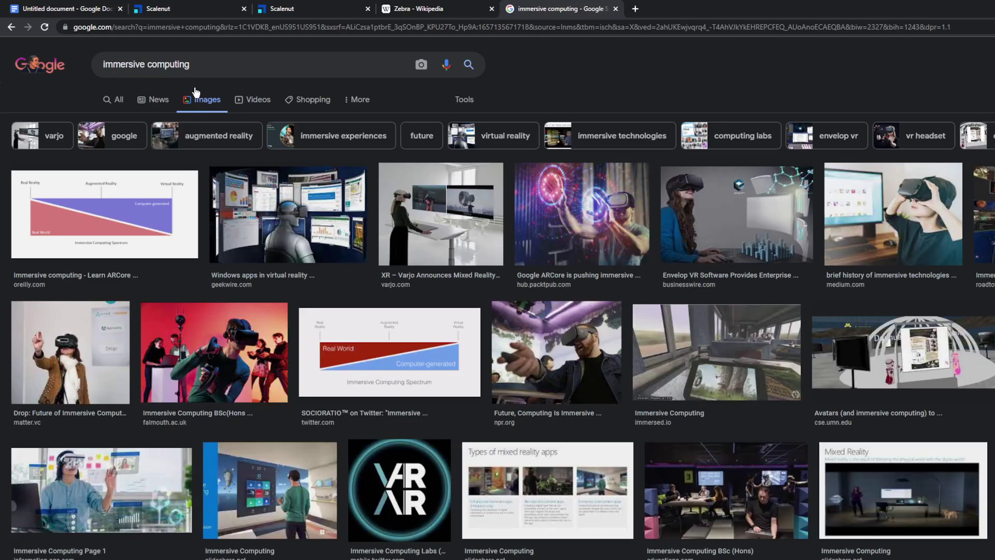
left_click(119, 103)
left_click(200, 7)
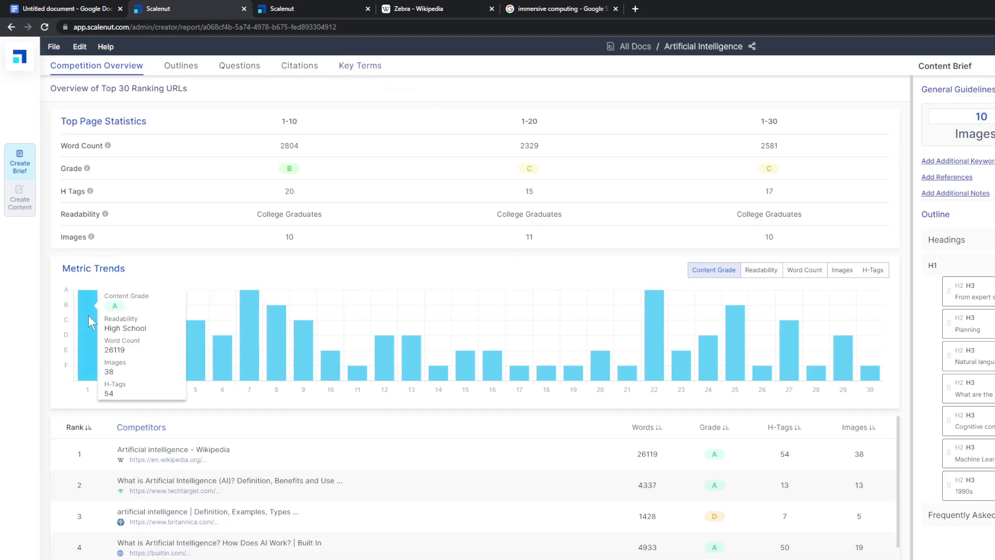
Open the content editor, then go through the SEO docs list to the AI-Powered Templates.
left_click(19, 200)
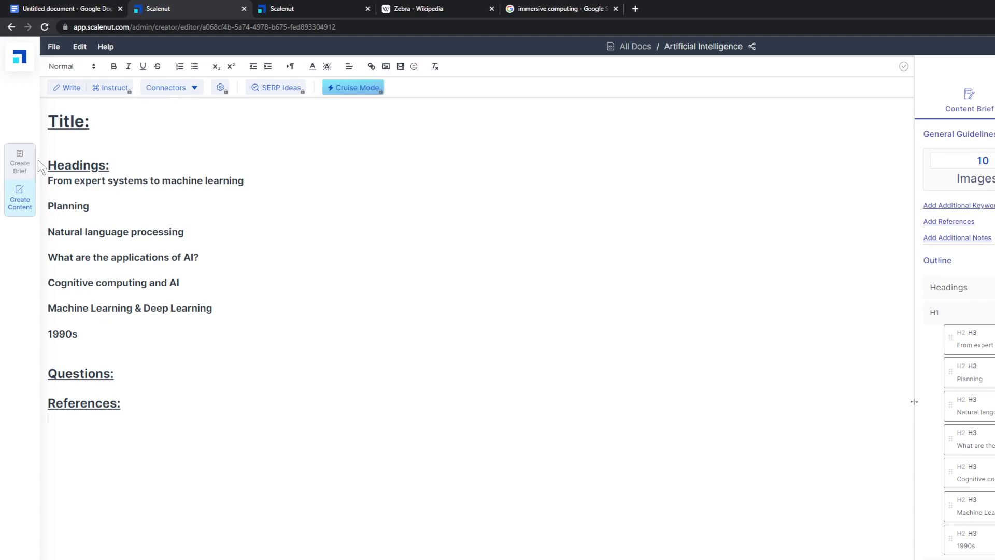
mouse_move(40, 81)
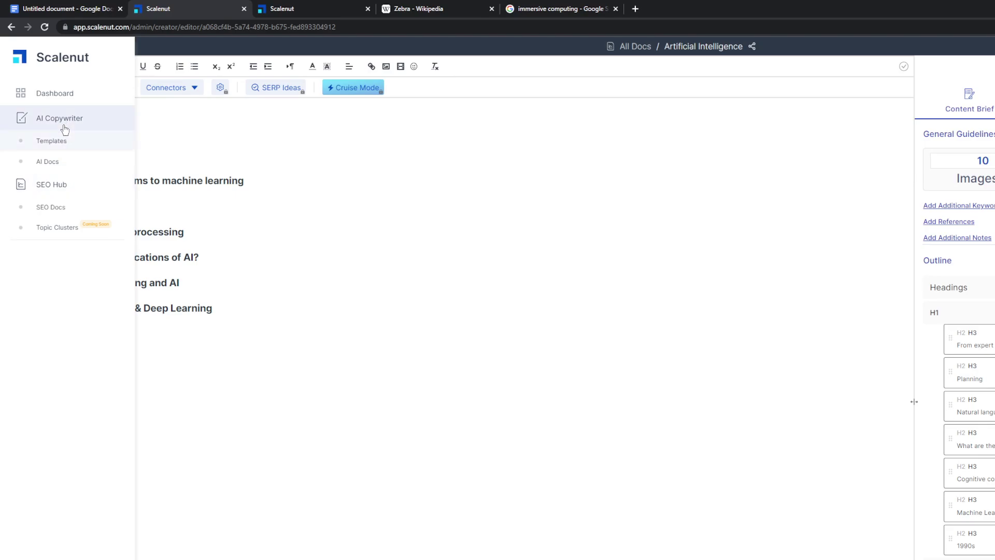
left_click(69, 185)
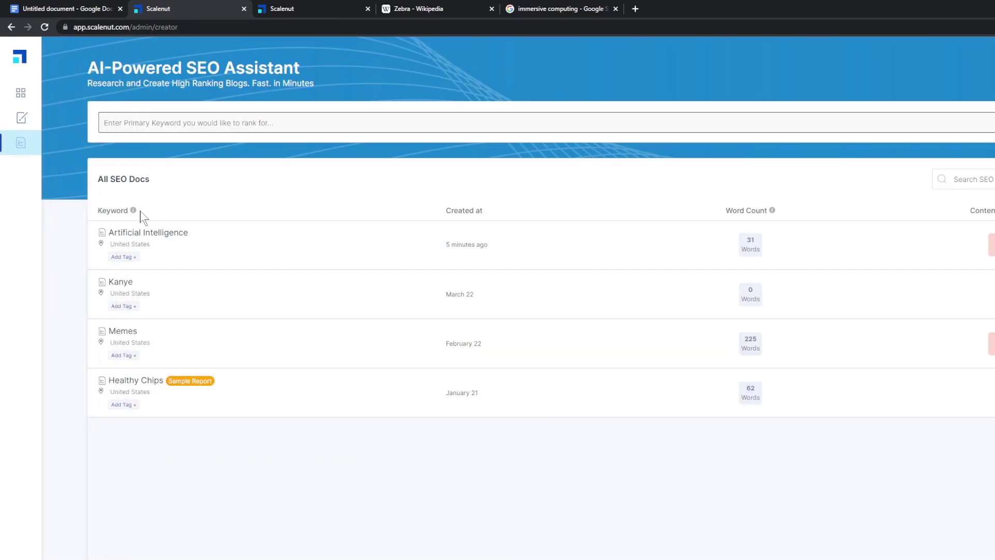
left_click(44, 138)
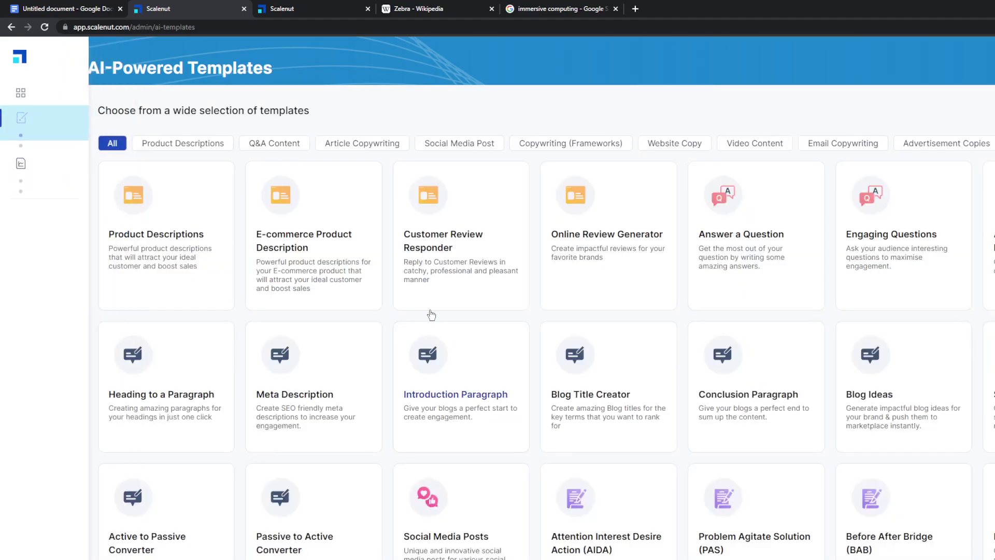
Preview the Product Descriptions and PAS templates, then create a blank Video Script Outline document.
left_click(190, 243)
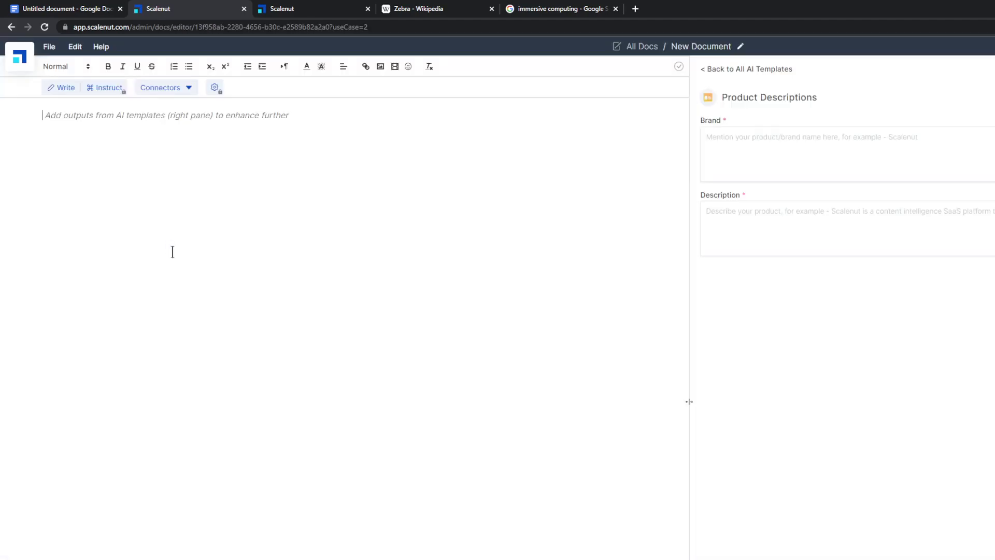
left_click(12, 28)
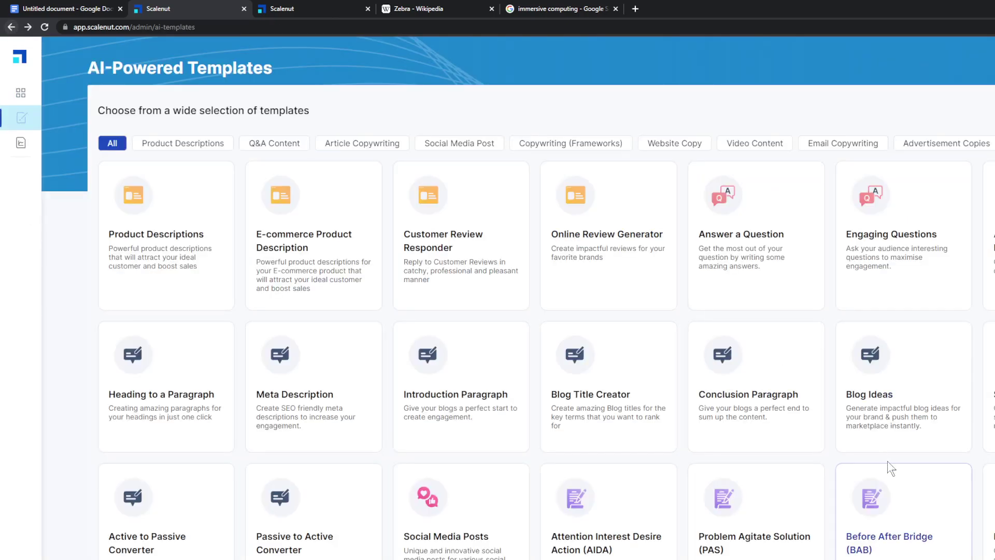
scroll(888, 466, "down", 1)
left_click(764, 460)
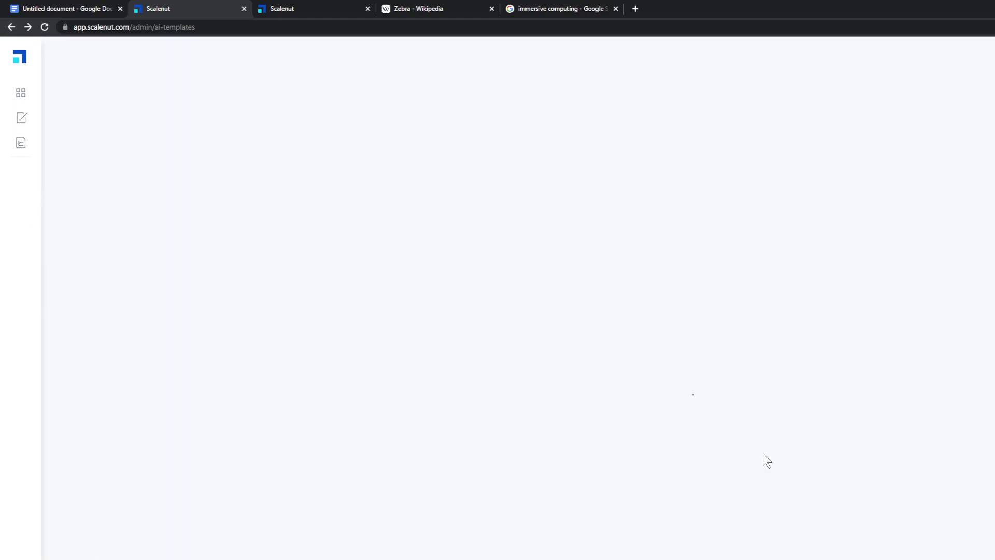
left_click(11, 29)
scroll(753, 527, "down", 3)
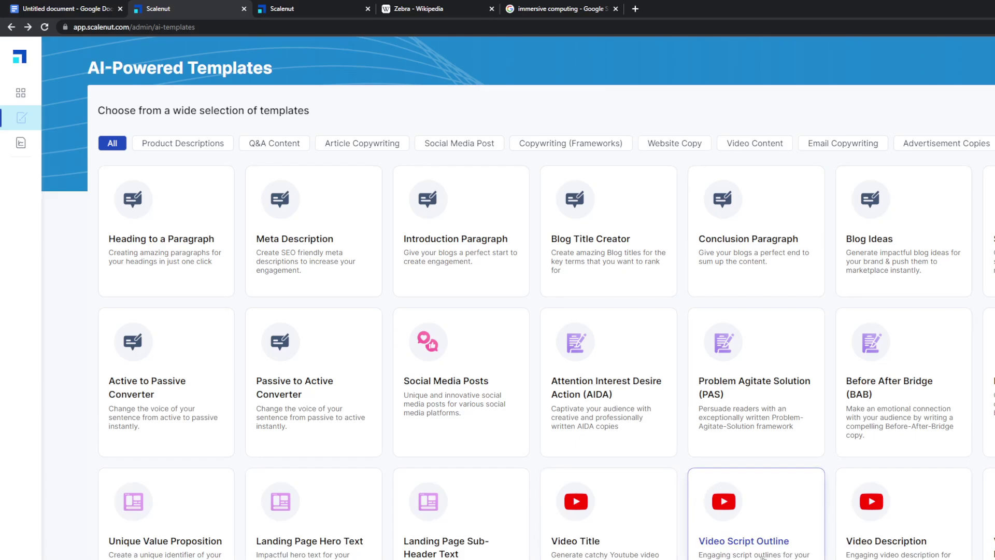
left_click(764, 539)
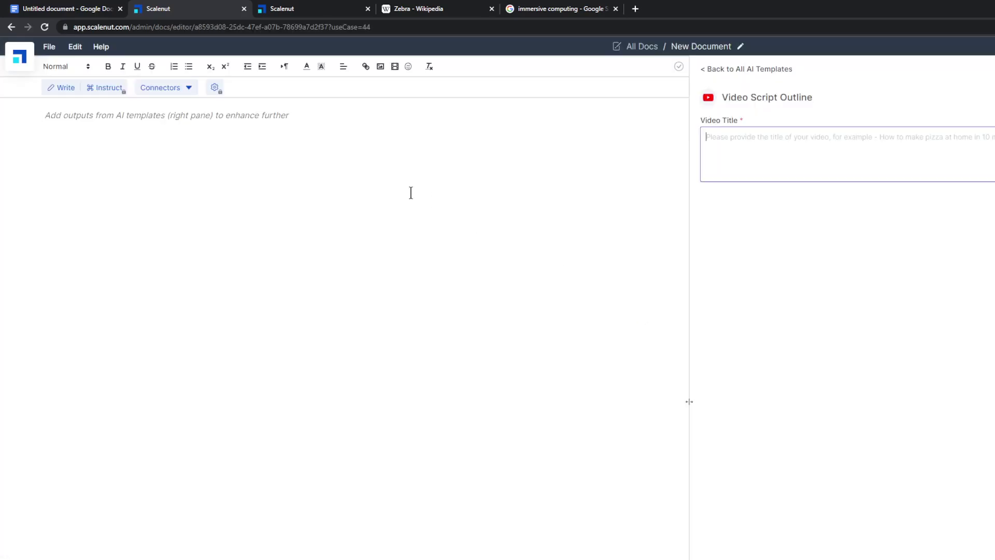
left_click(294, 124)
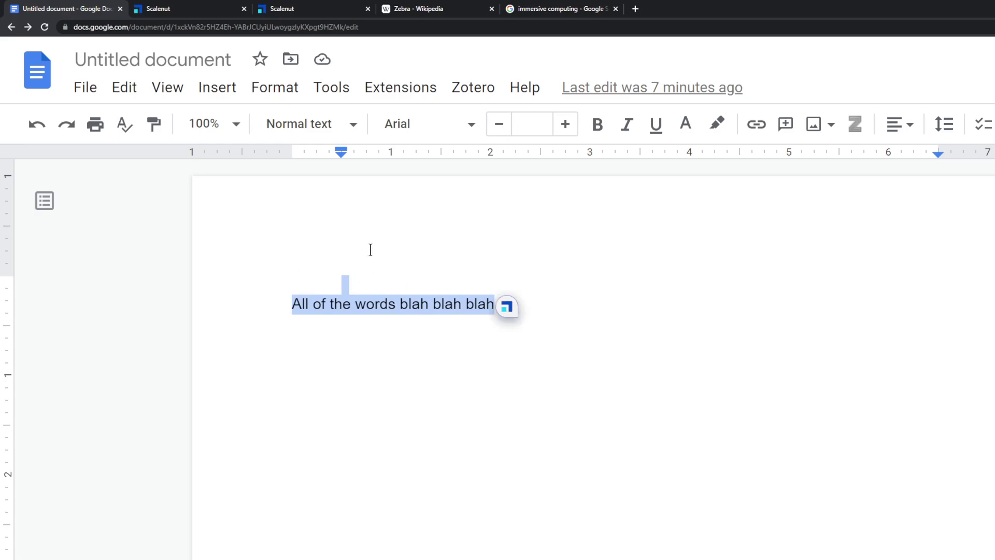
Open the Scalenut Dashboard and scroll down to its Getting Started checklist, three of five done.
left_click(213, 8)
mouse_move(55, 110)
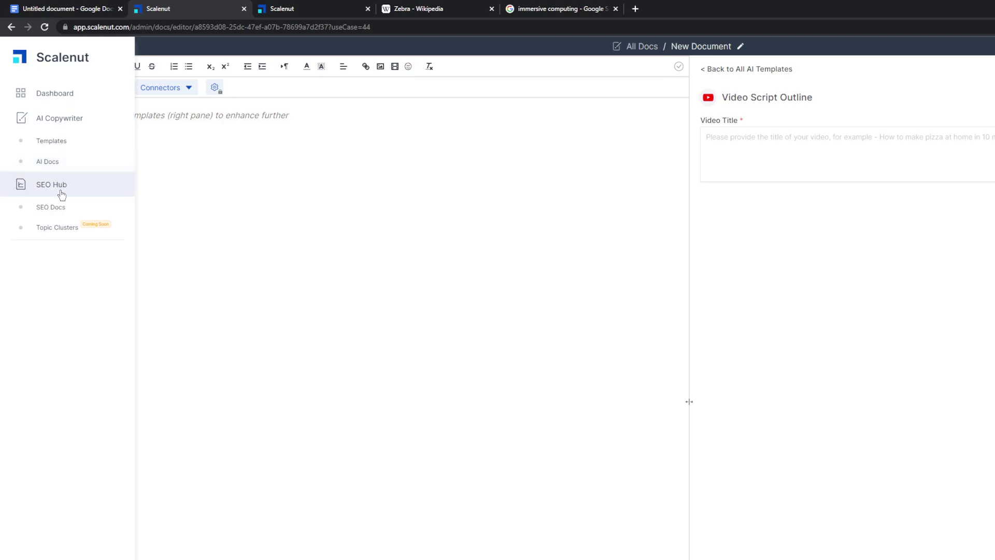
left_click(80, 95)
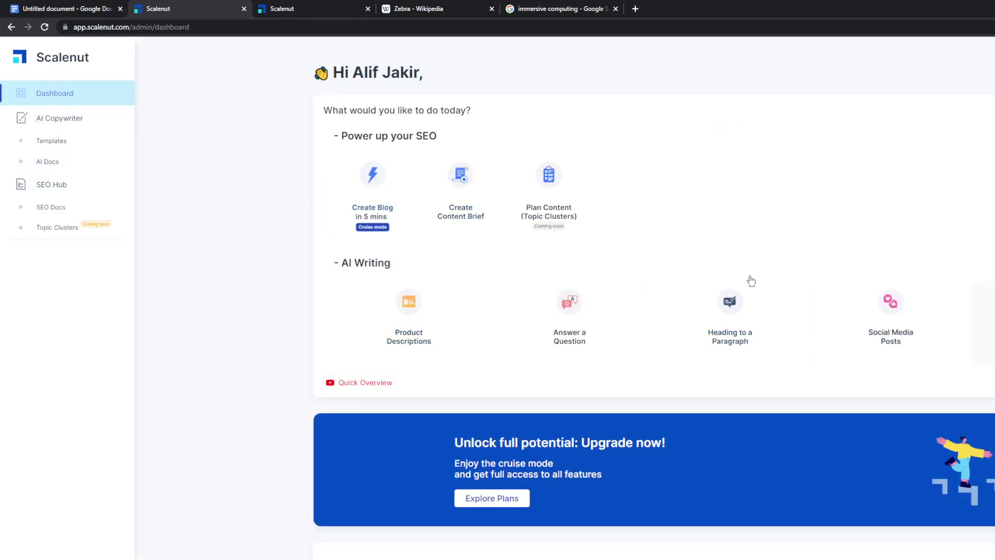
scroll(715, 511, "down", 3)
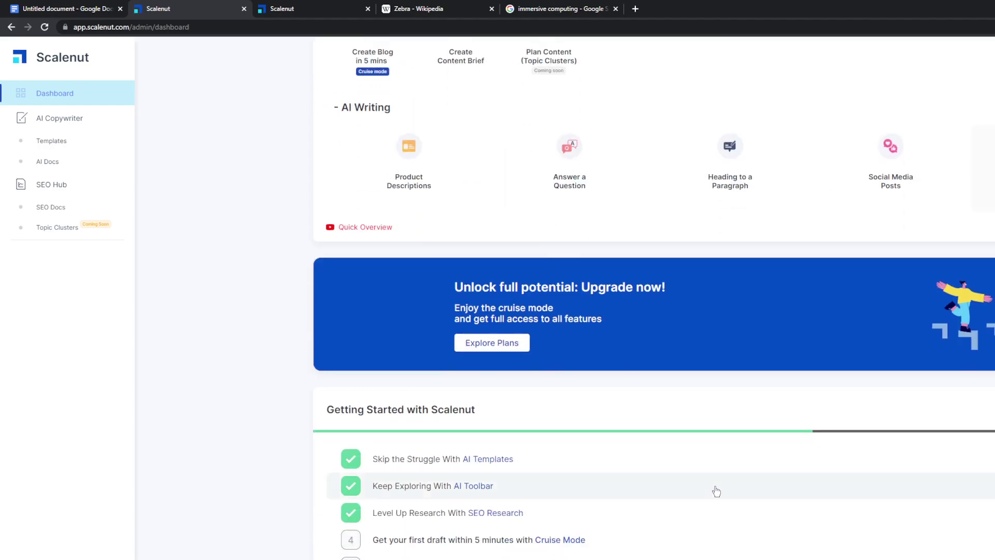
scroll(631, 455, "down", 3)
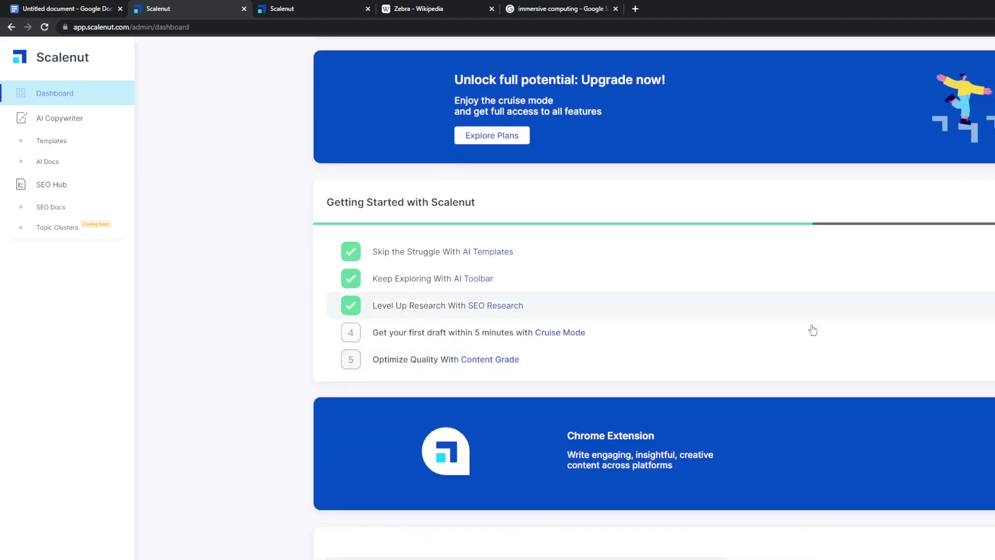
scroll(673, 456, "down", 2)
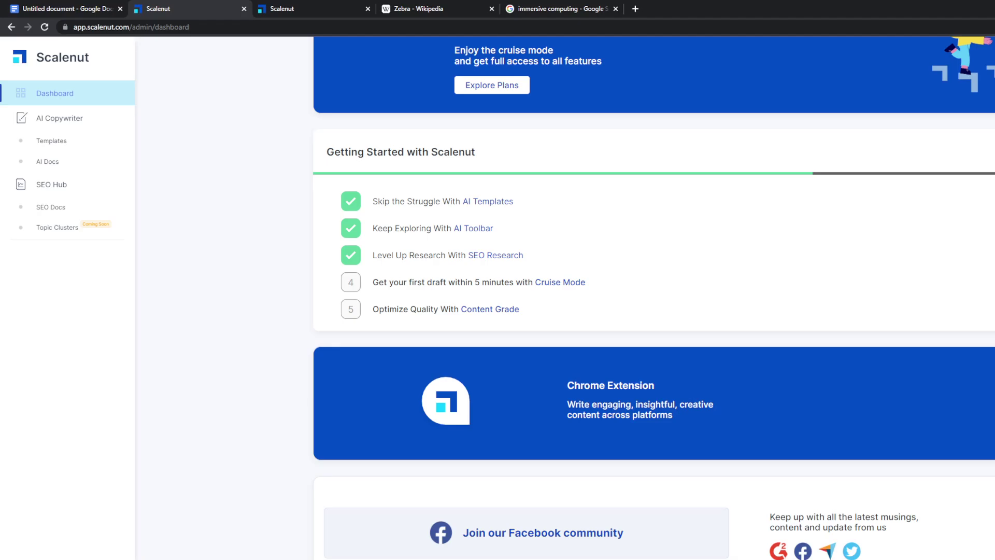
Open the Earn Credits page offering $200 in SaaS credits for reviews and scroll through it.
left_click(778, 550)
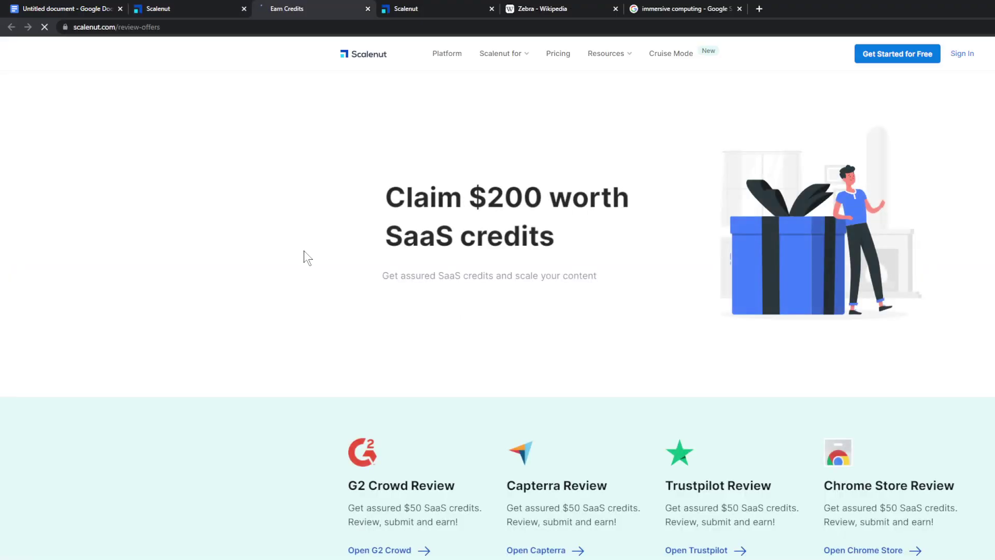
scroll(311, 317, "down", 10)
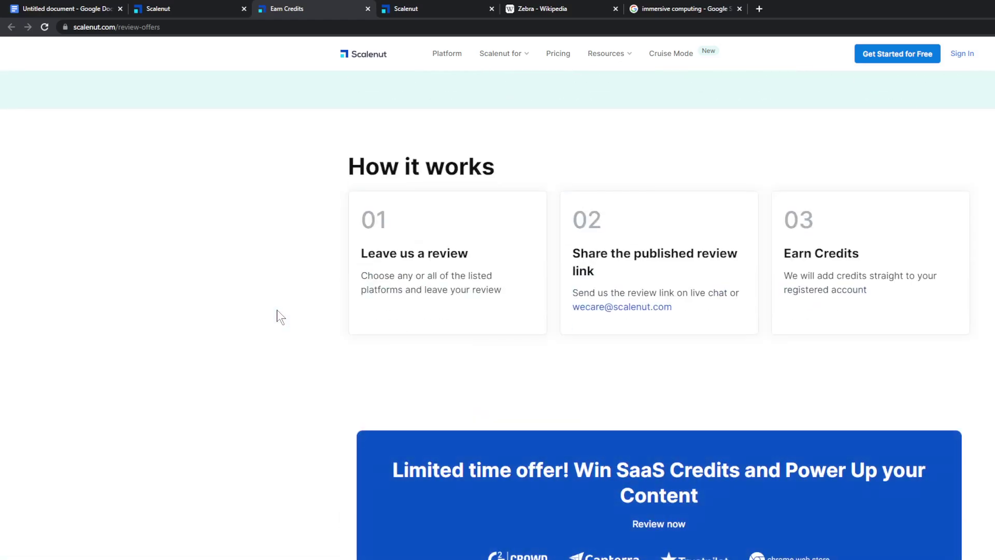
scroll(311, 316, "down", 5)
scroll(357, 363, "up", 15)
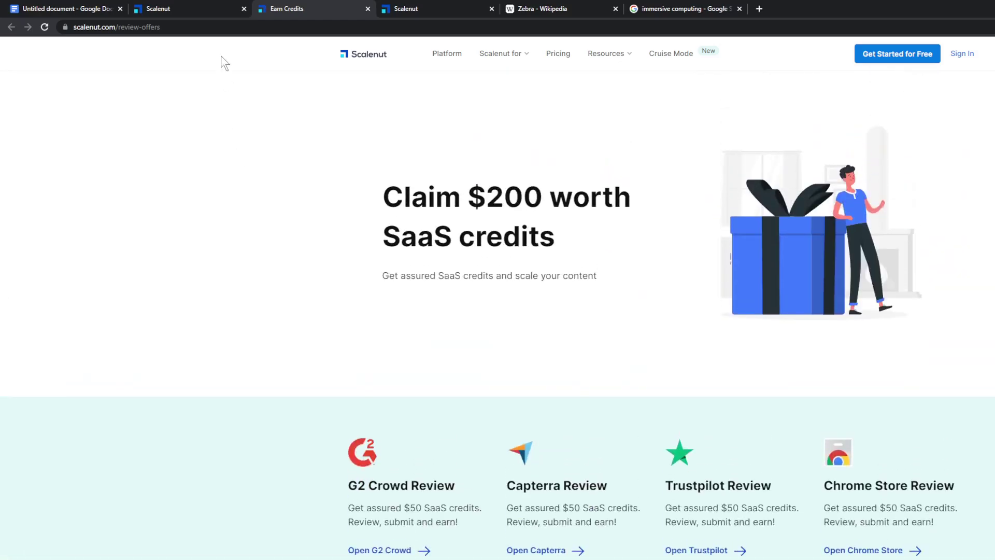
Glance at the Google Docs tab, then return to the Scalenut dashboard and scroll to its top.
left_click(194, 7)
left_click(78, 7)
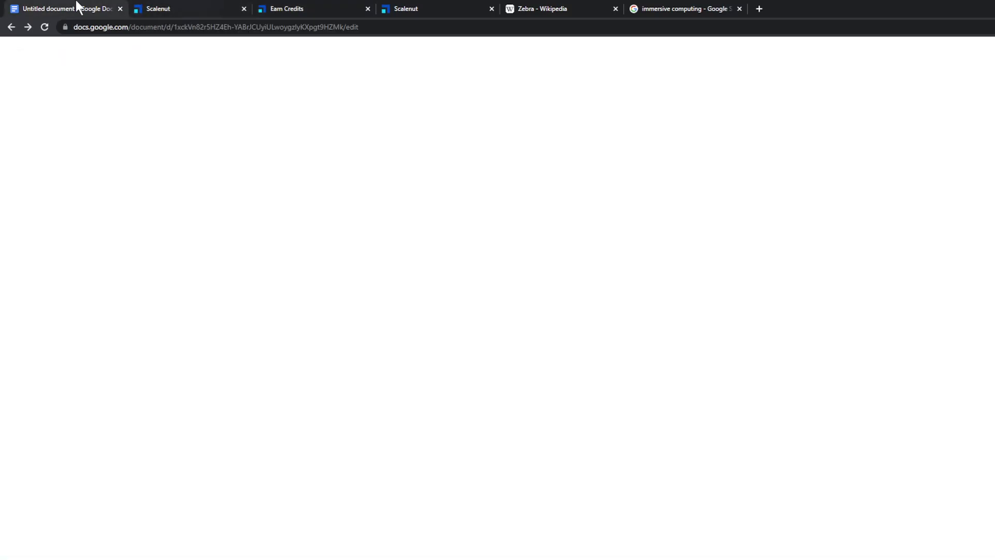
left_click(176, 8)
scroll(269, 495, "up", 8)
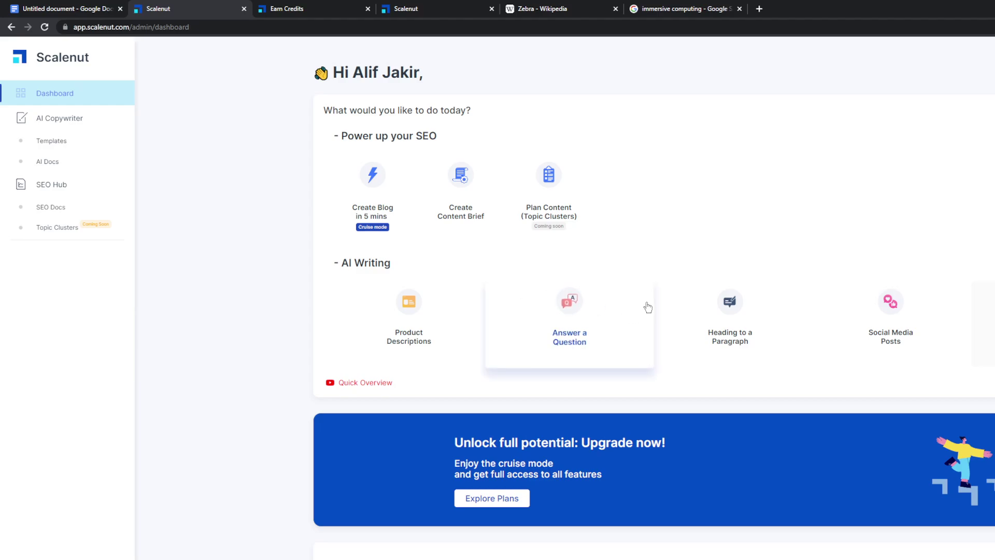
scroll(409, 332, "down", 8)
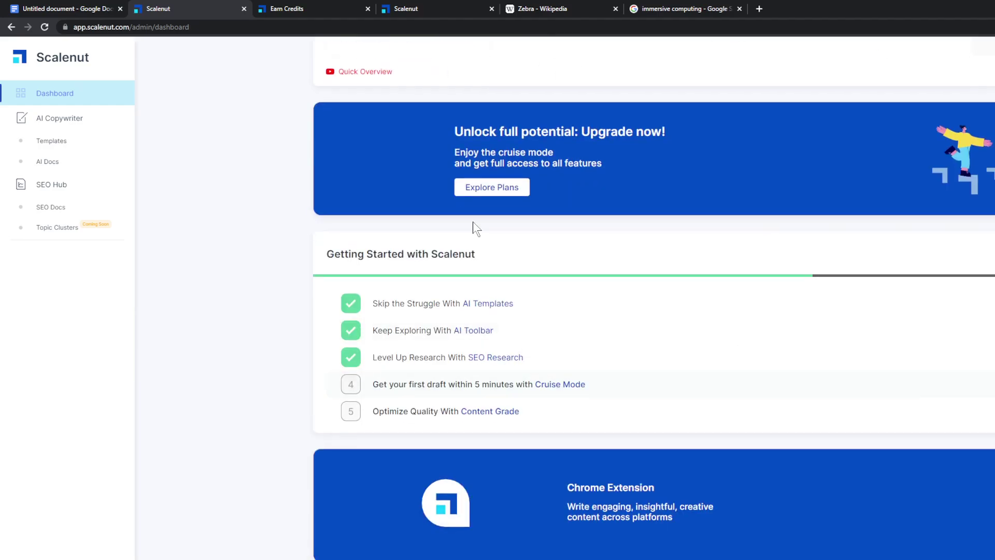
scroll(543, 443, "up", 8)
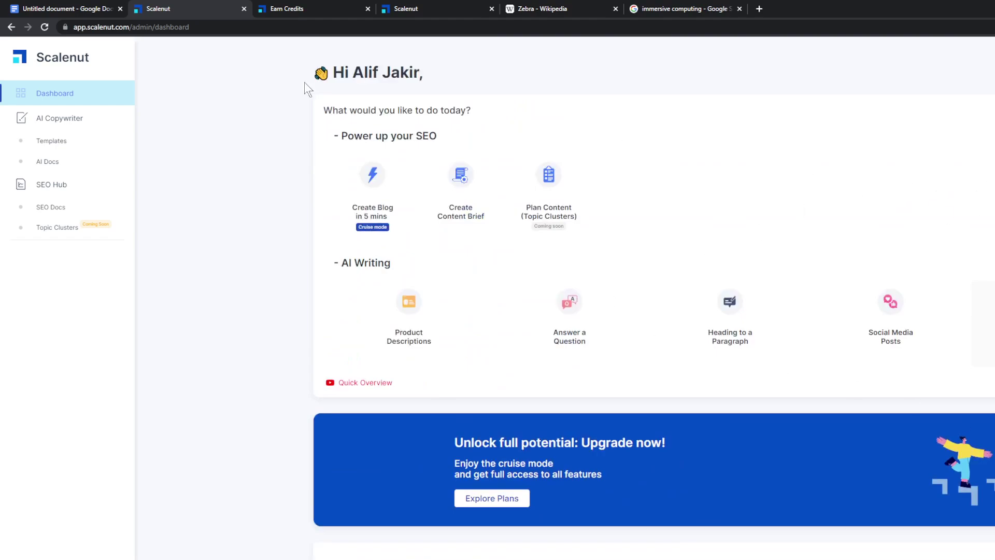